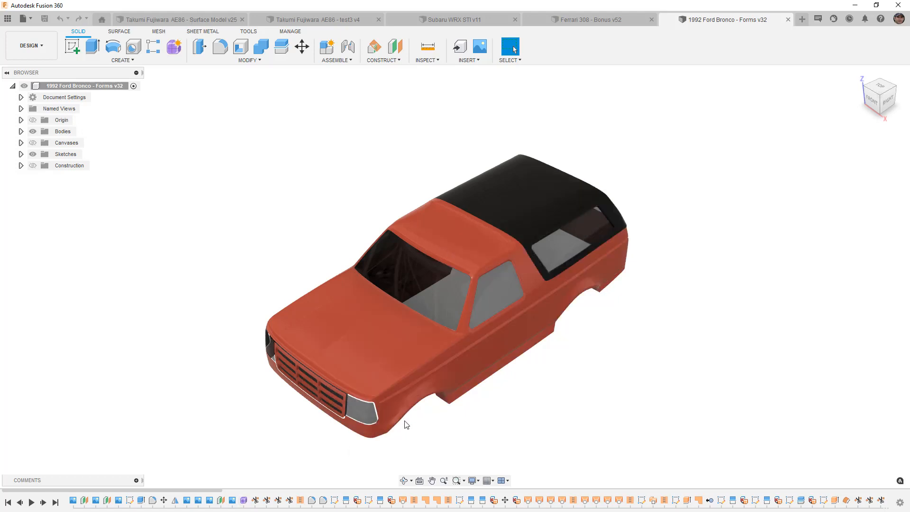
Step: Open the Bronco body's form feature from the design history for editing
right_click(243, 501)
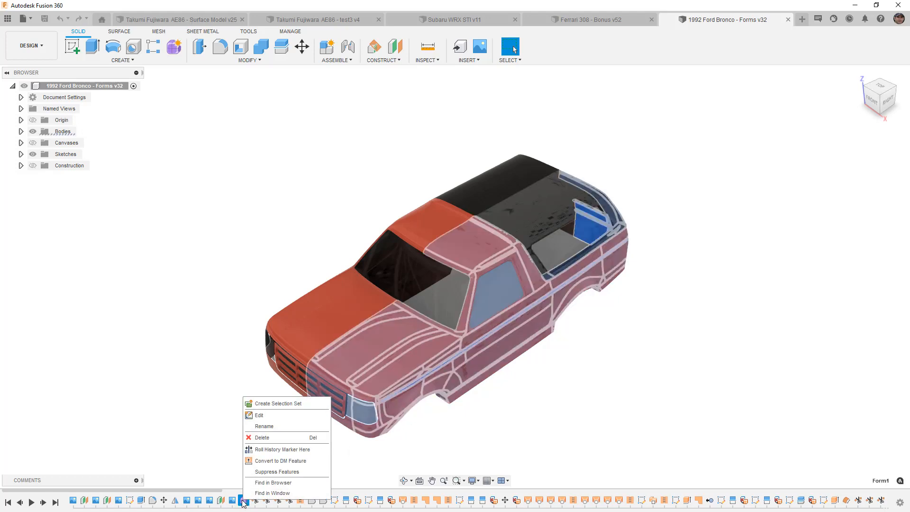
click(258, 426)
scroll(412, 383, up, 3)
shift+middle_drag(418, 401, 414, 379)
scroll(362, 392, up, 5)
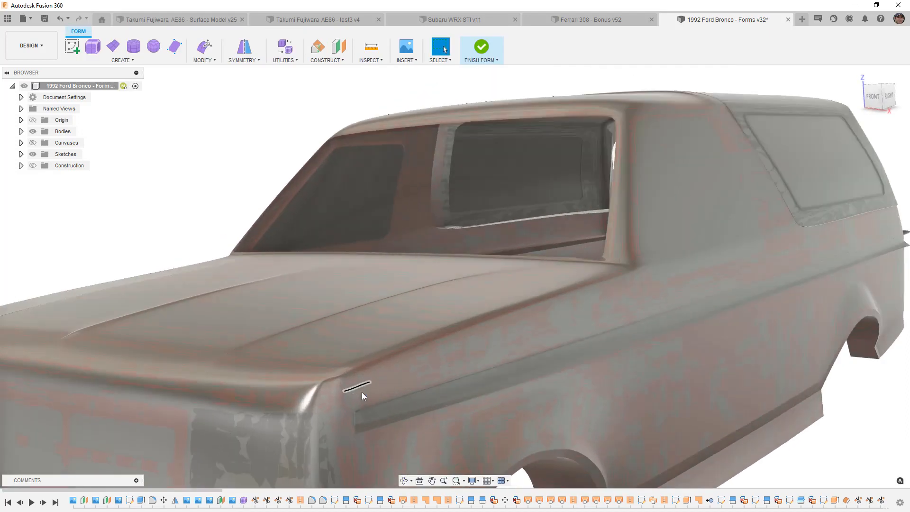
Step: Display the form's edges and examine the face layout around the raised crease lines on the hood
scroll(591, 336, down, 6)
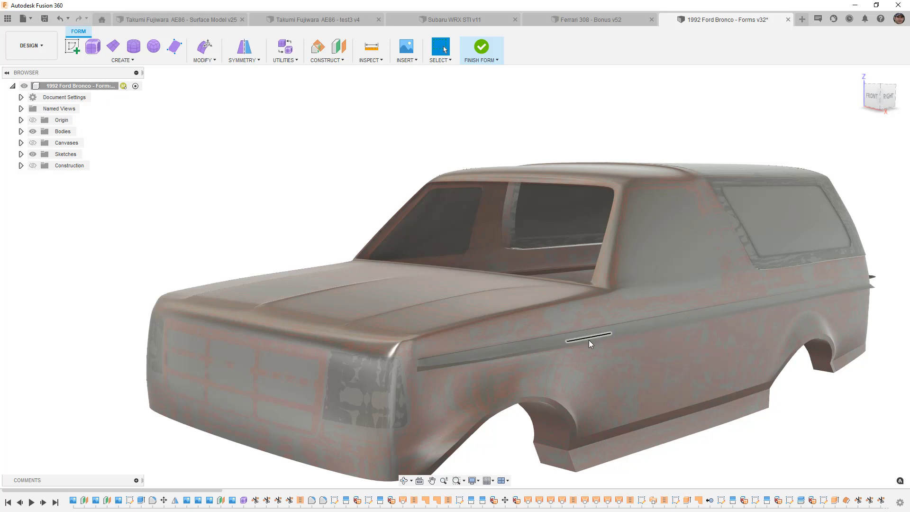
scroll(296, 300, up, 5)
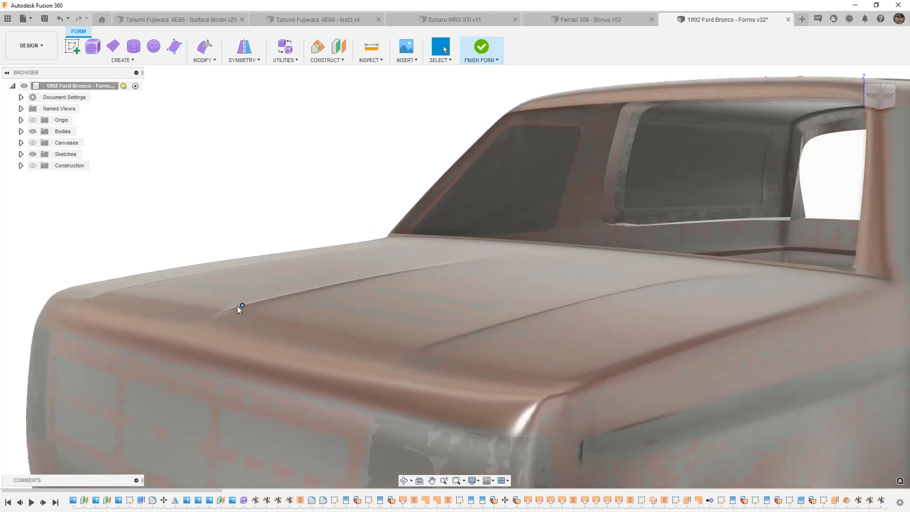
mouse_move(489, 364)
shift+middle_down()
mouse_move(477, 365)
mouse_move(484, 362)
shift+middle_up()
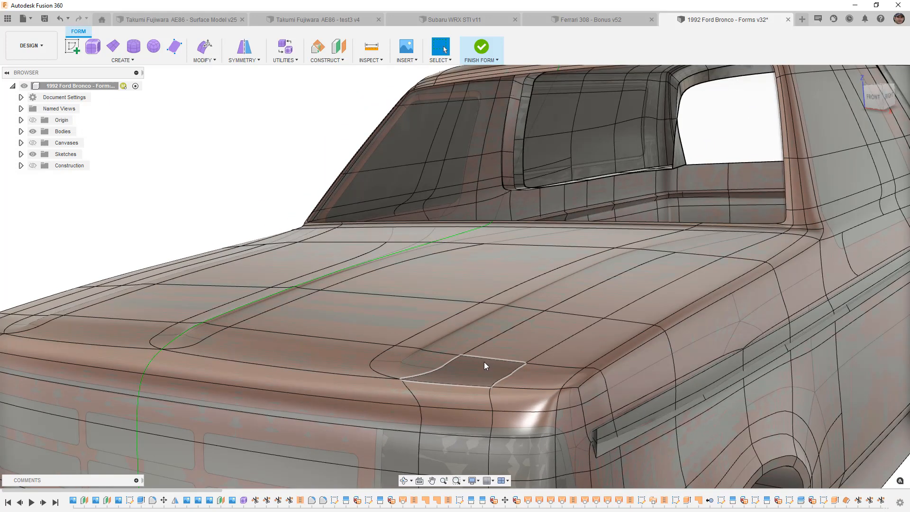
scroll(197, 337, up, 4)
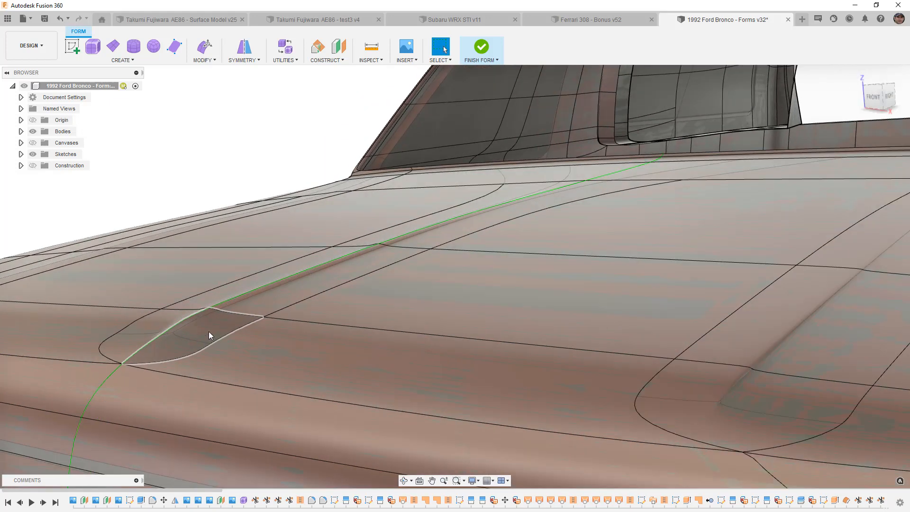
scroll(303, 282, down, 5)
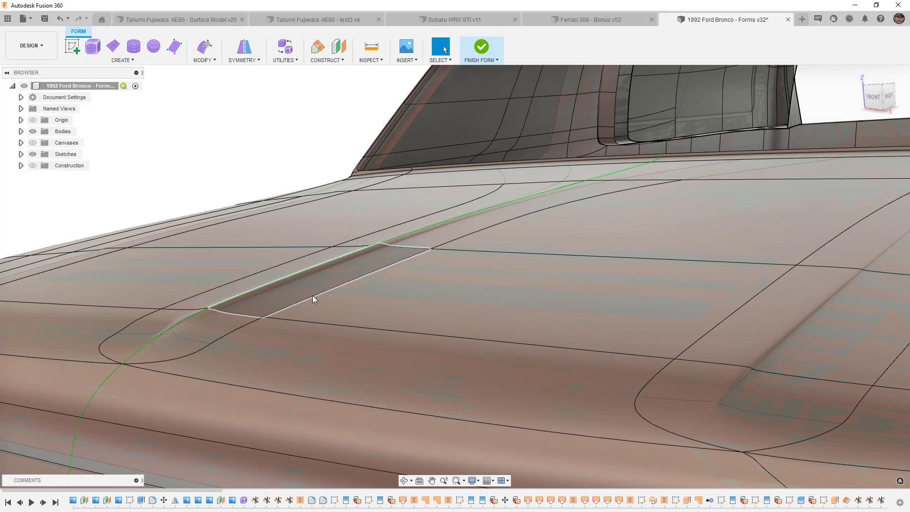
Step: Switch the form to box display and examine the faces along the hood creases, front end and side of the body
key(alt+1)
click(341, 308)
shift+middle_drag(249, 268, 272, 309)
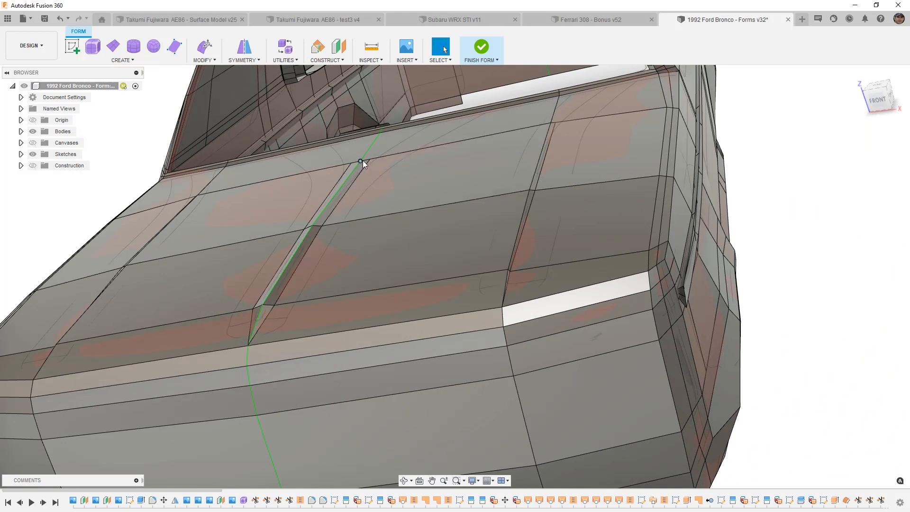
scroll(505, 290, up, 5)
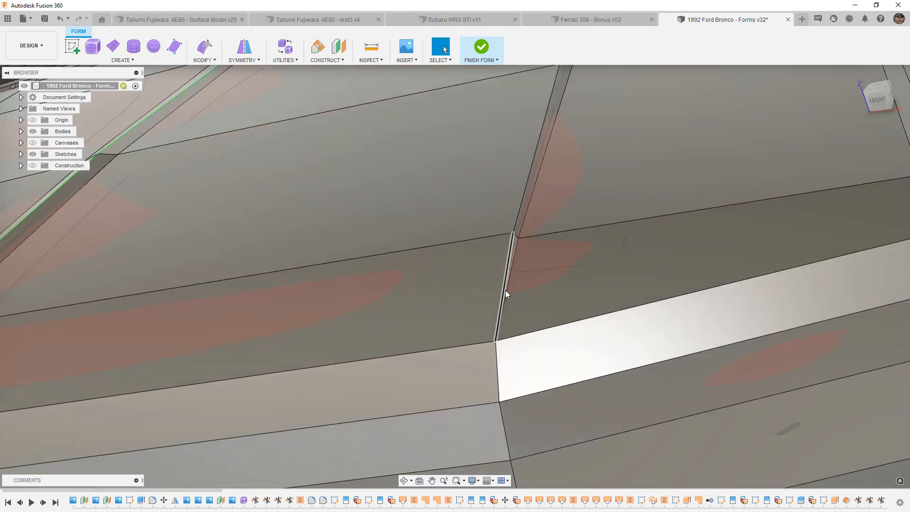
scroll(511, 254, down, 5)
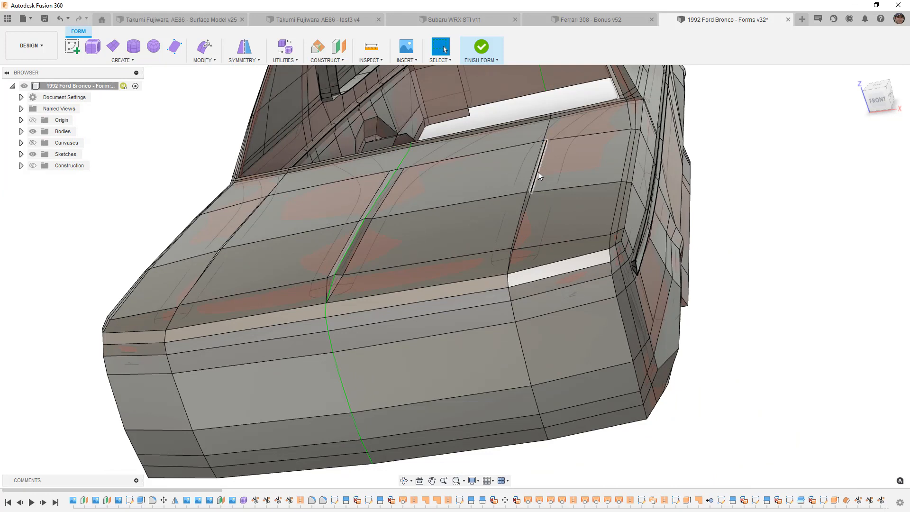
scroll(533, 187, up, 1)
shift+middle_drag(642, 337, 613, 337)
middle_drag(676, 277, 375, 281)
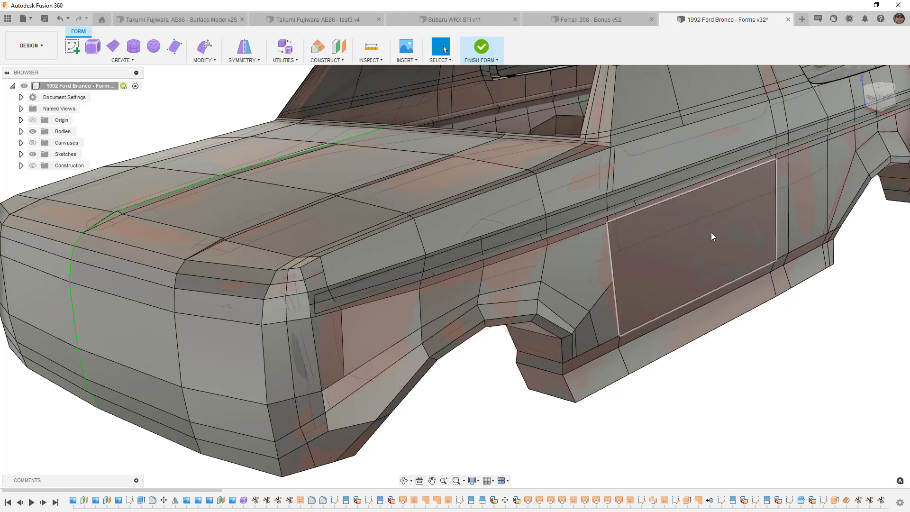
Step: Orient the model to the right view and inspect the front and rear wheel arches in box display
click(885, 97)
middle_drag(693, 295, 635, 296)
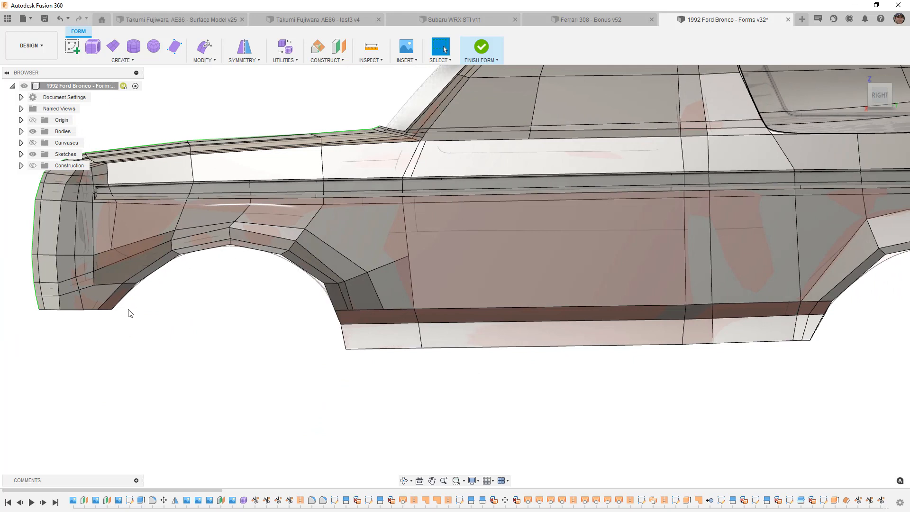
middle_drag(415, 360, 31, 373)
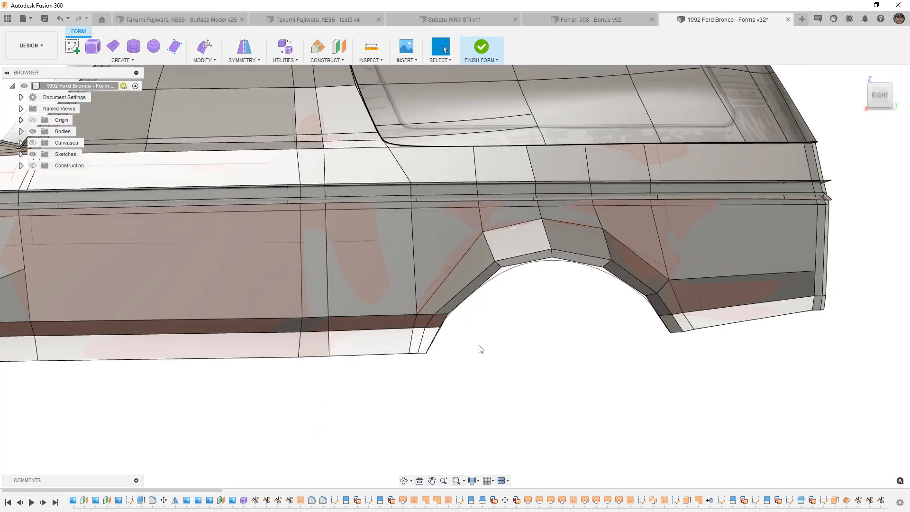
Step: Select a face above the rear wheel arch and compare the arch's shape in smooth display
click(575, 238)
key(alt+3)
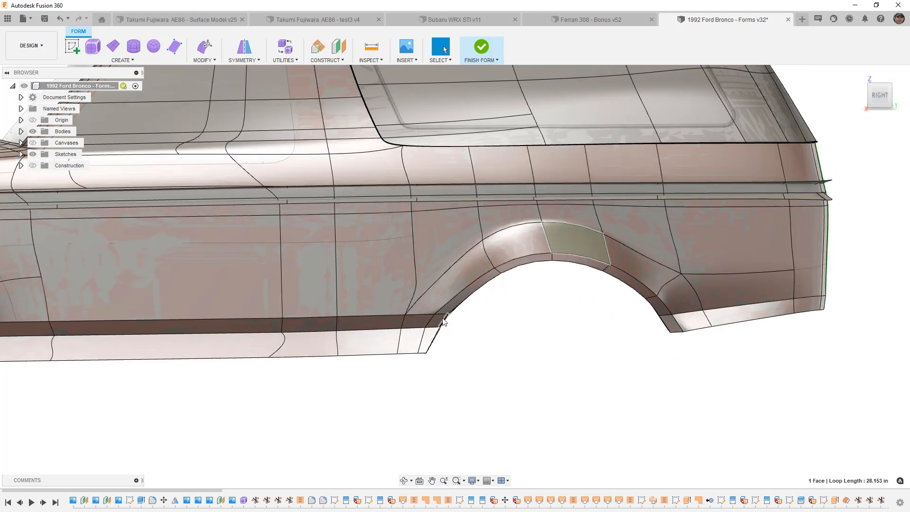
scroll(448, 317, up, 2)
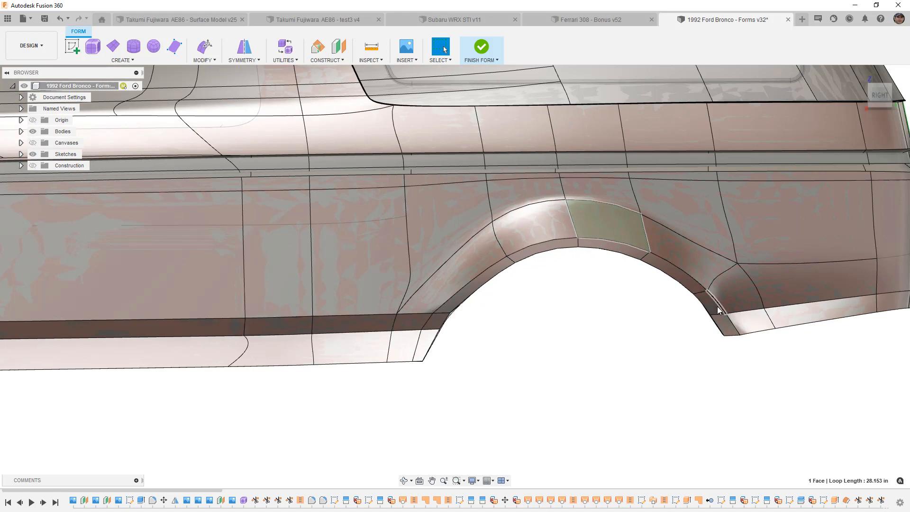
scroll(569, 334, down, 4)
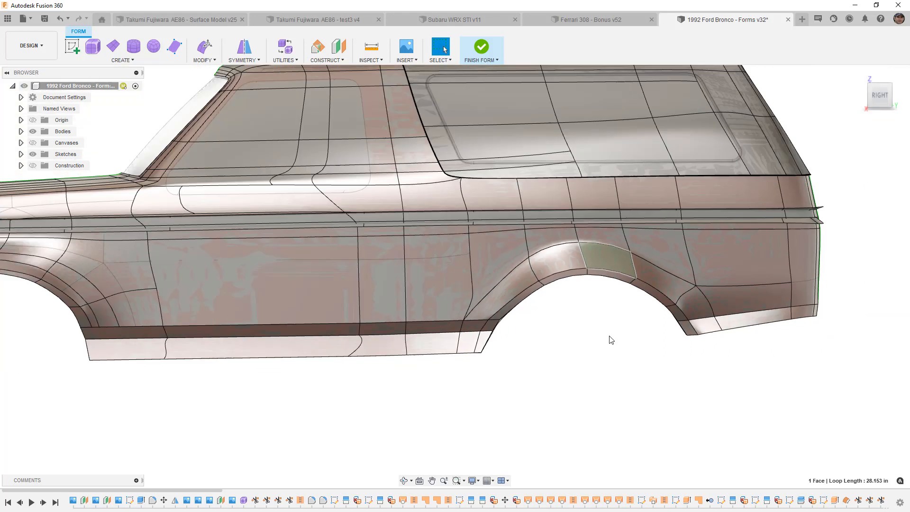
Step: Inspect the rocker panel where it meets the rear wheel arch, along with the side of the cab
mouse_move(598, 361)
shift+middle_down()
mouse_move(545, 378)
mouse_move(593, 379)
mouse_move(585, 368)
shift+middle_up()
scroll(591, 326, up, 3)
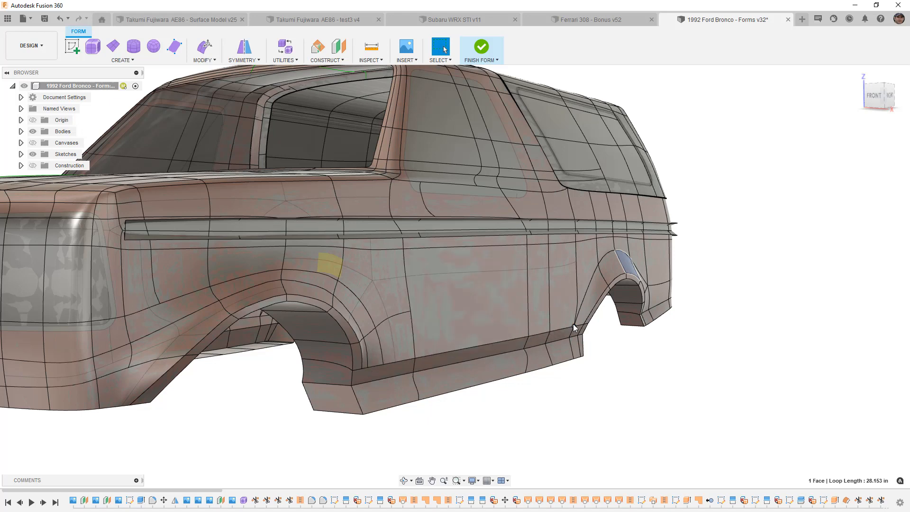
scroll(572, 323, up, 3)
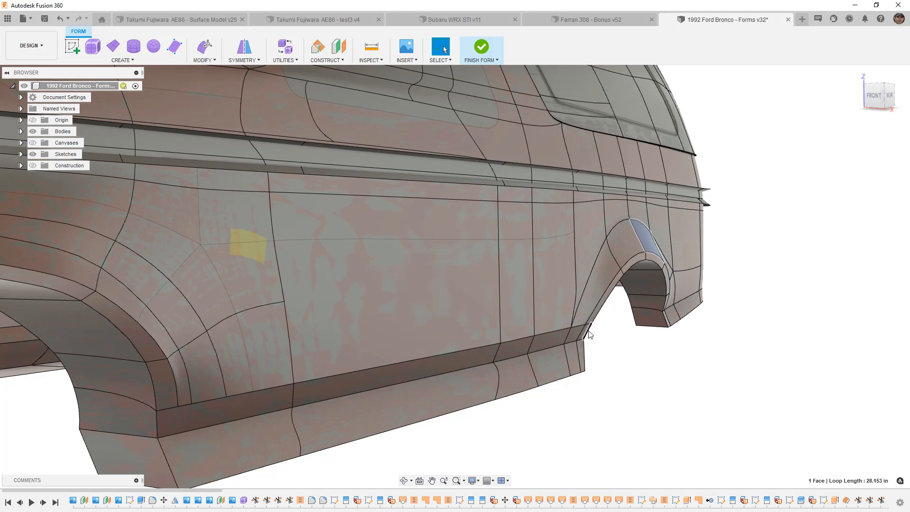
scroll(589, 334, down, 5)
shift+middle_drag(474, 240, 475, 266)
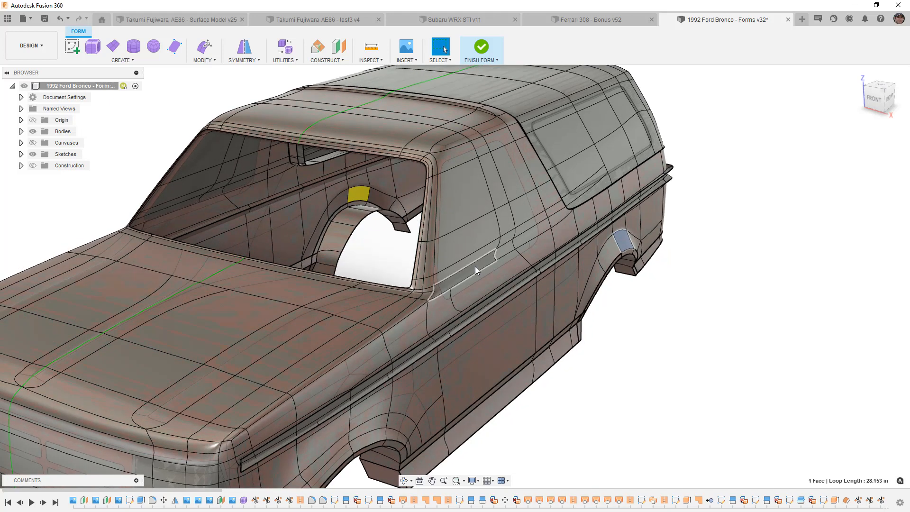
Step: Select a face at the base of the windshield pillar and examine the surrounding faces in box display
scroll(433, 288, up, 5)
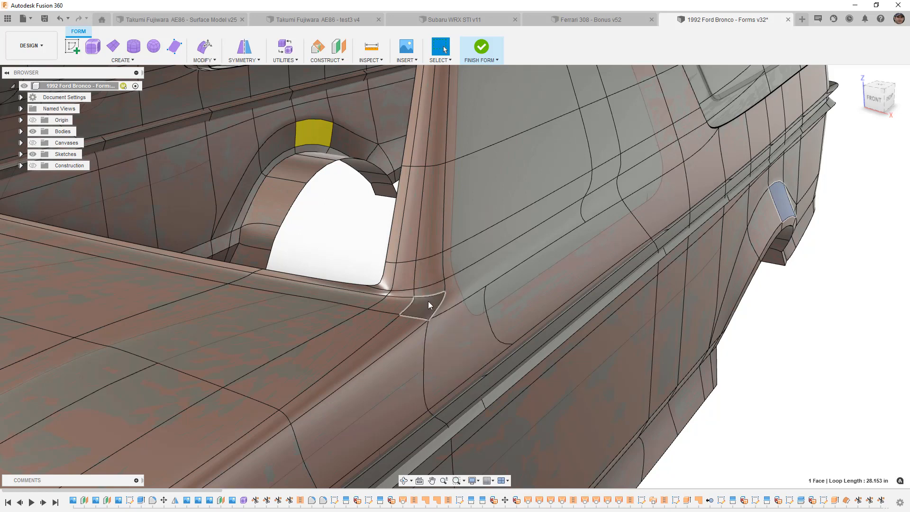
scroll(428, 301, up, 4)
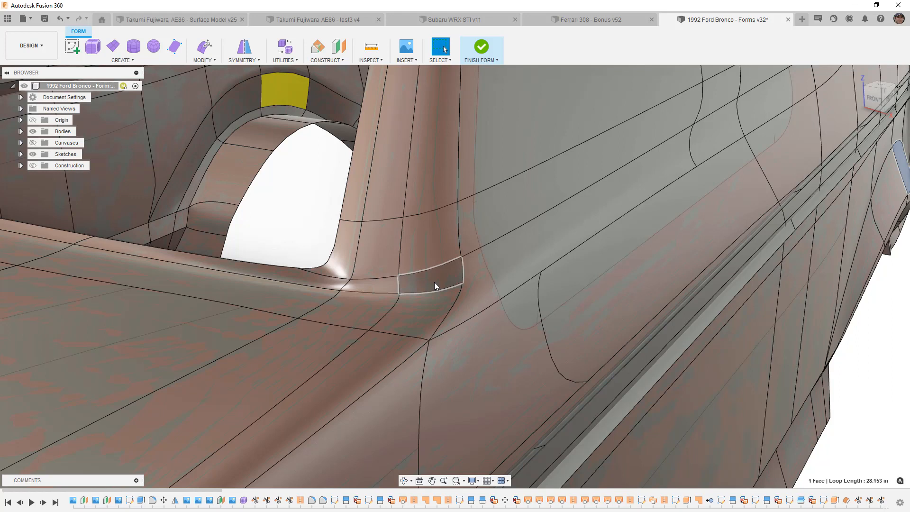
click(316, 223)
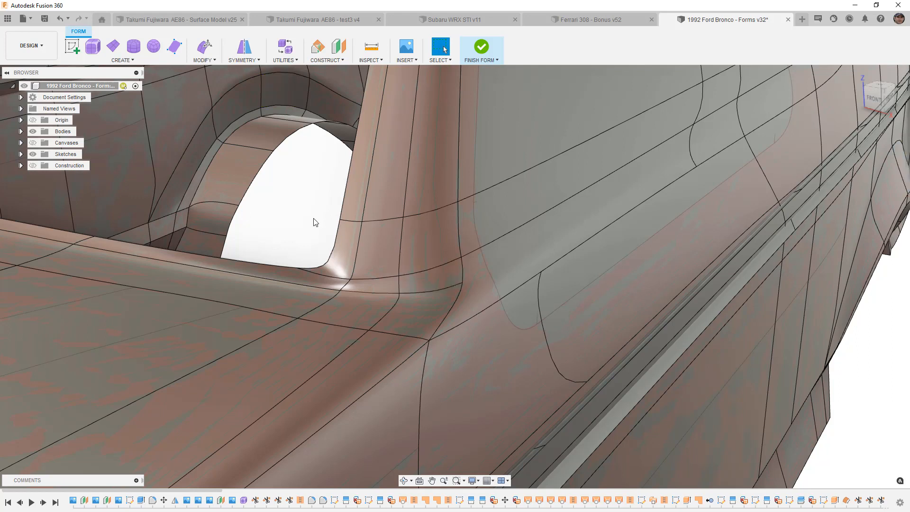
click(384, 246)
key(ctrl+1)
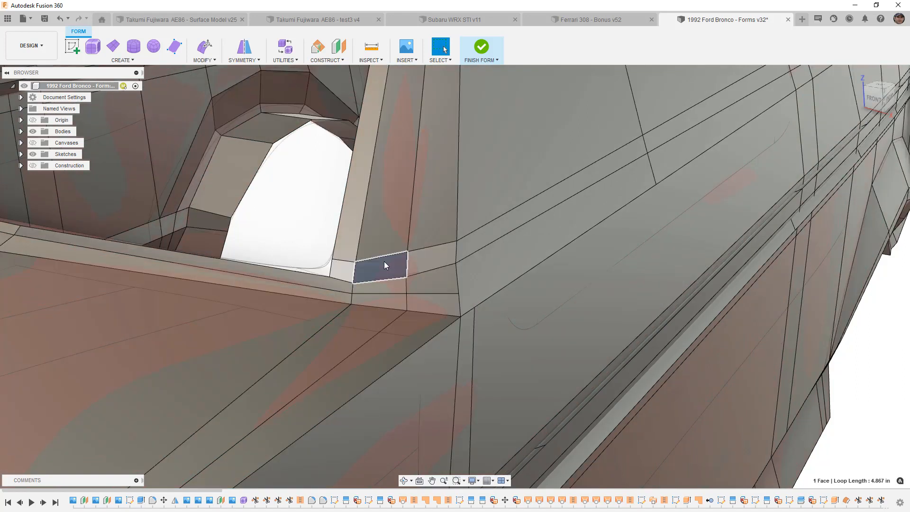
shift+middle_drag(384, 260, 402, 278)
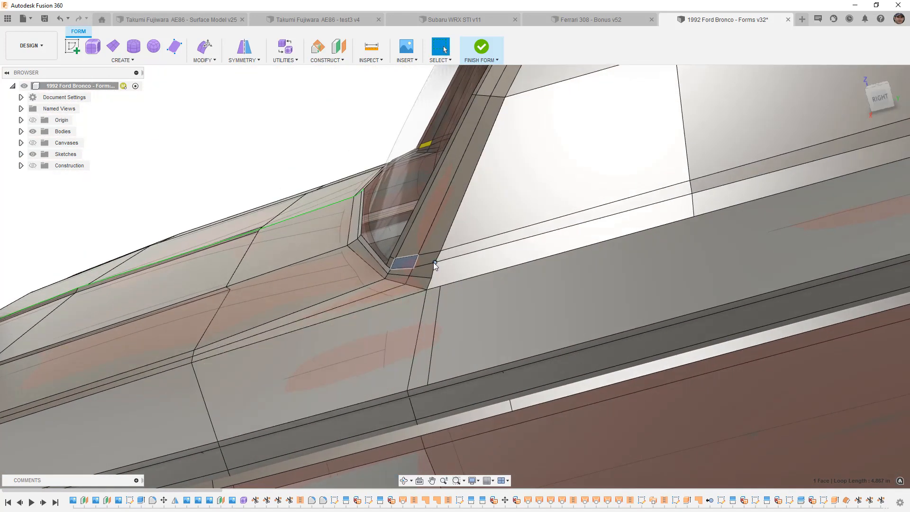
Step: Switch to control frame display in the right view and examine the cage where the hood meets the windshield
click(879, 98)
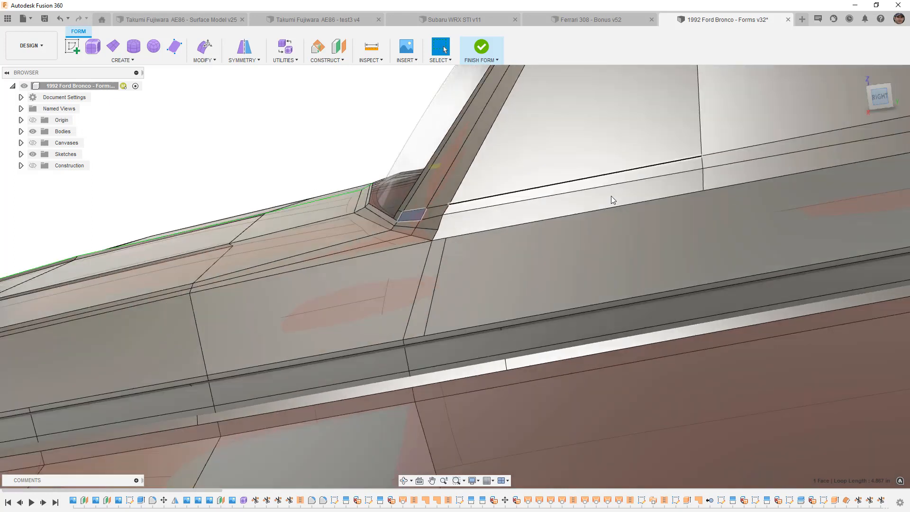
middle_drag(470, 221, 468, 265)
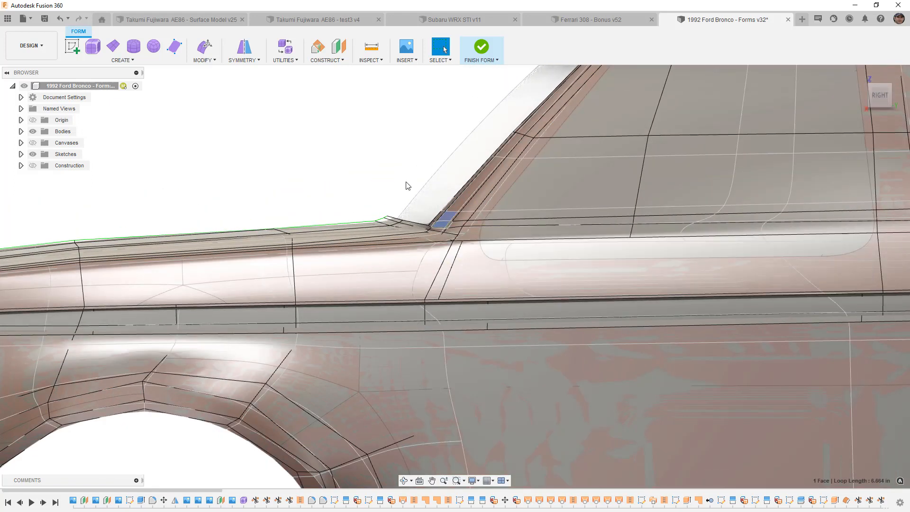
scroll(442, 227, up, 5)
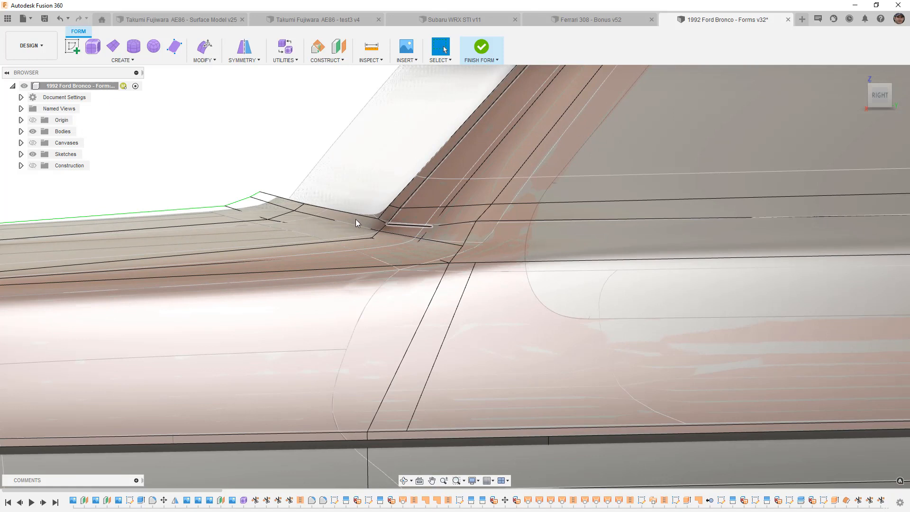
scroll(254, 196, up, 2)
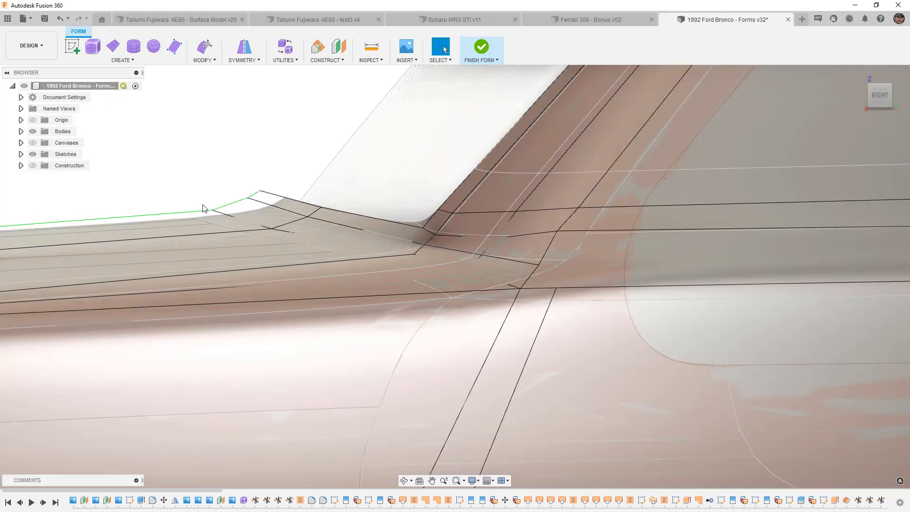
scroll(220, 203, up, 3)
scroll(413, 211, up, 1)
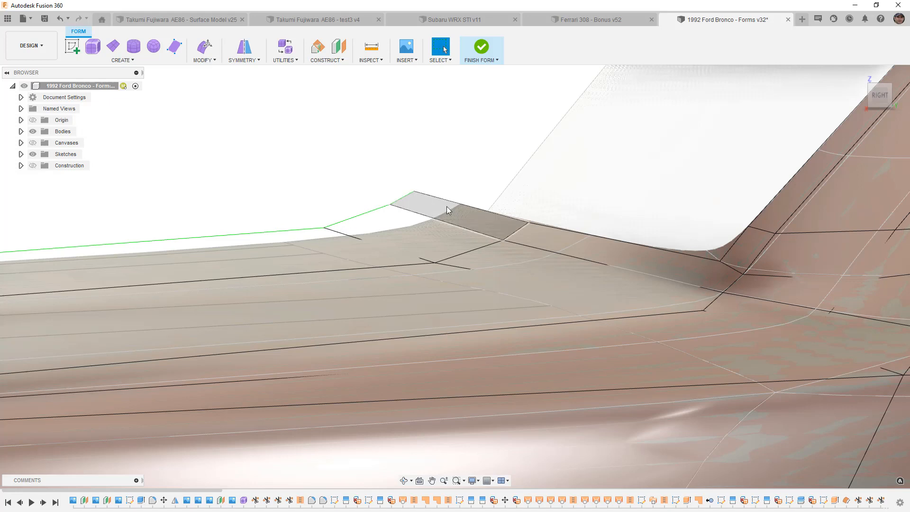
Step: Return the form to smooth display and select the face at the rear centre of the hood for inspection
key(ctrl+z)
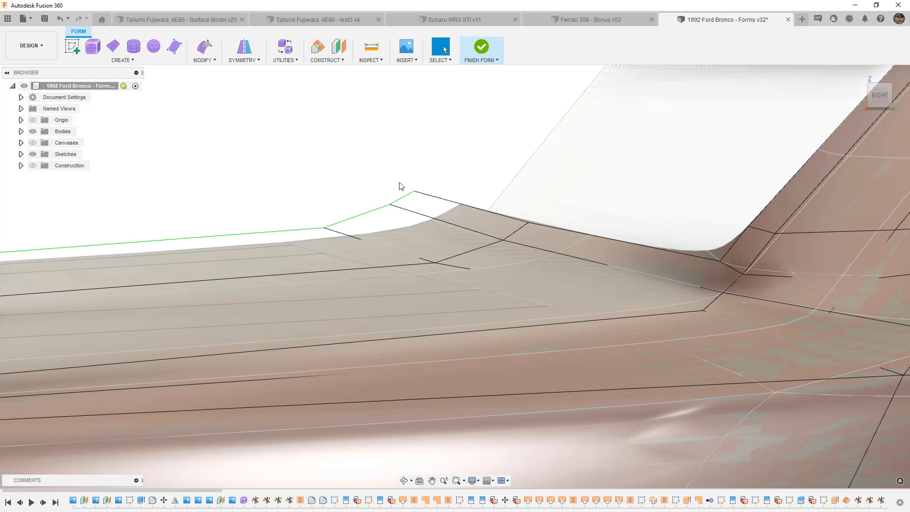
click(403, 244)
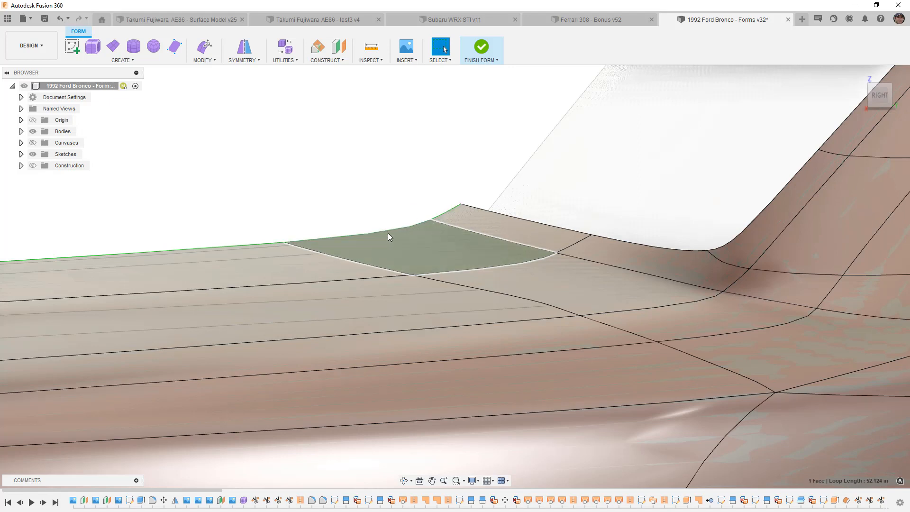
scroll(419, 219, down, 2)
scroll(419, 221, down, 1)
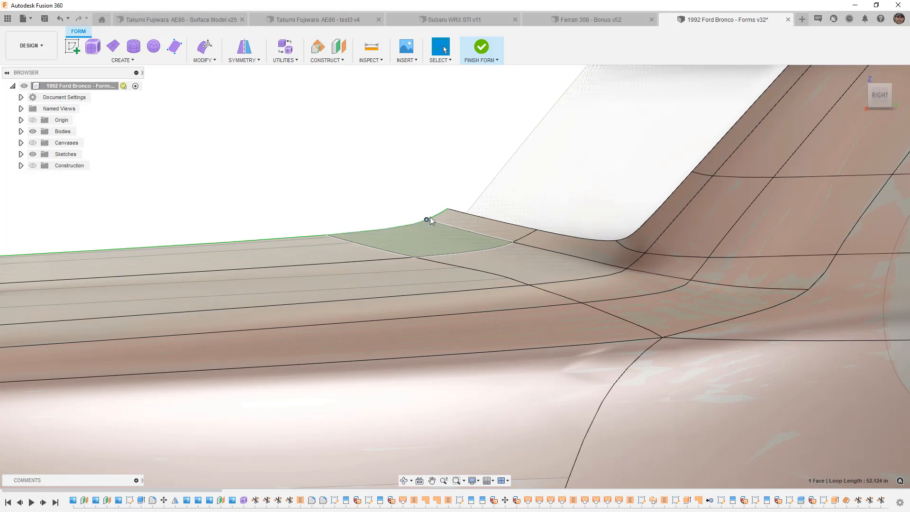
scroll(404, 231, down, 1)
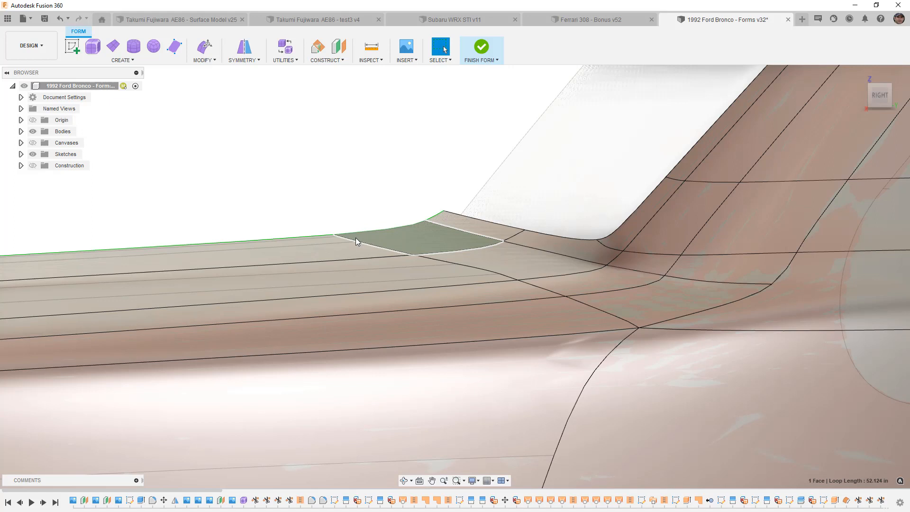
Step: Select the vertex on the door's beltline where the curved edge ends near the front of the side window
scroll(355, 237, down, 3)
middle_drag(642, 340, 408, 250)
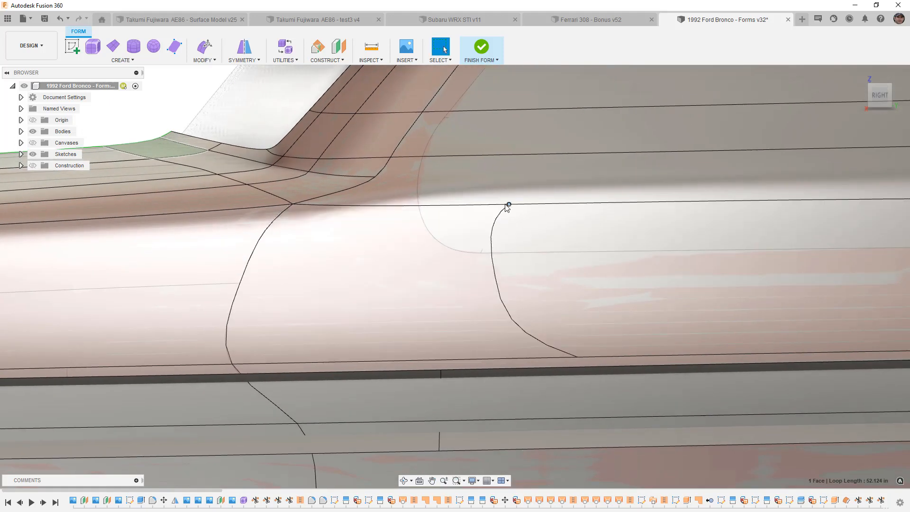
click(508, 205)
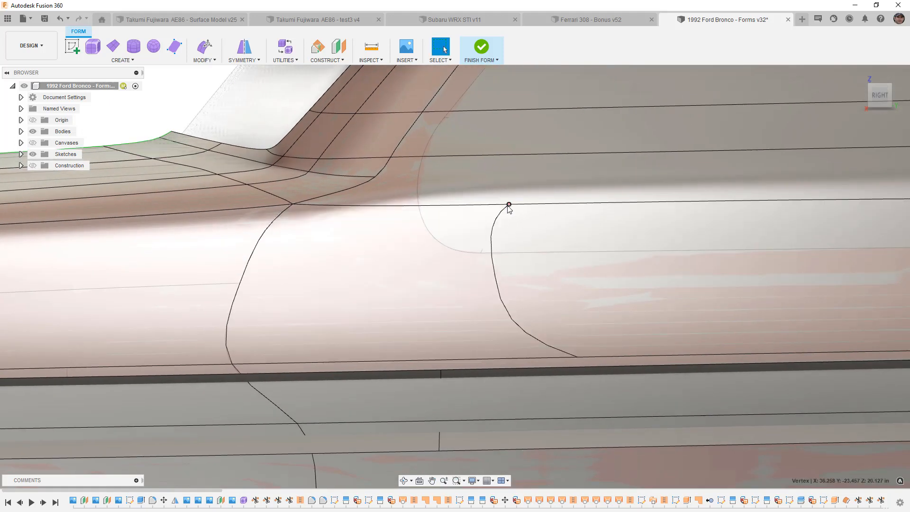
Step: Switch the form to box display and examine the faces where the hood, windshield pillar and door beltline meet
key(alt+1)
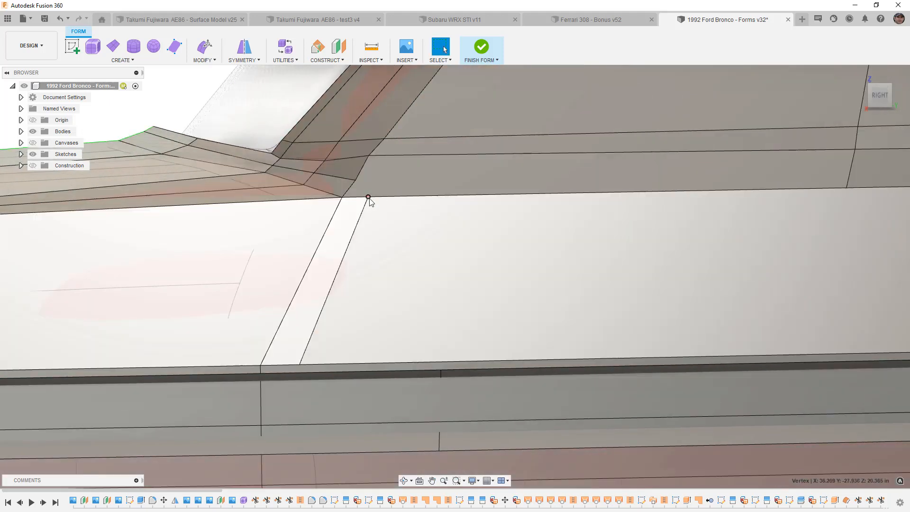
scroll(371, 189, down, 4)
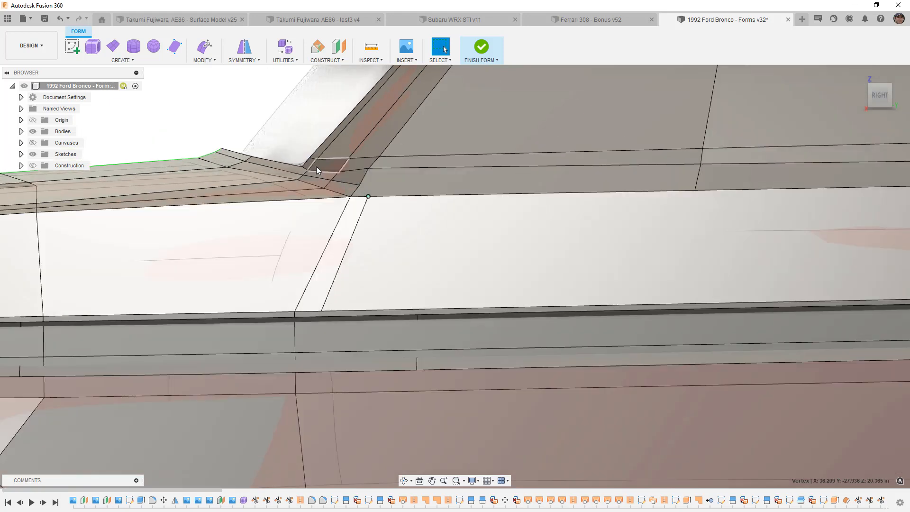
middle_drag(323, 166, 366, 247)
scroll(369, 258, up, 3)
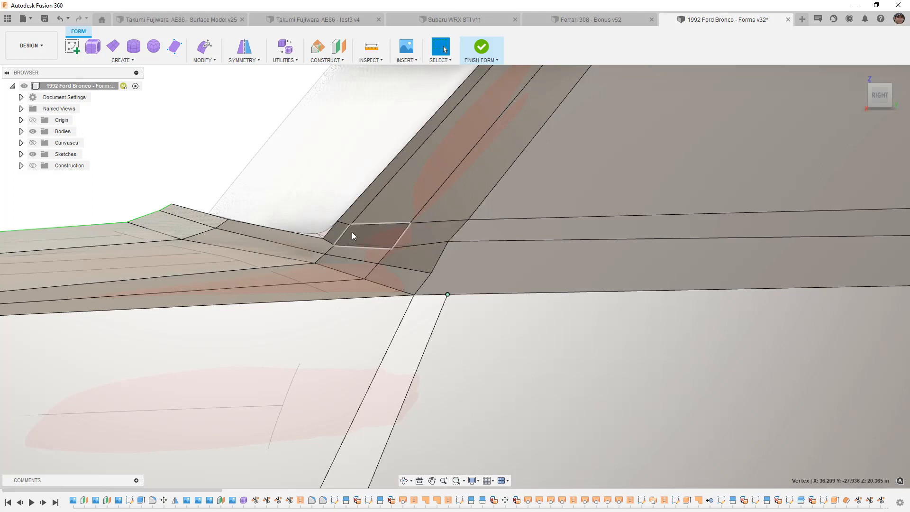
scroll(376, 240, down, 4)
scroll(375, 245, down, 2)
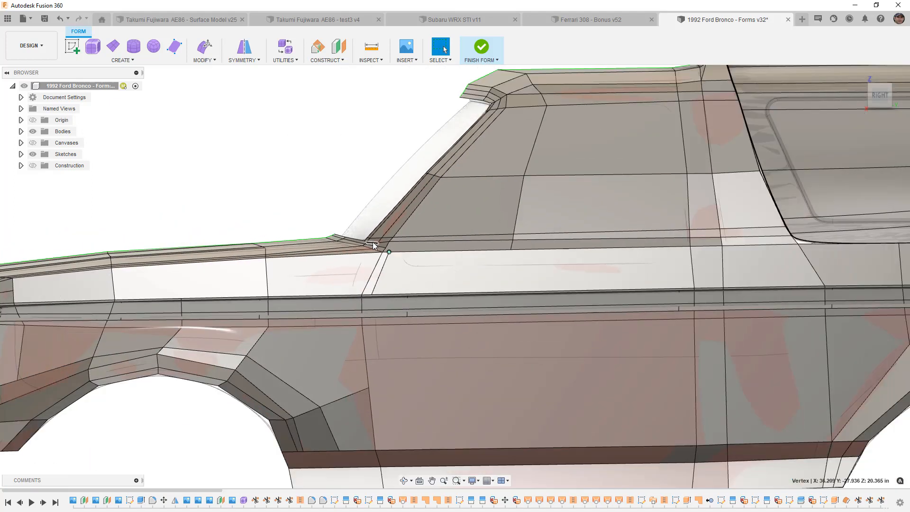
scroll(374, 245, down, 3)
shift+middle_drag(384, 285, 408, 298)
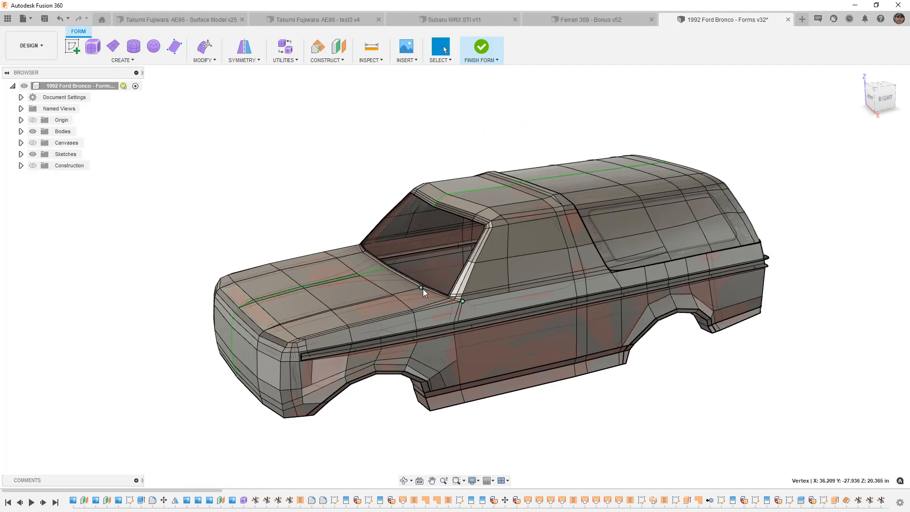
Step: Finish the form edit and show the Bronco body in the right view, shaded without visible edges
click(481, 47)
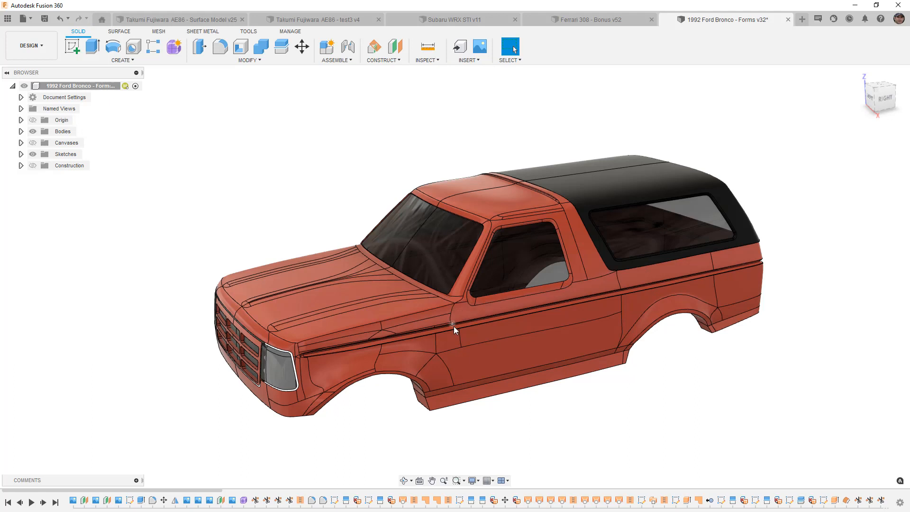
shift+middle_drag(691, 302, 681, 289)
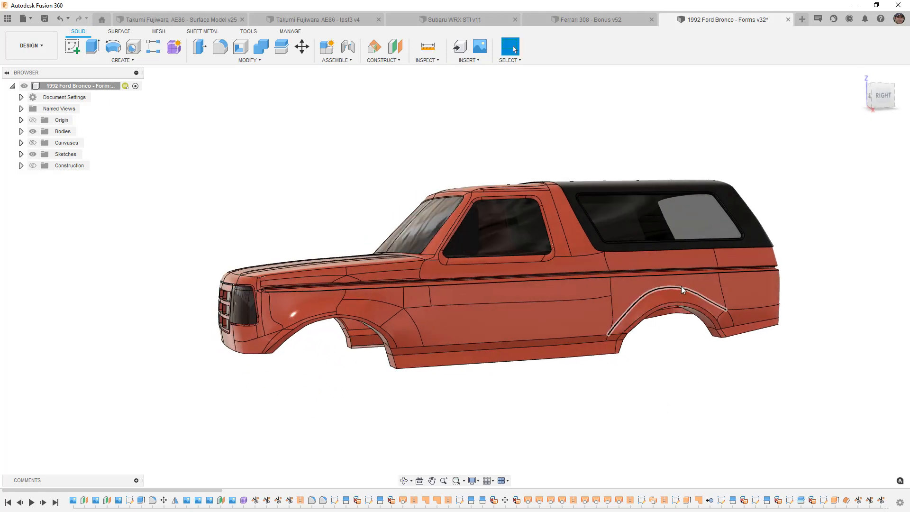
click(881, 95)
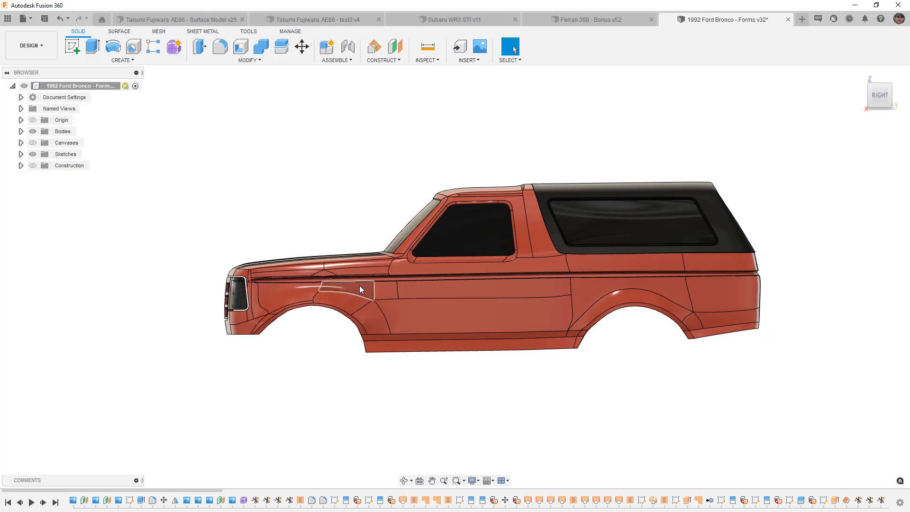
key(ctrl+4)
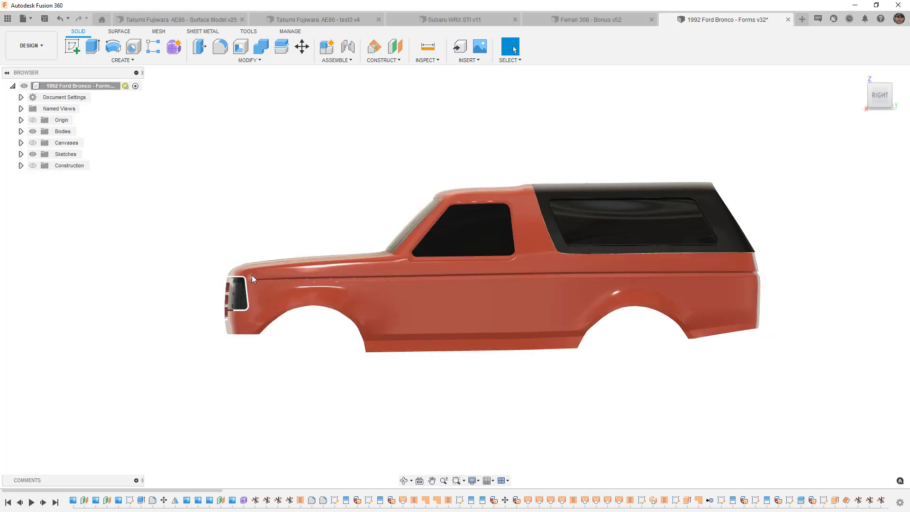
Step: Examine the Bronco's front corner around the headlight and grille, and the groove along its body side
scroll(226, 272, up, 5)
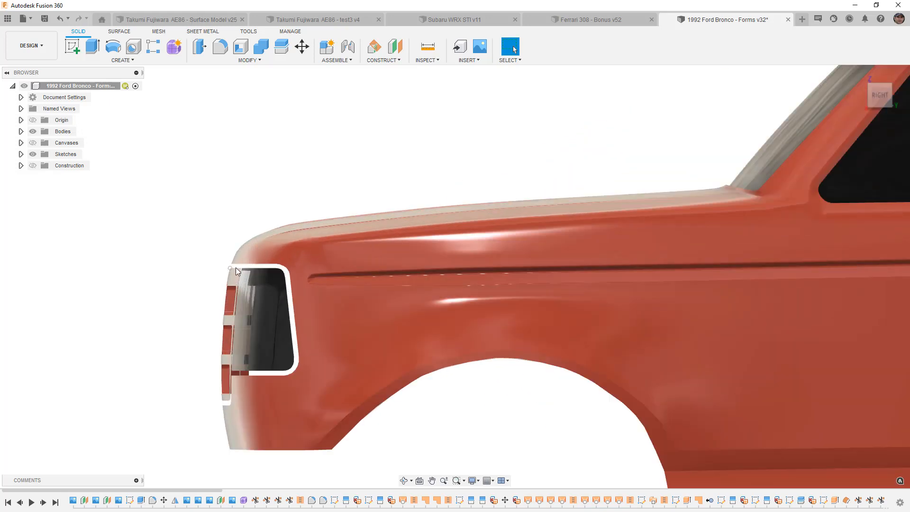
scroll(258, 324, down, 3)
shift+middle_drag(257, 323, 475, 283)
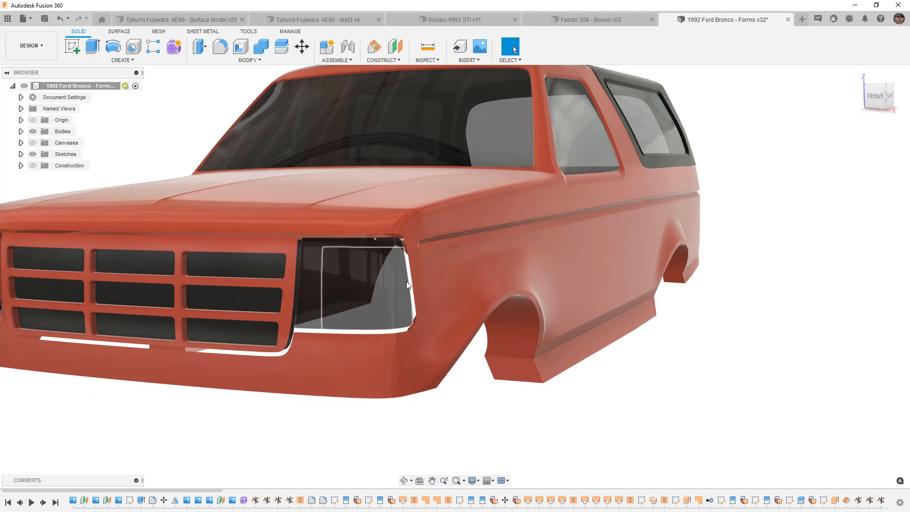
mouse_move(454, 284)
shift+middle_down()
mouse_move(467, 283)
mouse_move(449, 285)
shift+middle_up()
shift+middle_drag(430, 357, 398, 388)
scroll(392, 387, down, 5)
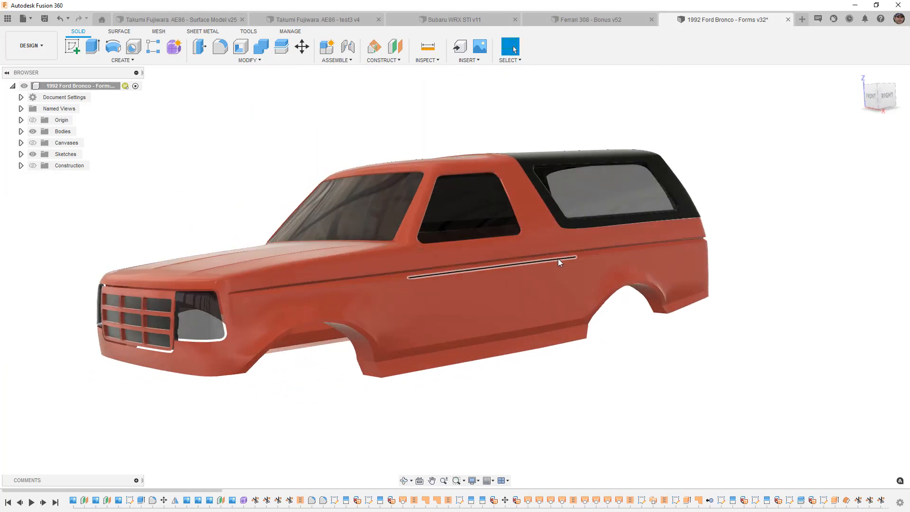
Step: Switch to the Subaru WRX STI v11 design and show its body in the top view with visible edges
click(434, 23)
shift+middle_drag(530, 315, 521, 372)
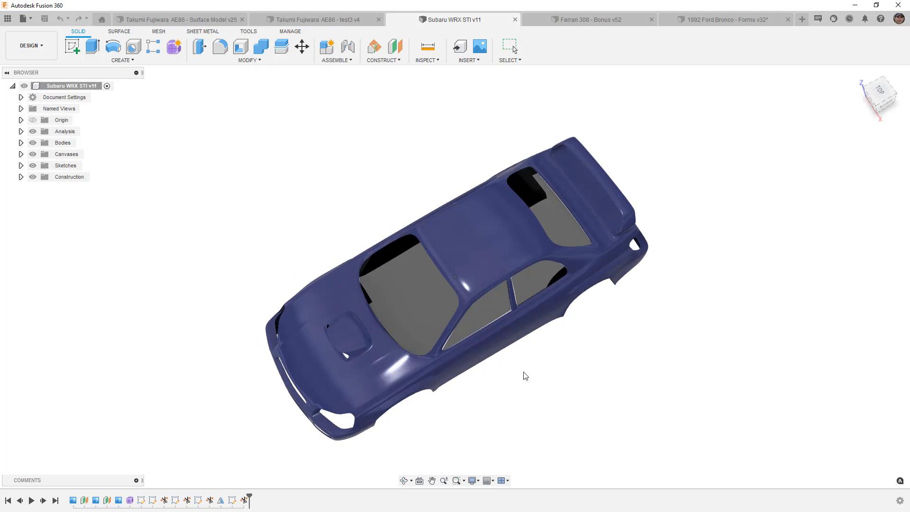
click(879, 90)
middle_drag(355, 362, 377, 339)
click(370, 307)
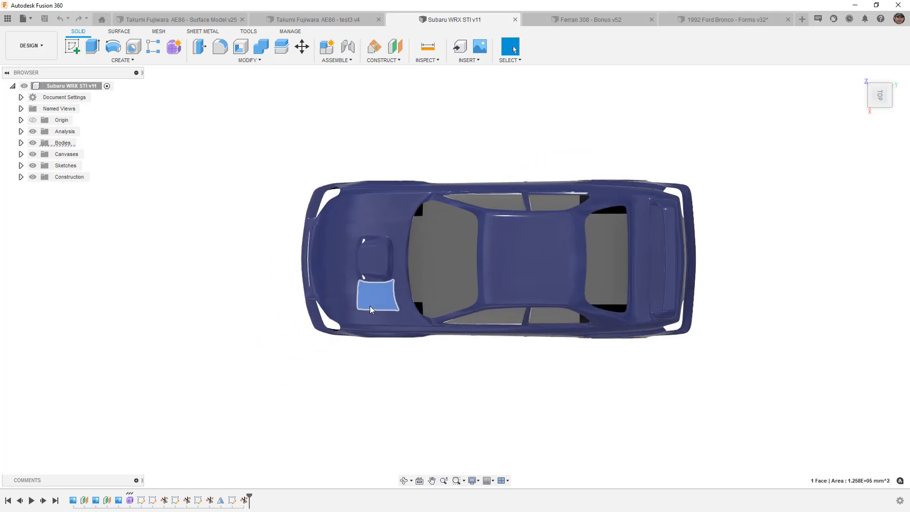
click(365, 390)
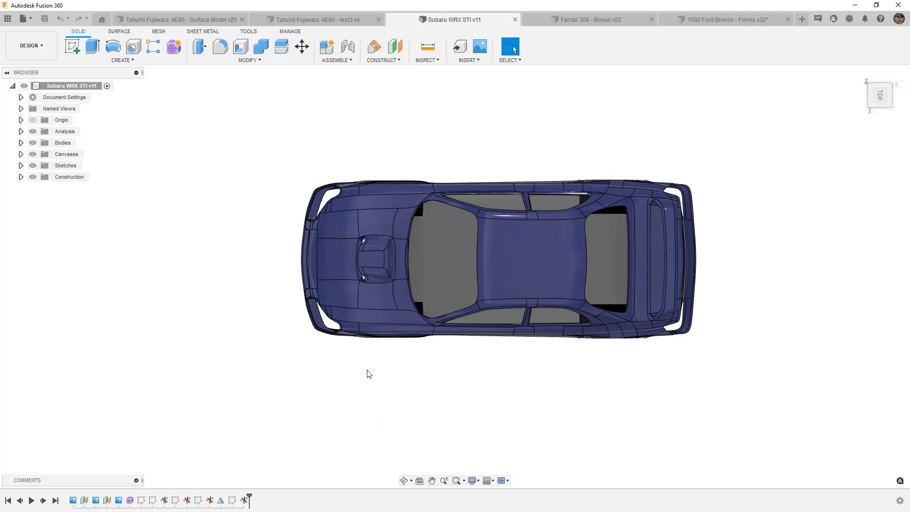
Step: Examine the Subaru's panel edges from above around the hood and scoop, and from the right side
scroll(370, 372, up, 5)
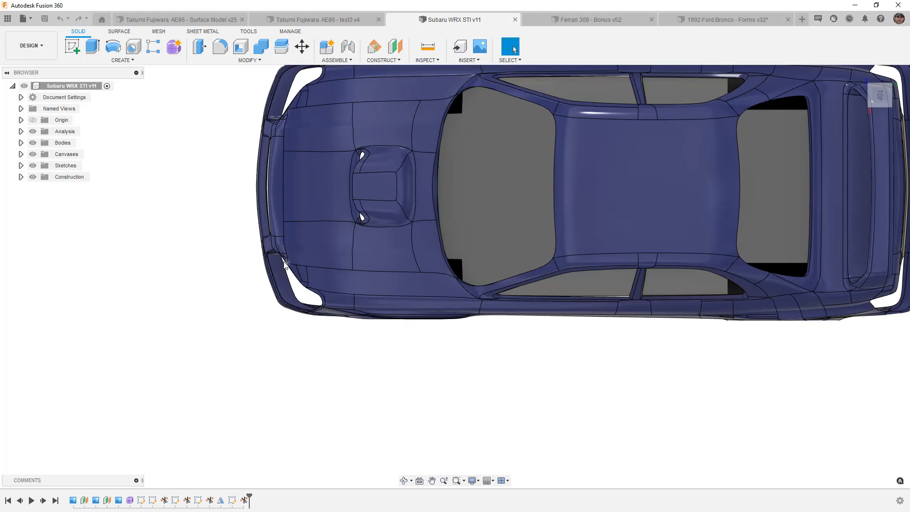
scroll(362, 341, down, 5)
shift+middle_drag(573, 384, 570, 318)
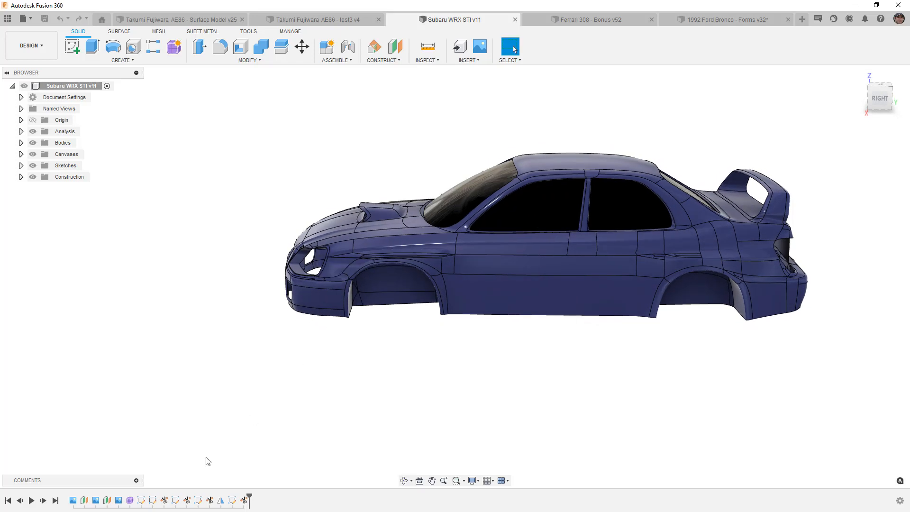
Step: Open the Subaru's form feature for editing and examine the mesh across its hood, scoop and front bumper
double_click(130, 500)
shift+middle_drag(367, 338, 525, 240)
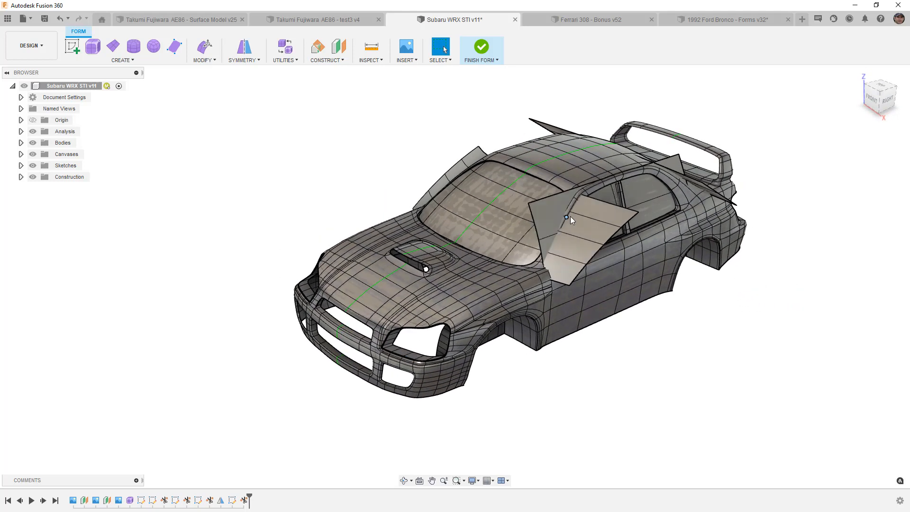
scroll(559, 216, up, 3)
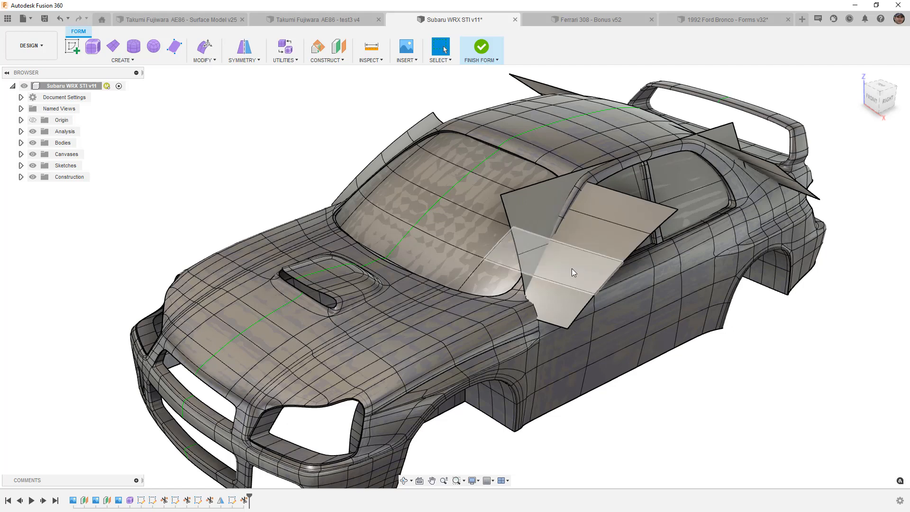
scroll(373, 329, up, 1)
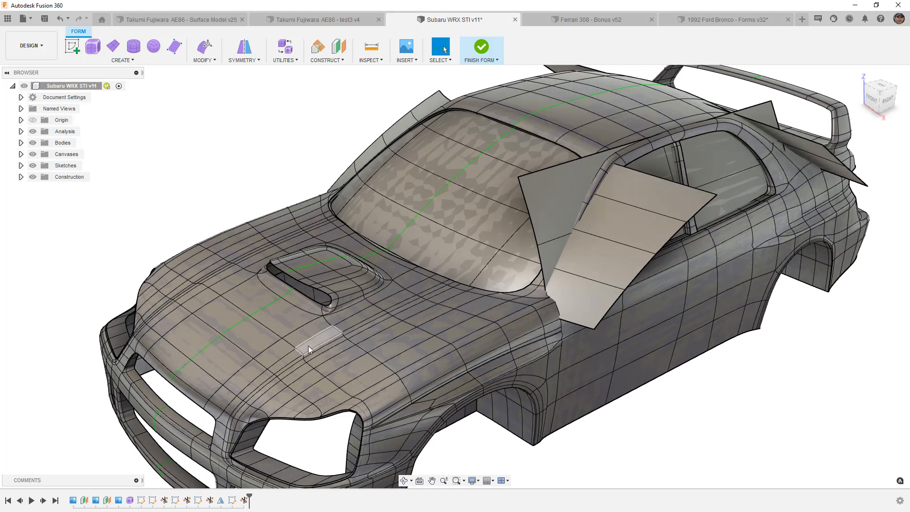
middle_drag(248, 422, 252, 342)
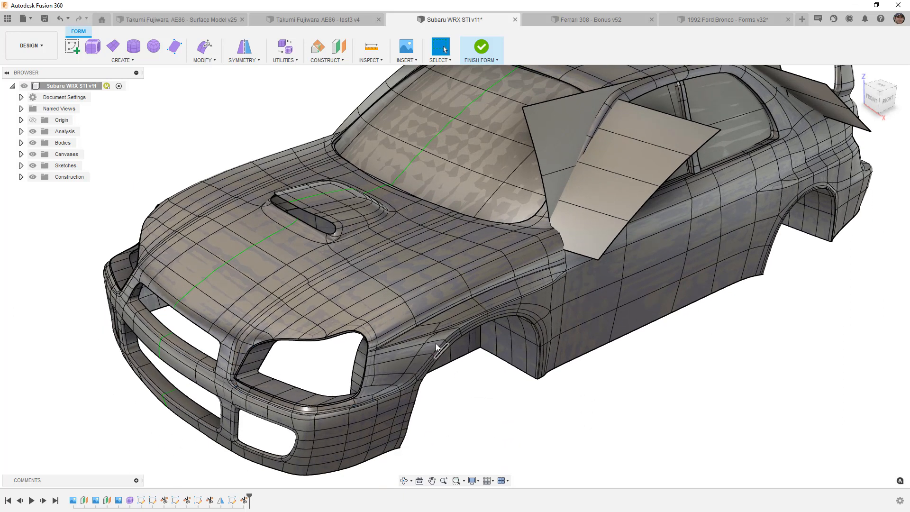
Step: Compare the hood and front fender surfaces with the form's edges hidden and shown
scroll(455, 374, up, 2)
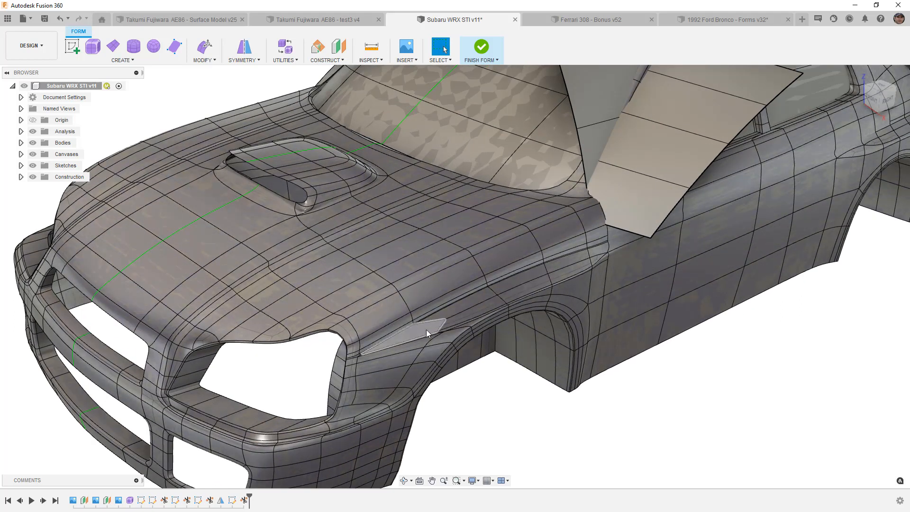
key(alt+3)
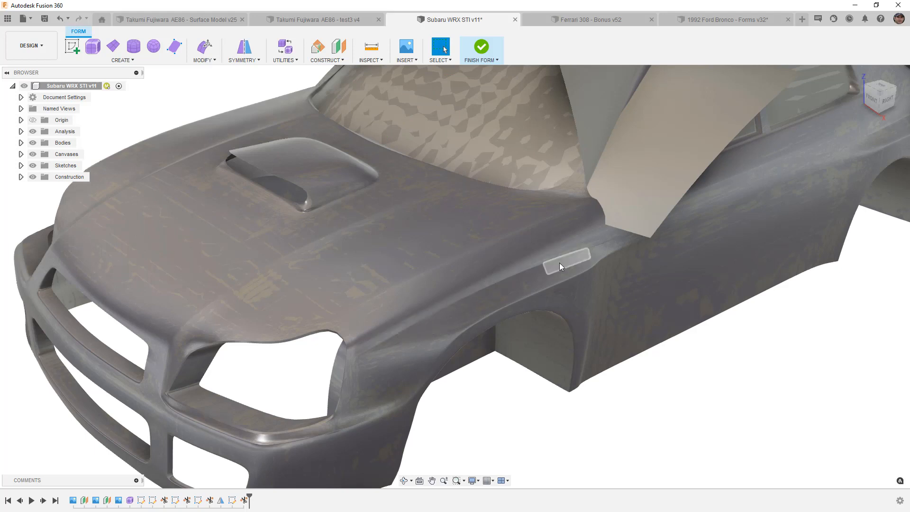
key(ctrl+6)
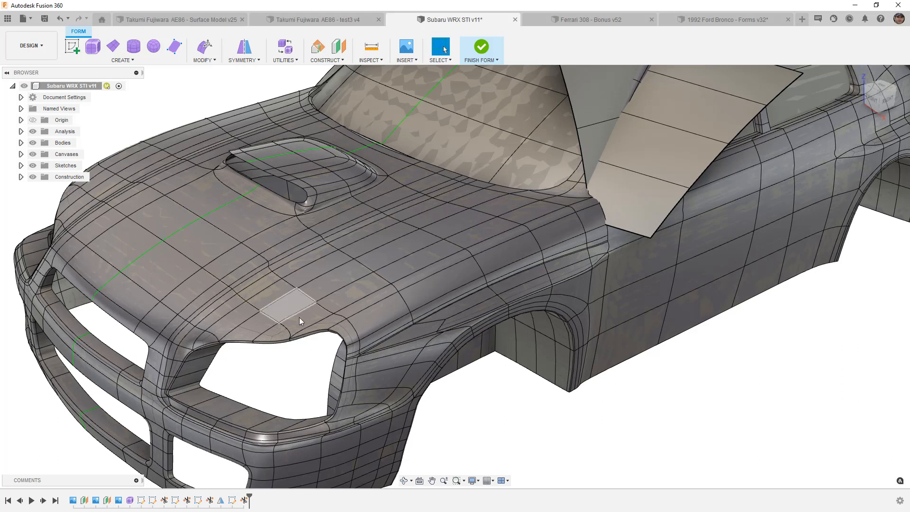
Step: Select a face along the hood crease ahead of the scoop and compare it in box and smooth display from the front
scroll(274, 266, up, 5)
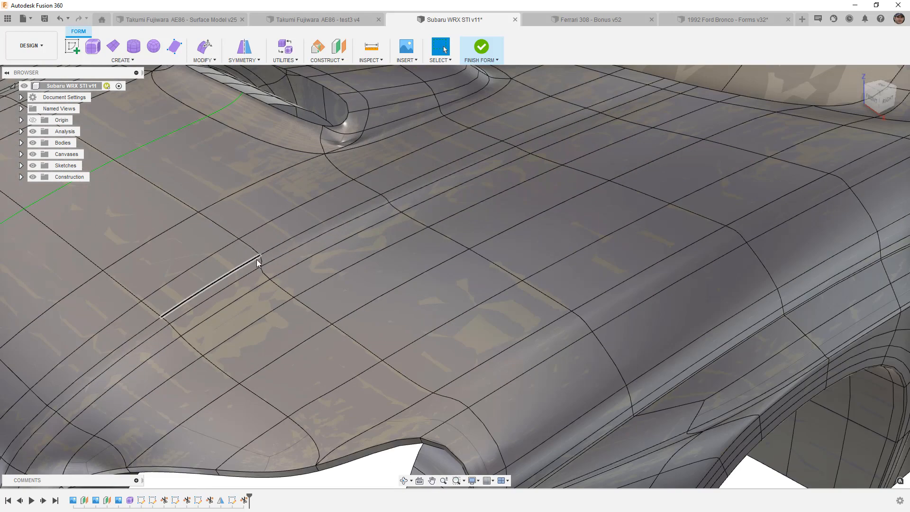
click(246, 269)
key(alt+1)
shift+middle_drag(291, 300, 351, 278)
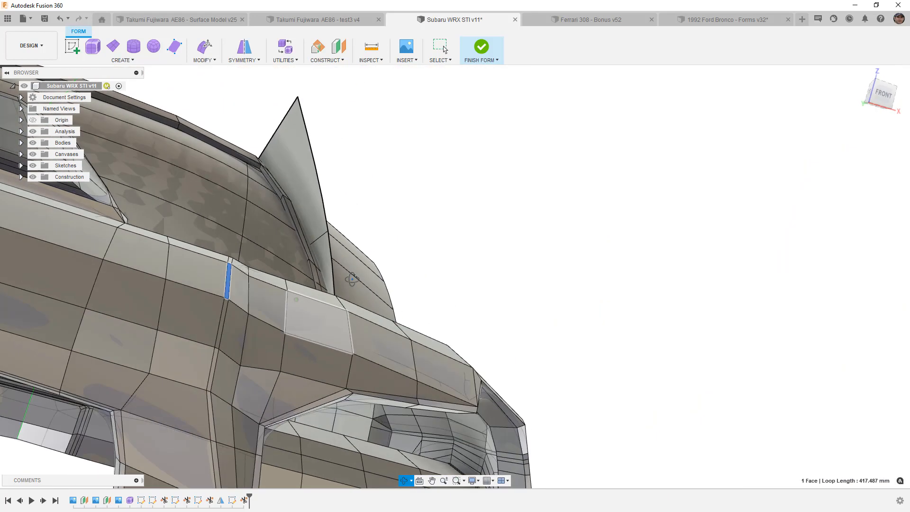
click(881, 93)
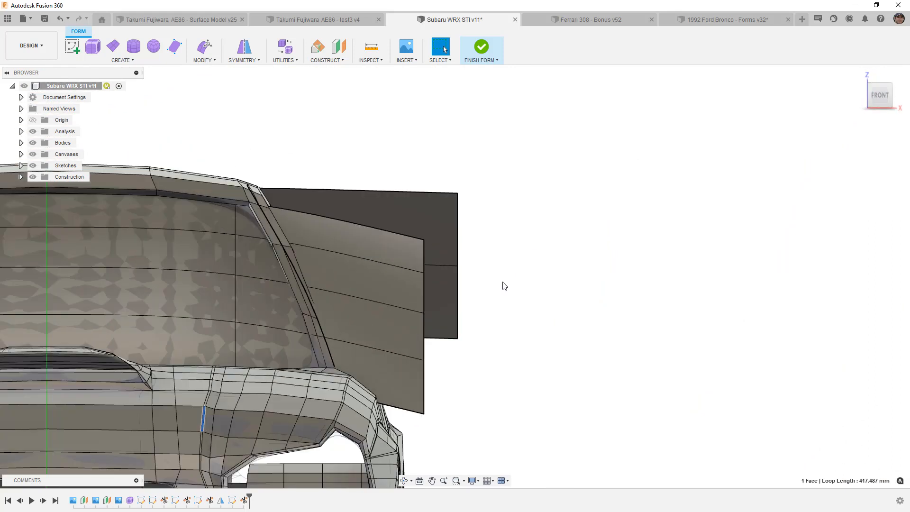
middle_drag(512, 269, 563, 128)
scroll(275, 275, up, 4)
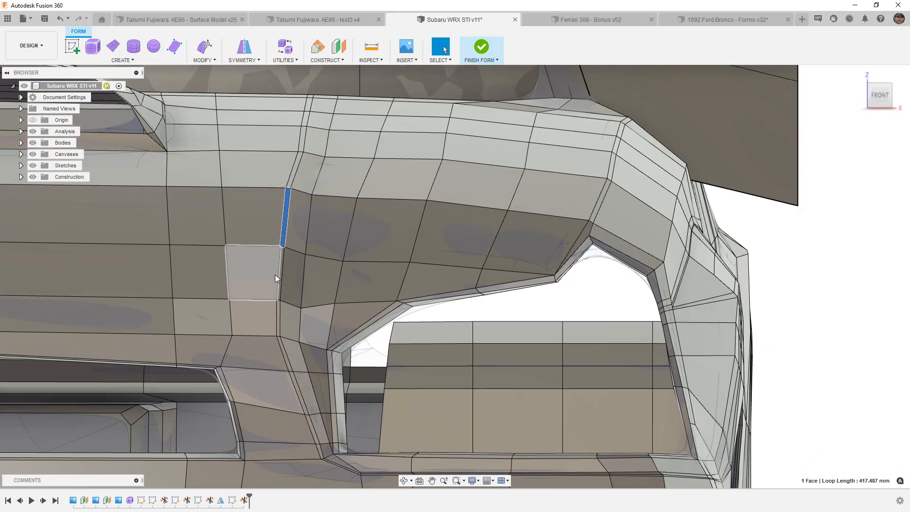
key(alt+3)
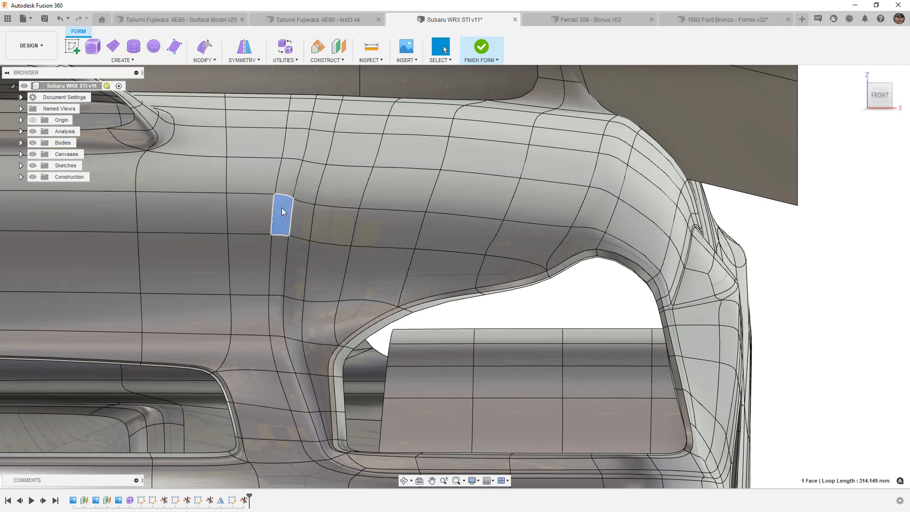
Step: Examine the smooth surface layout around the outer corner of the headlight opening, where the fender edges converge
scroll(687, 252, up, 3)
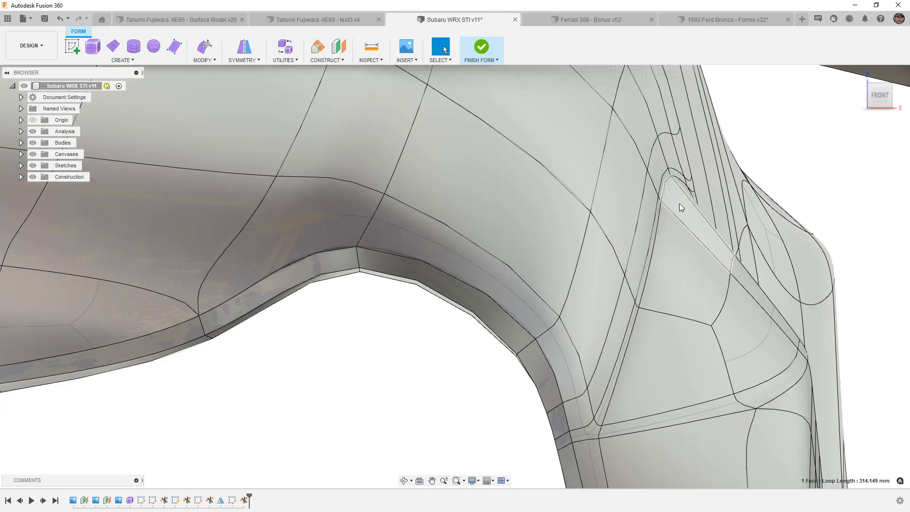
scroll(682, 203, up, 2)
middle_drag(647, 333, 633, 262)
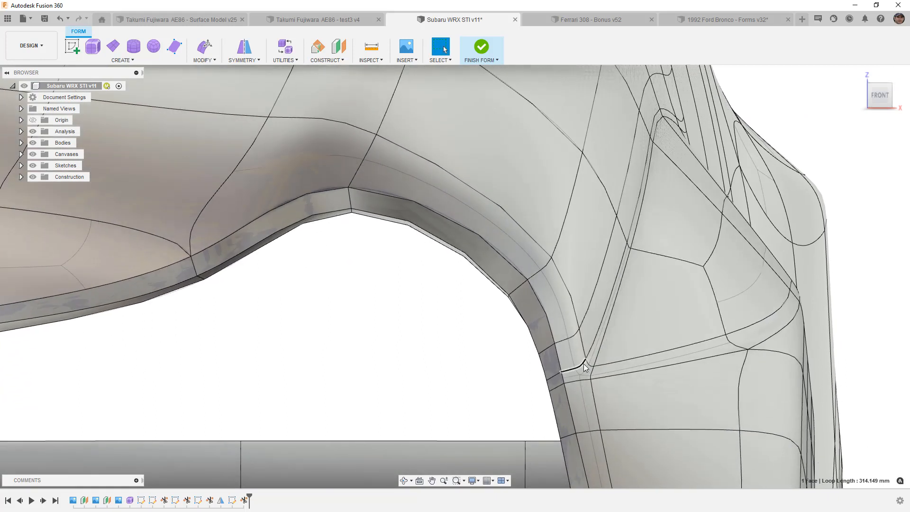
scroll(586, 368, up, 2)
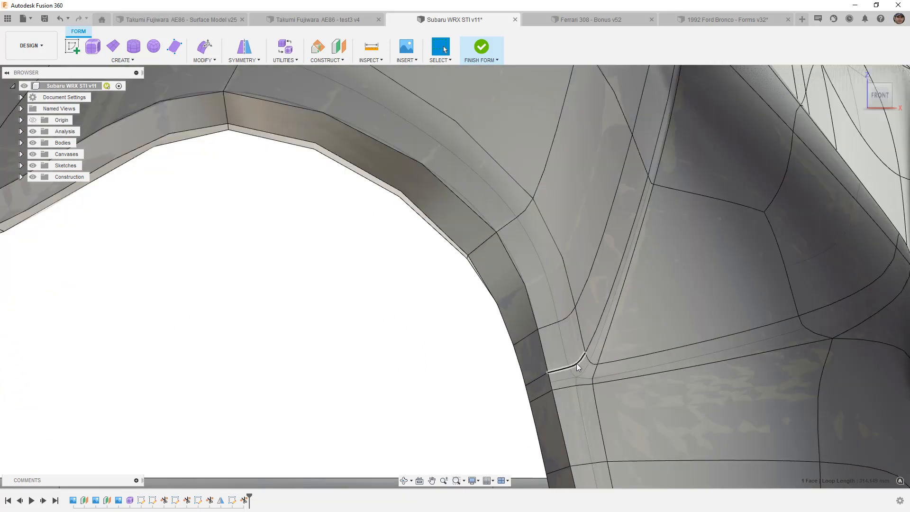
Step: Switch to box display and select the short edge where the fender faces converge beside the headlight opening
scroll(588, 371, down, 2)
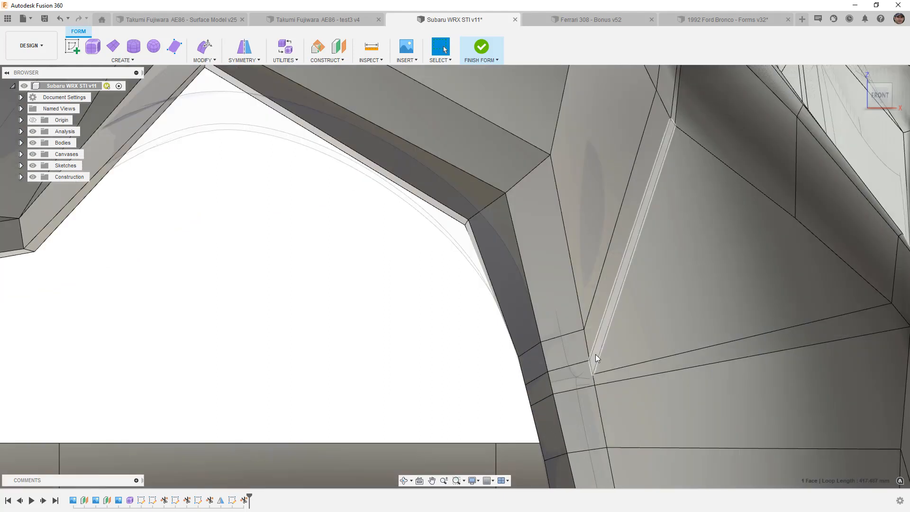
scroll(606, 201, down, 3)
scroll(520, 394, up, 3)
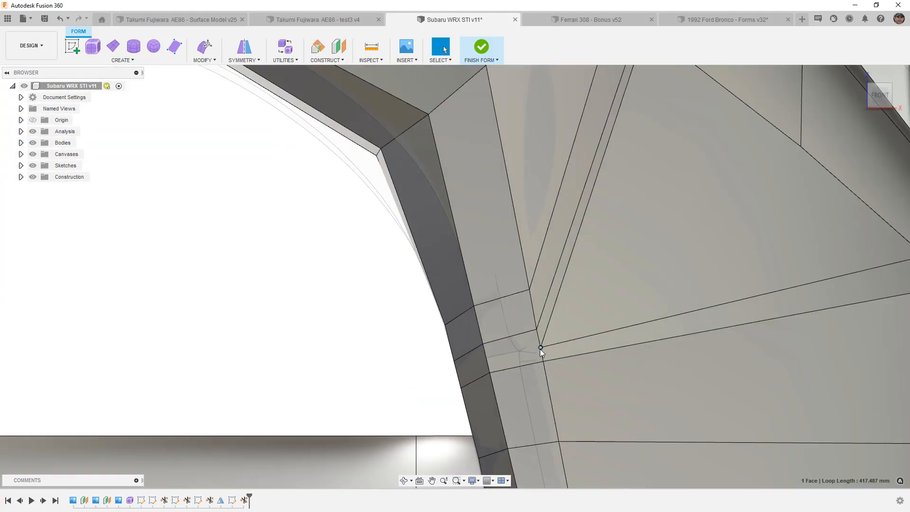
click(538, 339)
middle_drag(547, 357, 431, 360)
scroll(431, 360, down, 3)
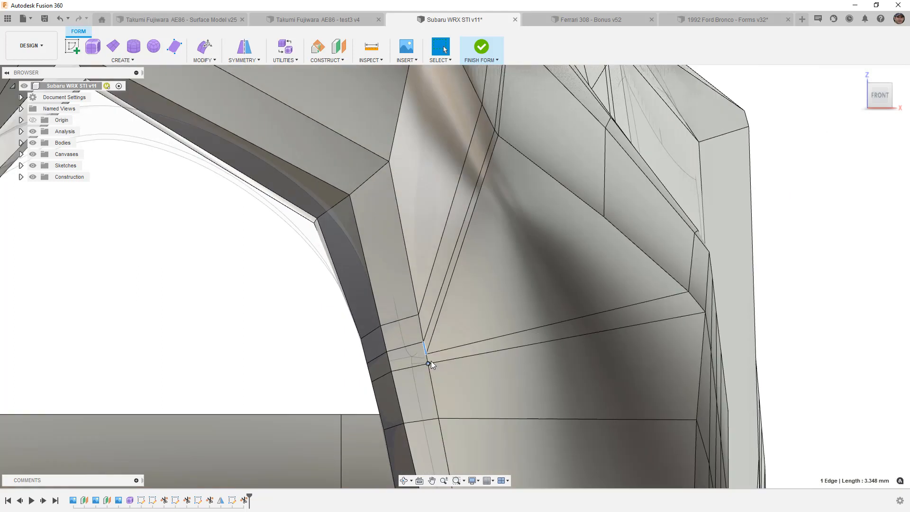
Step: Select the short vertical edge on the fender beside the headlight opening and compare it in box and smooth display
scroll(429, 358, down, 2)
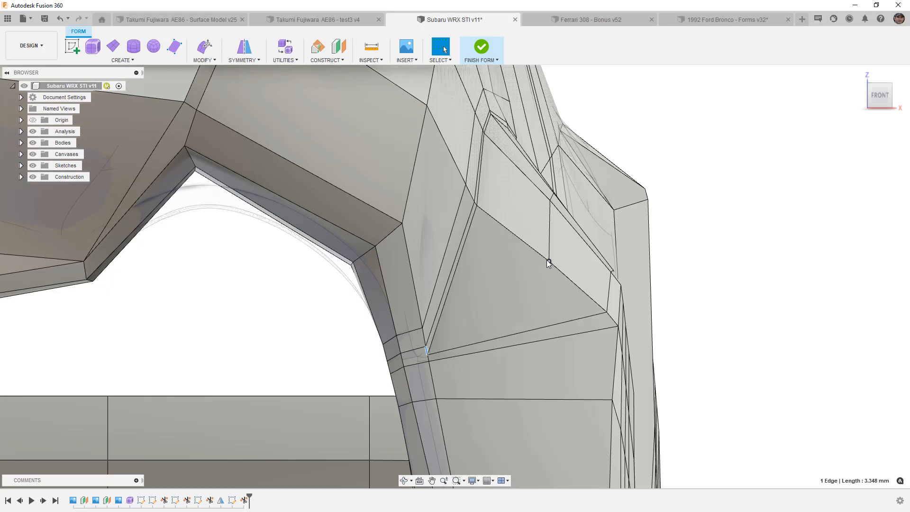
click(549, 218)
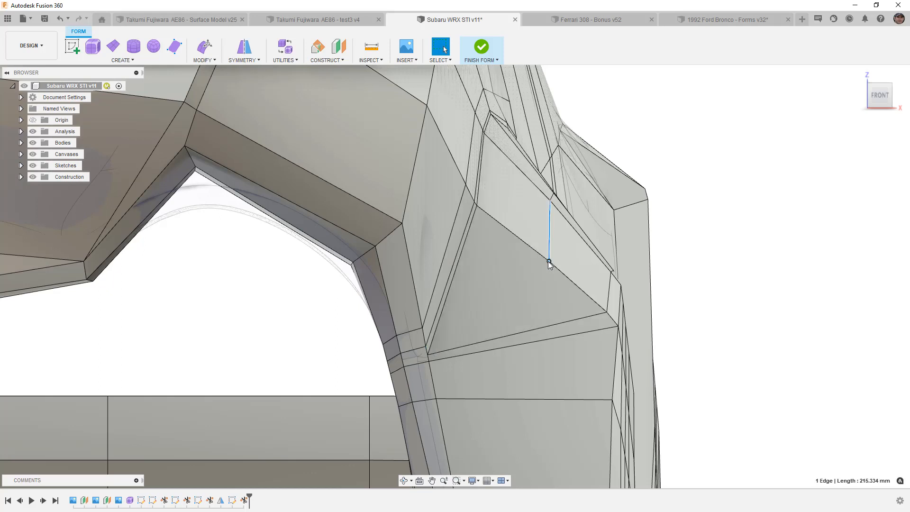
scroll(545, 264, down, 3)
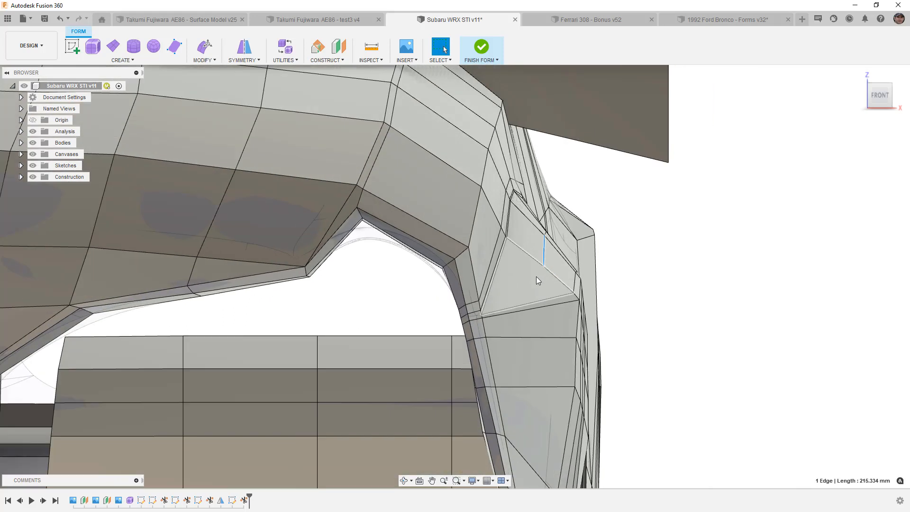
key(alt+3)
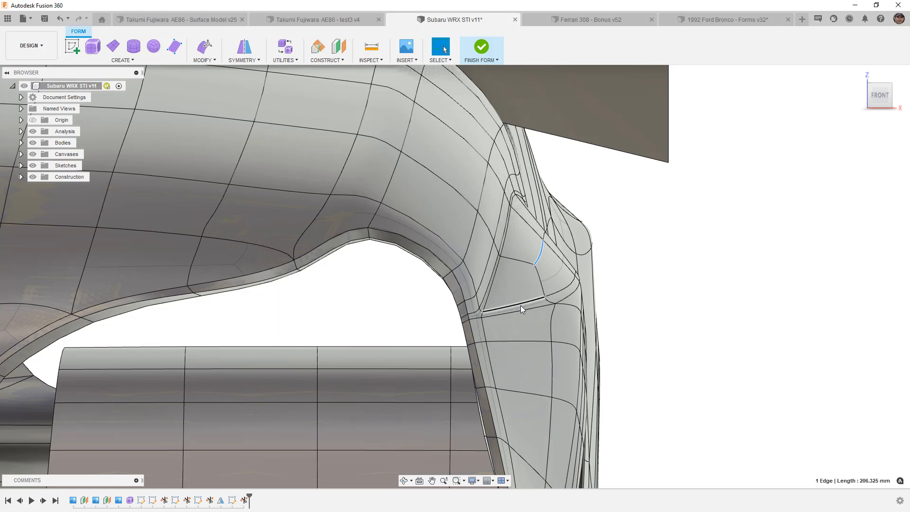
scroll(503, 316, down, 8)
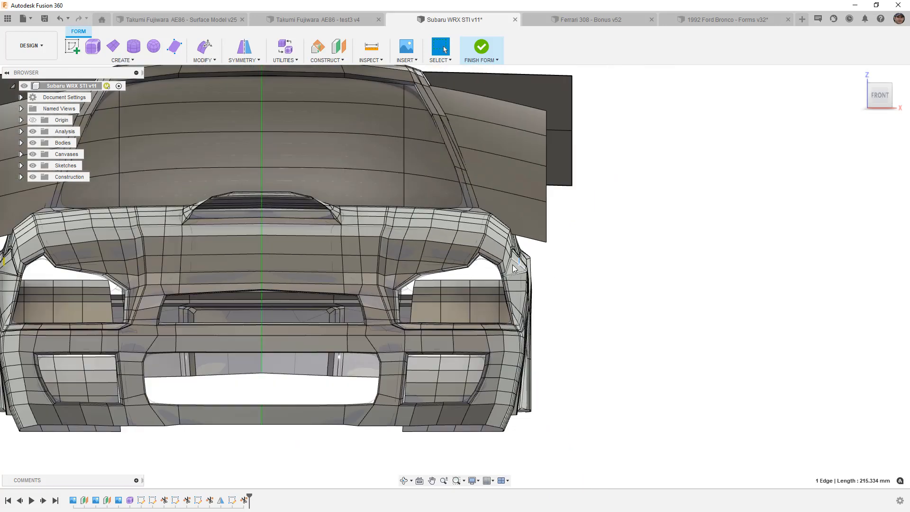
Step: Select the front roof face at the windshield's upper corner and compare the corner and pillar in box and smooth display
shift+middle_drag(513, 269, 564, 302)
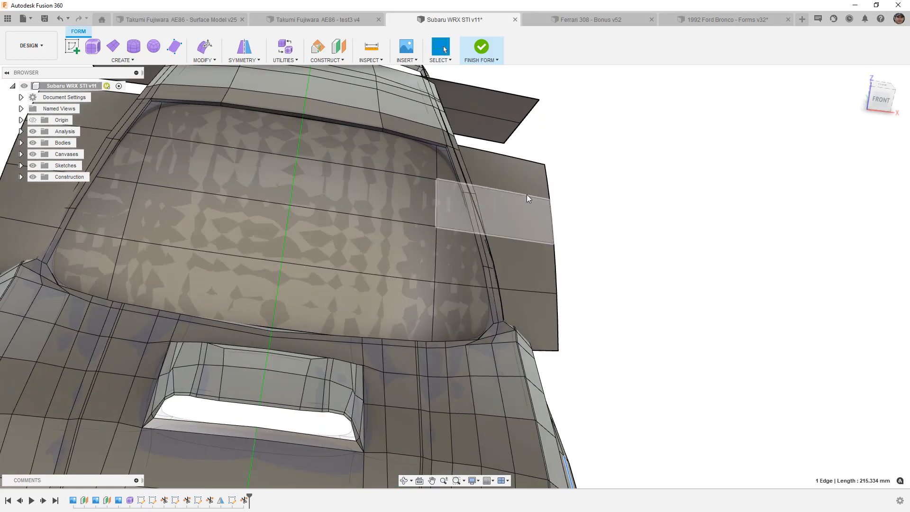
scroll(449, 152, up, 5)
click(426, 135)
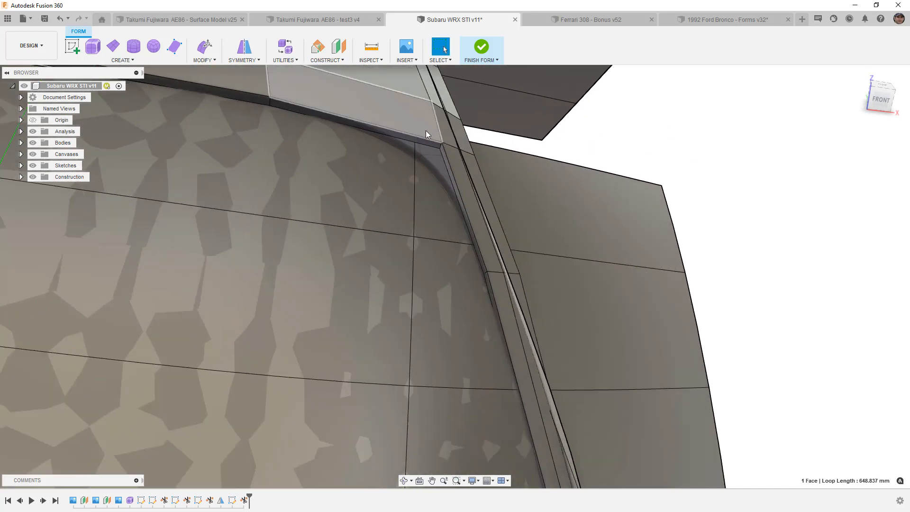
key(alt+3)
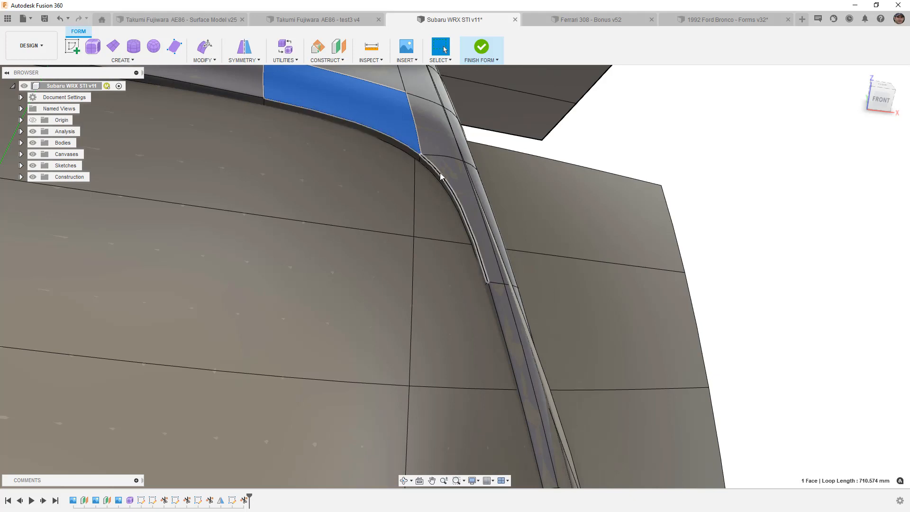
scroll(458, 217, down, 3)
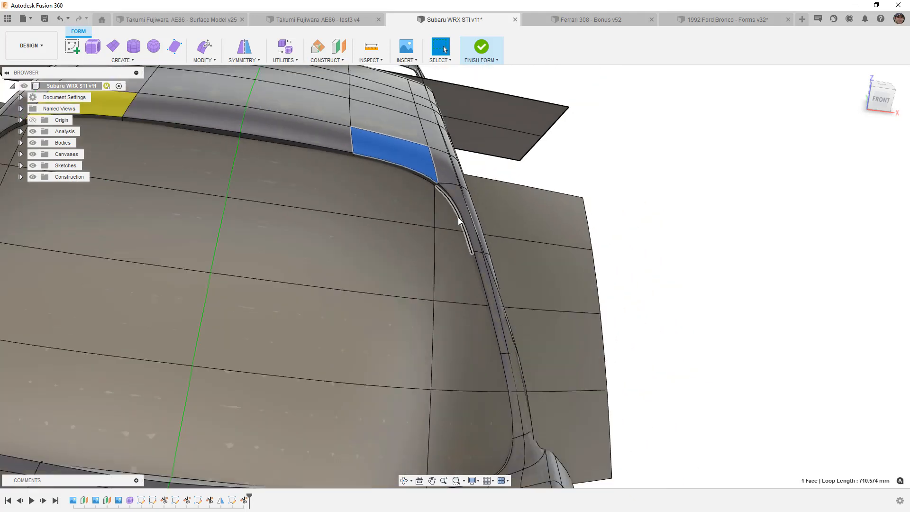
scroll(457, 217, down, 2)
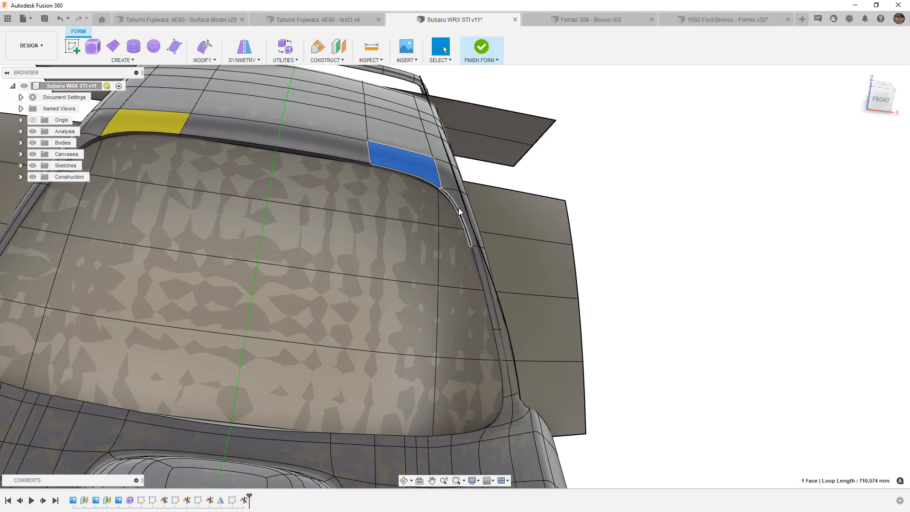
scroll(459, 208, down, 1)
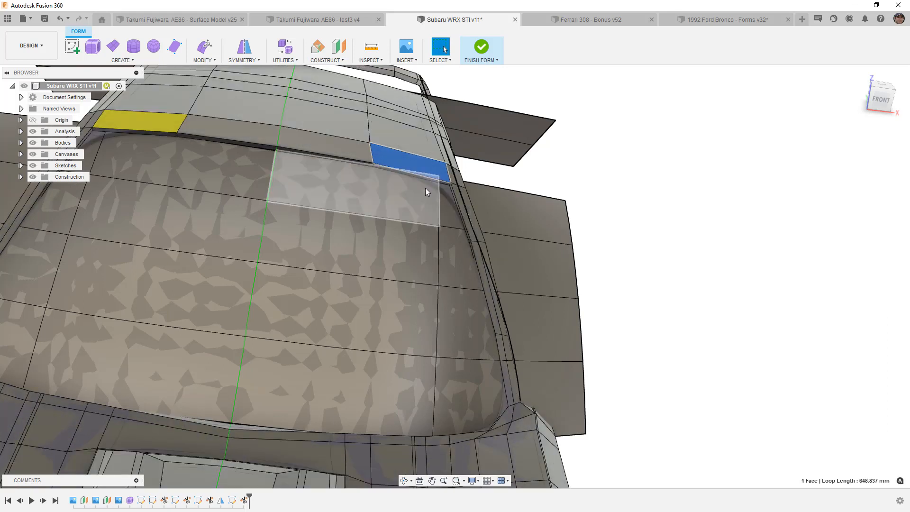
Step: Clear the face selection and finish the form to inspect the windshield opening on the finished body
scroll(425, 188, down, 3)
click(605, 274)
shift+middle_drag(605, 274, 577, 270)
scroll(576, 273, down, 1)
scroll(575, 274, down, 3)
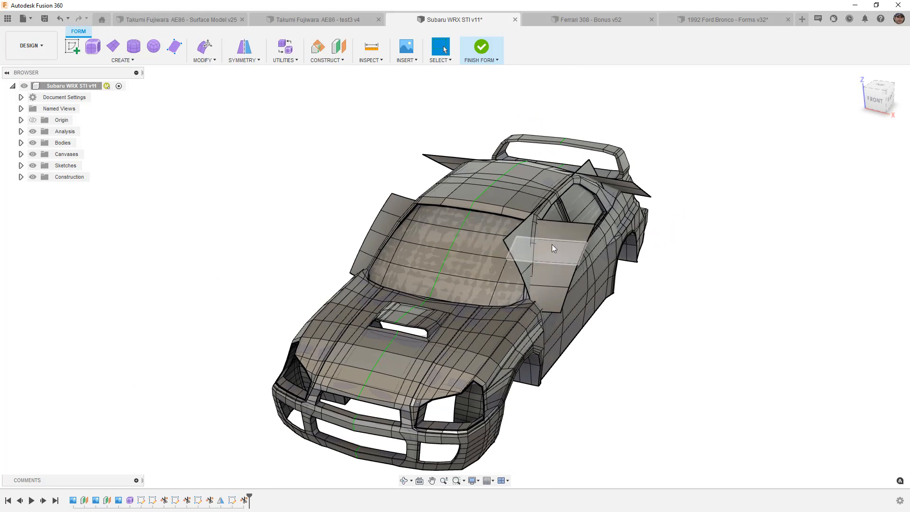
mouse_move(551, 243)
shift+middle_down()
mouse_move(549, 293)
mouse_move(553, 247)
shift+middle_up()
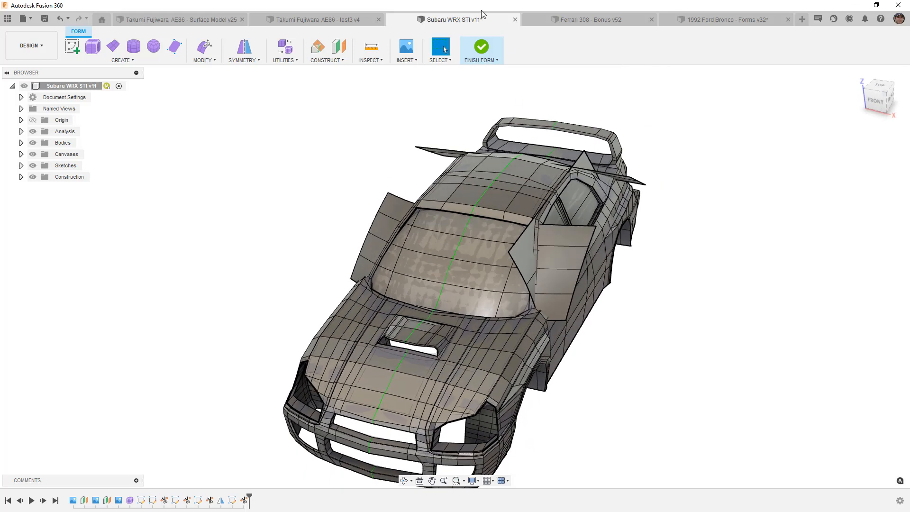
click(482, 50)
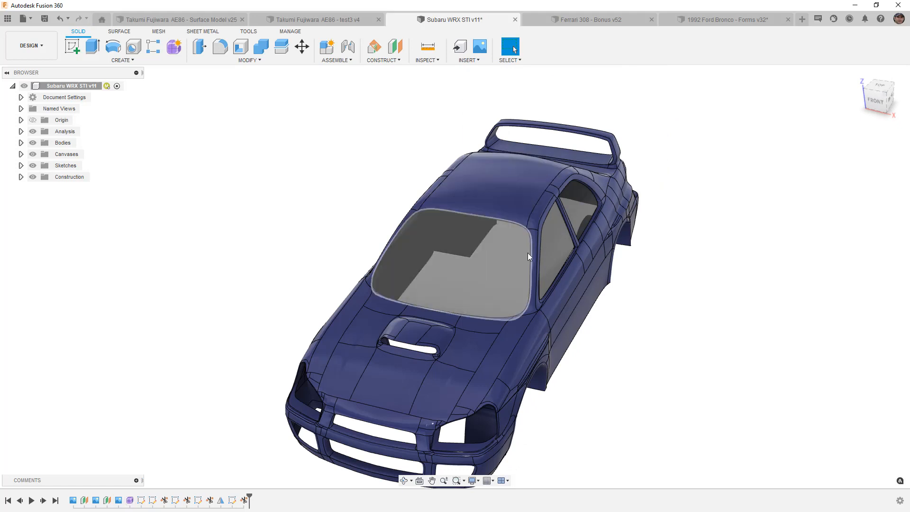
scroll(528, 252, up, 3)
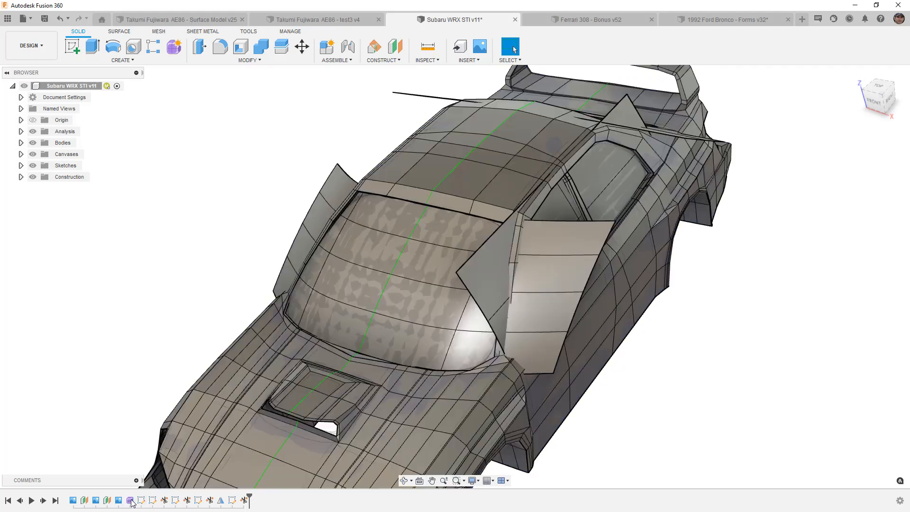
Step: Reopen the form for editing and select the uppermost windshield face beside the centerline to examine how the glass meets the roof and pillar
double_click(131, 502)
shift+middle_drag(422, 236, 440, 225)
scroll(479, 223, up, 5)
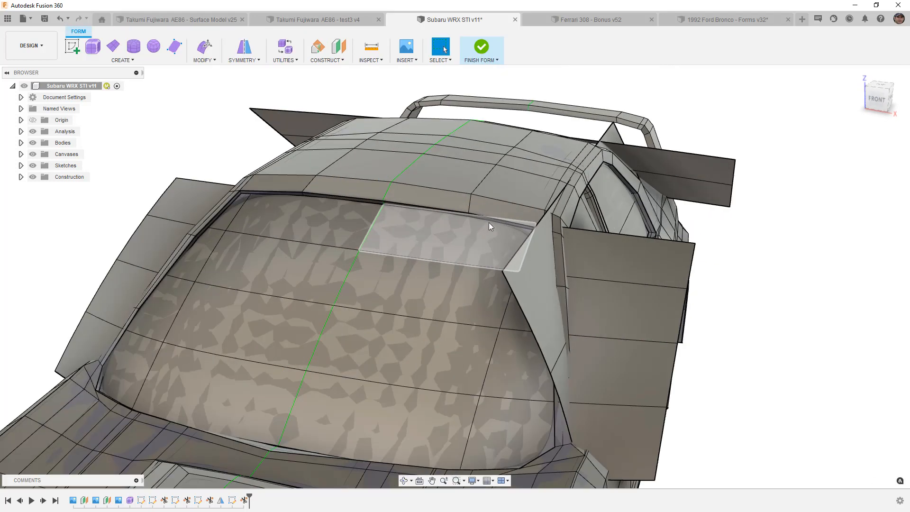
scroll(508, 226, up, 3)
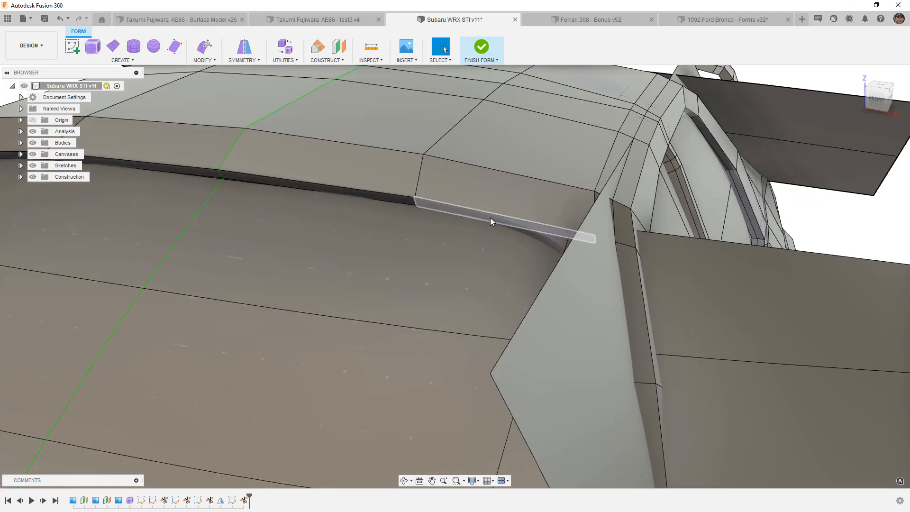
click(469, 263)
shift+middle_drag(400, 280, 434, 272)
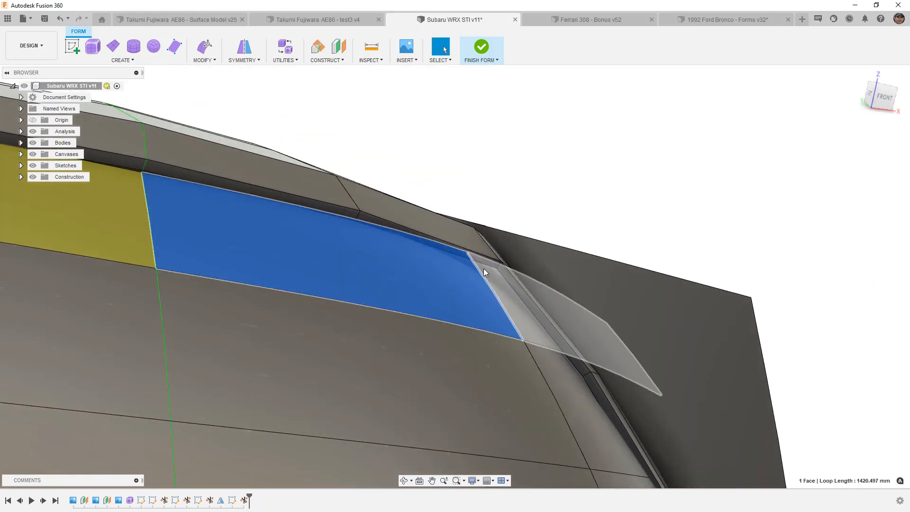
scroll(484, 268, down, 2)
scroll(483, 268, down, 2)
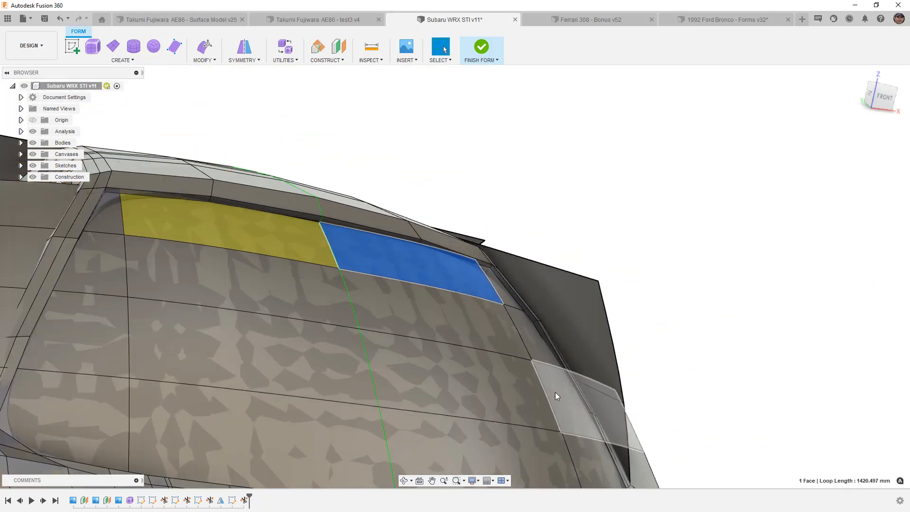
Step: Examine how the windshield surface passes behind the pillar and roof edge at the opposite upper corner
scroll(549, 388, down, 2)
shift+middle_drag(539, 383, 500, 384)
scroll(388, 327, up, 5)
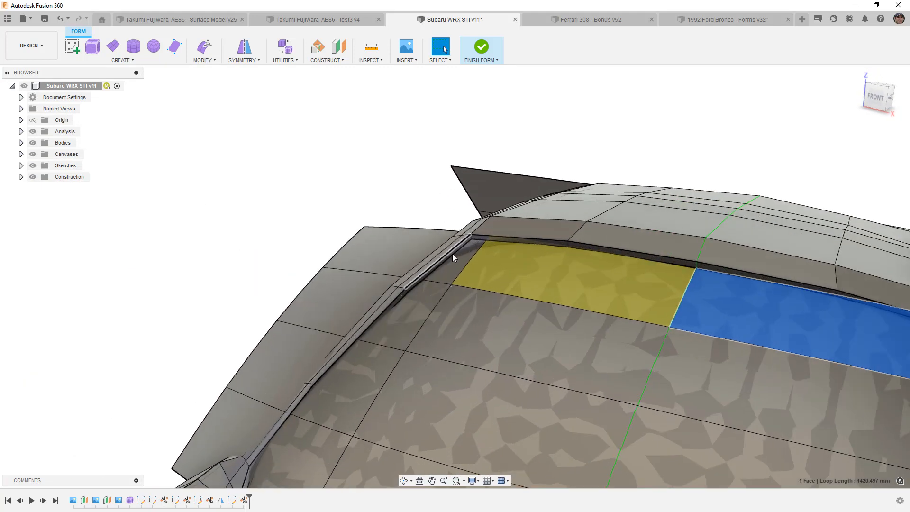
scroll(455, 252, up, 2)
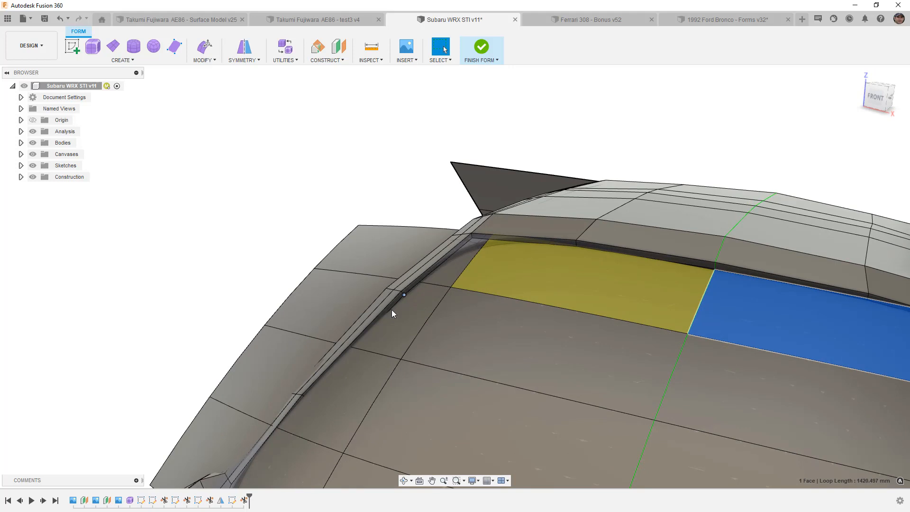
scroll(337, 309, down, 5)
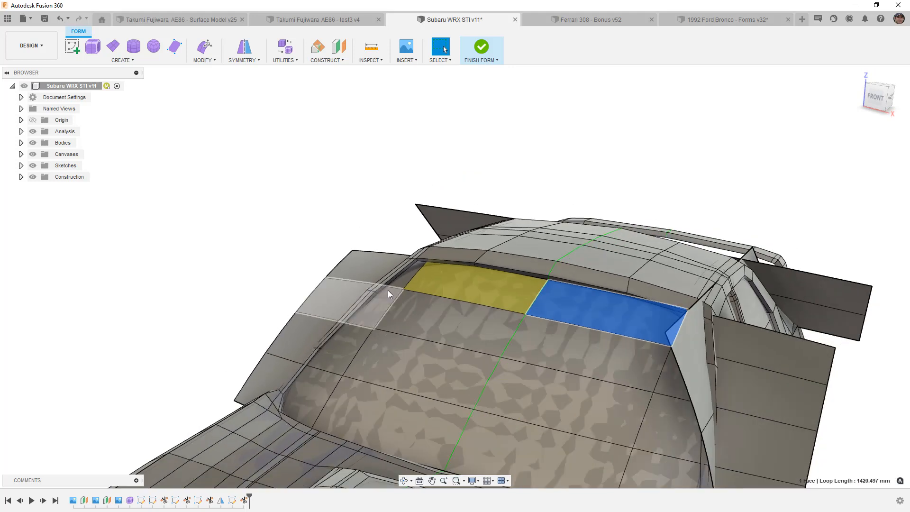
scroll(508, 346, down, 3)
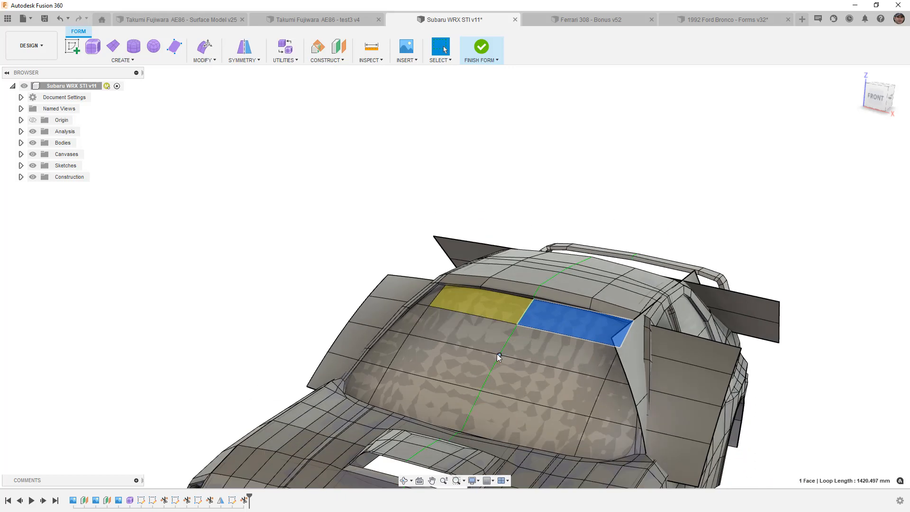
Step: Examine from the side how the windshield base meets the rear edge of the hood behind the scoop
shift+middle_drag(514, 379, 466, 388)
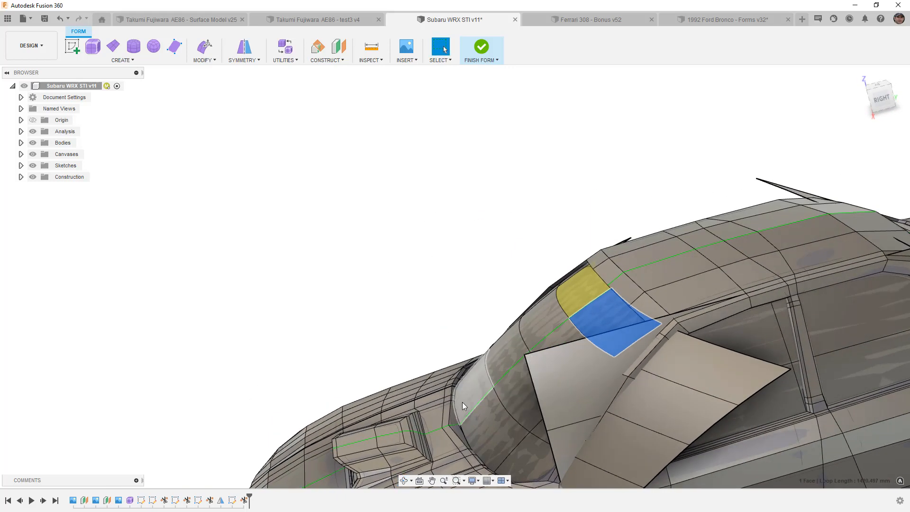
scroll(455, 425, up, 3)
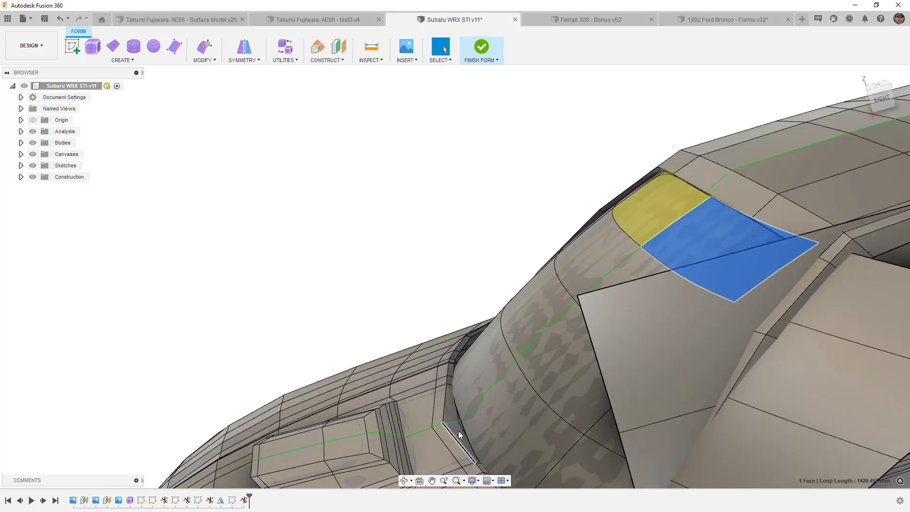
scroll(460, 431, down, 3)
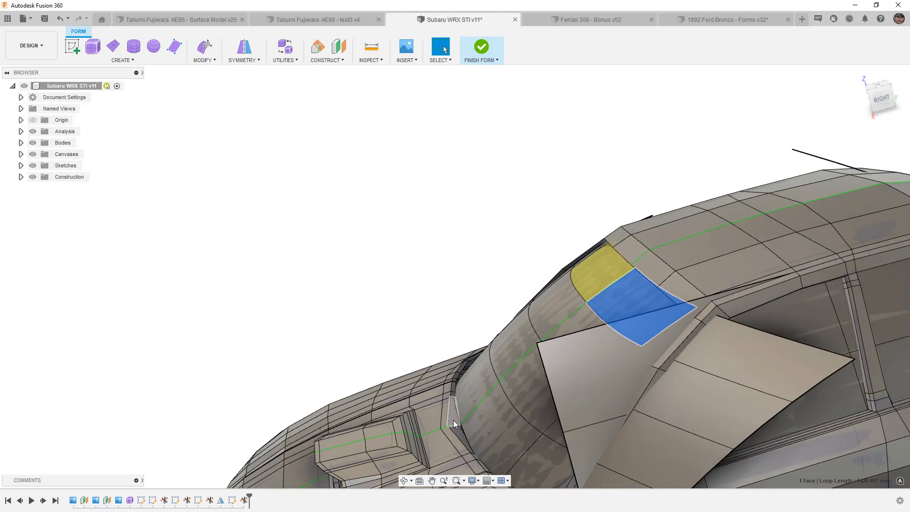
middle_drag(453, 420, 422, 351)
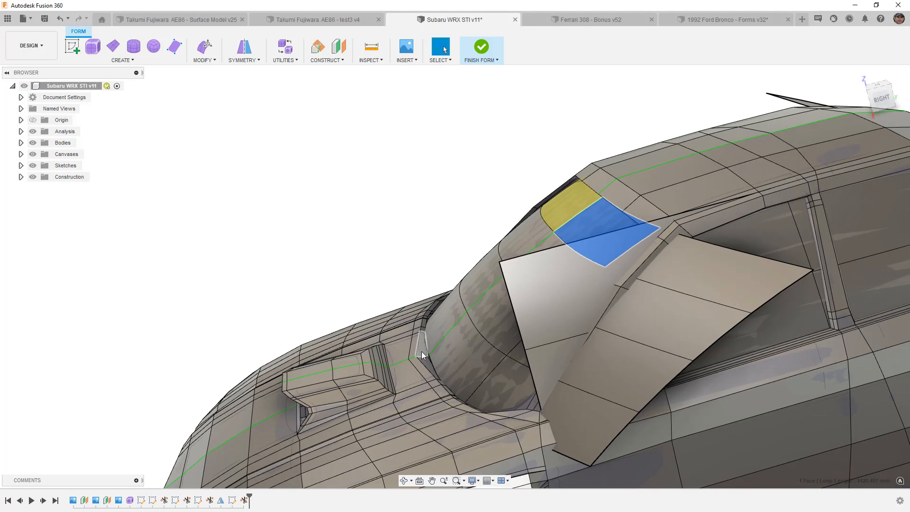
scroll(424, 355, up, 4)
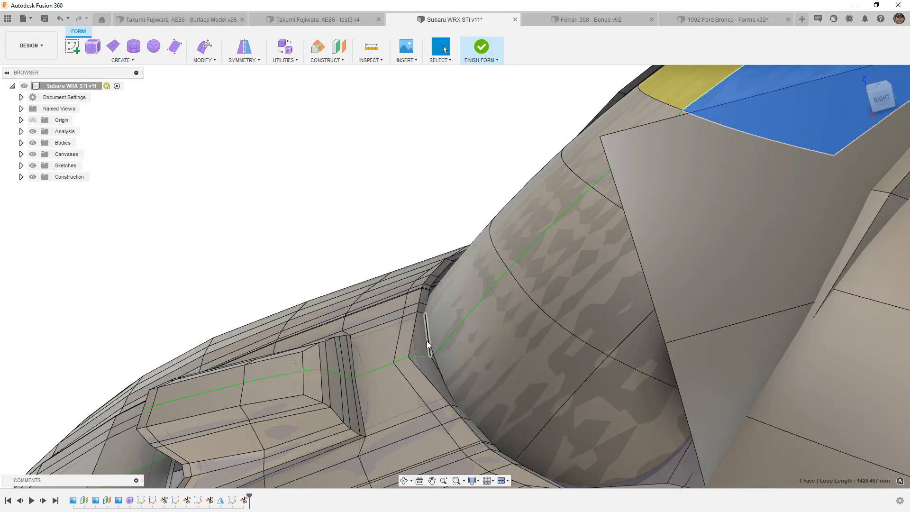
scroll(427, 341, down, 6)
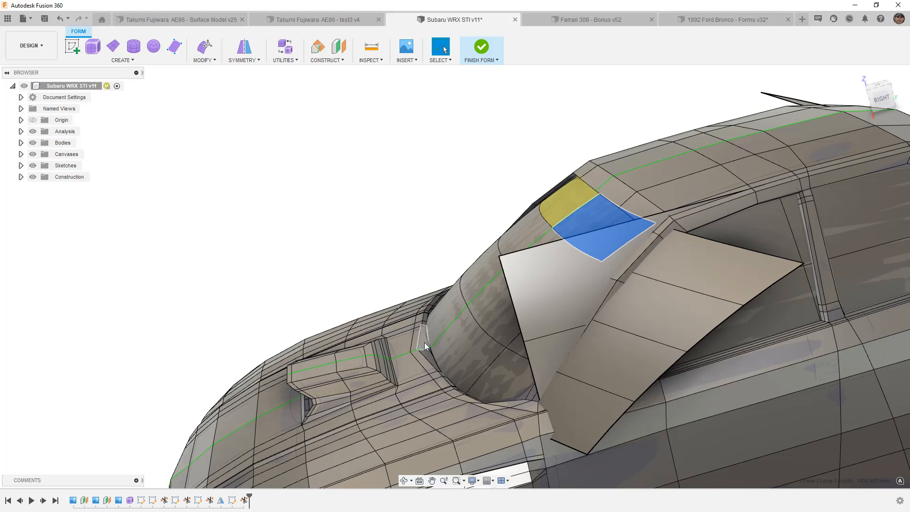
scroll(426, 350, up, 4)
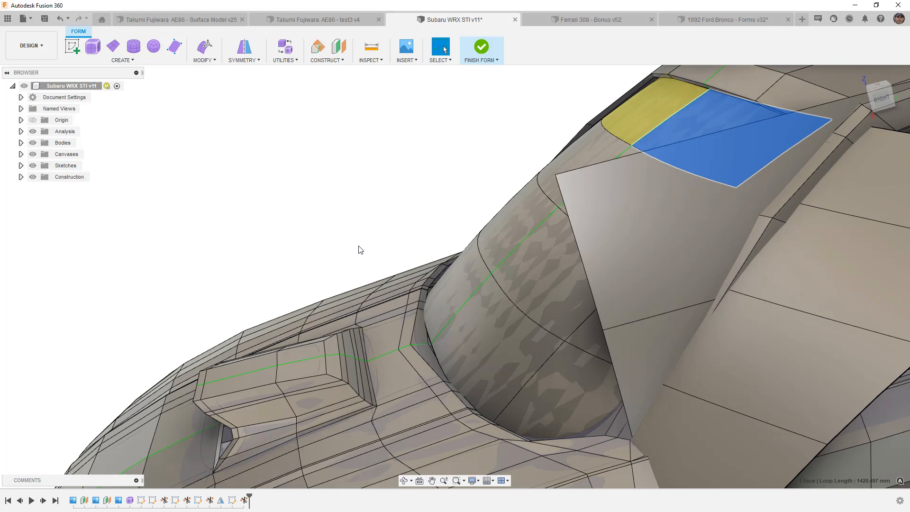
Step: Finish the form and inspect the body in the right view around the front fender and door
scroll(358, 249, down, 10)
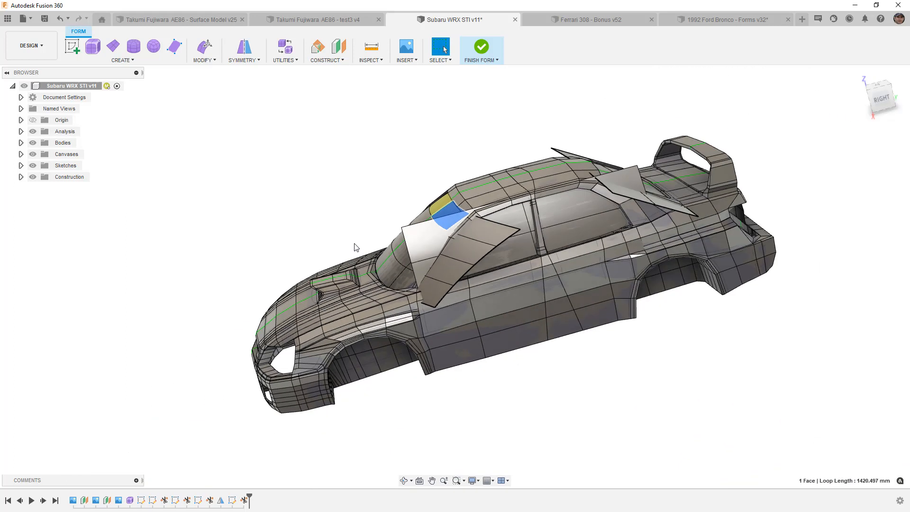
shift+middle_drag(473, 328, 512, 331)
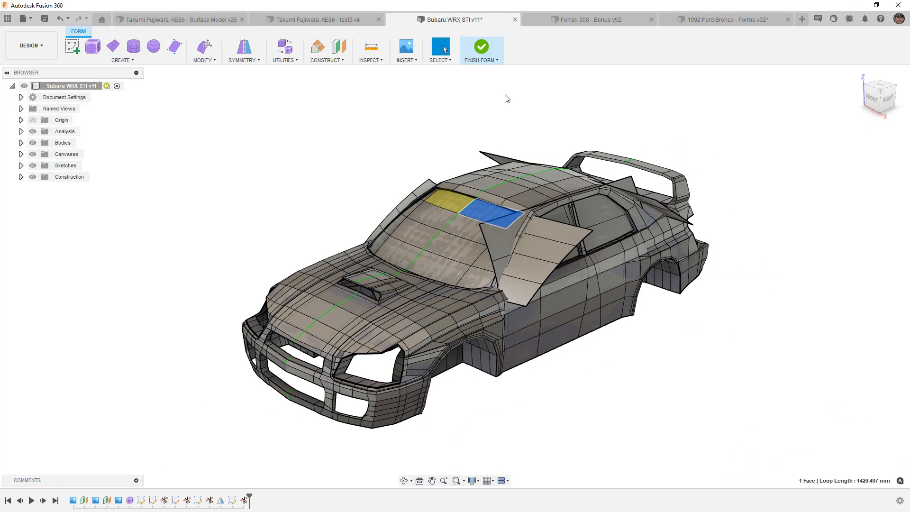
click(482, 47)
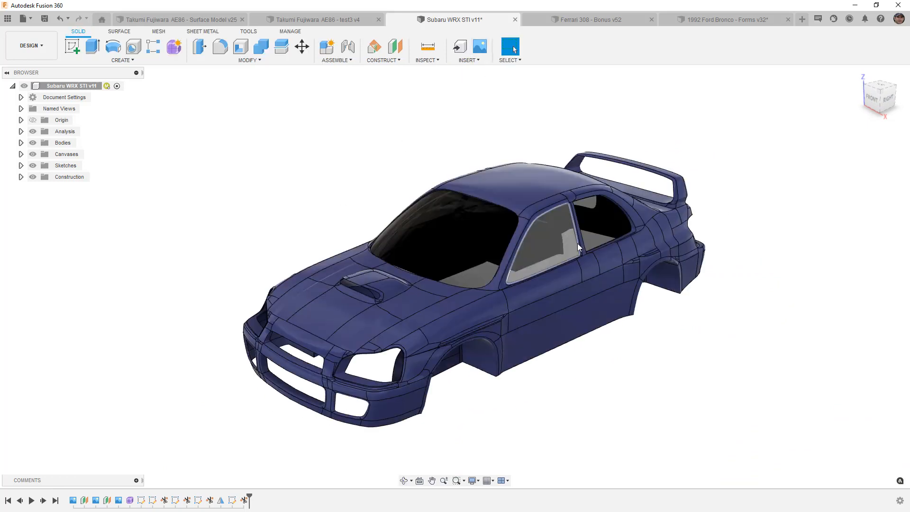
click(890, 99)
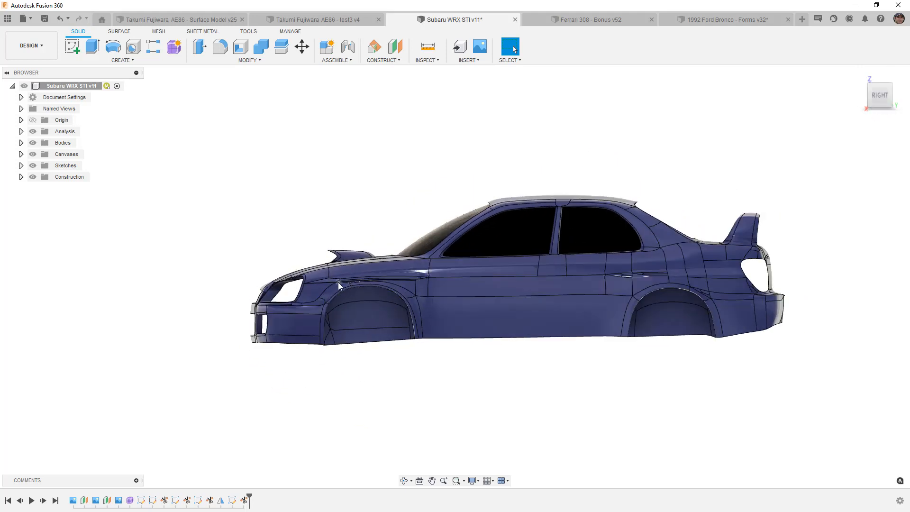
scroll(424, 277, up, 3)
scroll(437, 277, up, 1)
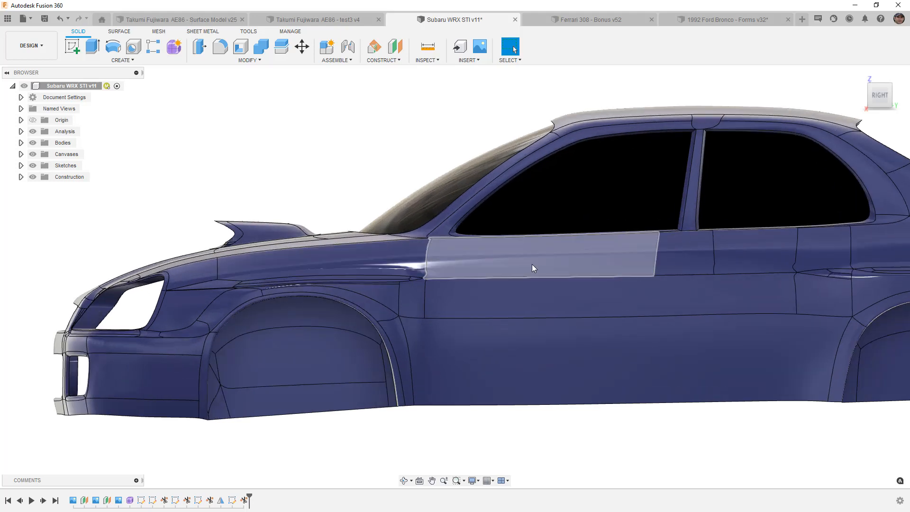
Step: Hide the edges of the Subaru body and inspect the shaded surfaces around the fender, headlight, doors and overall side
key(ctrl+4)
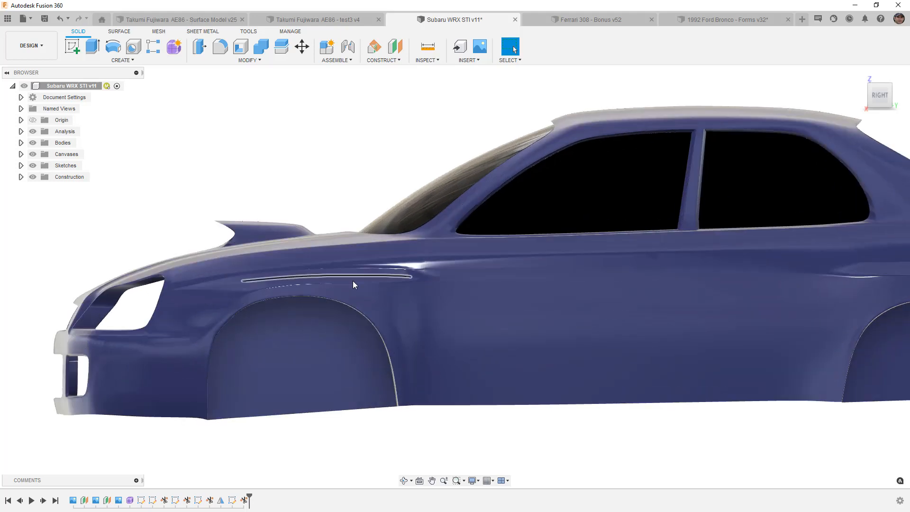
shift+middle_drag(390, 283, 442, 314)
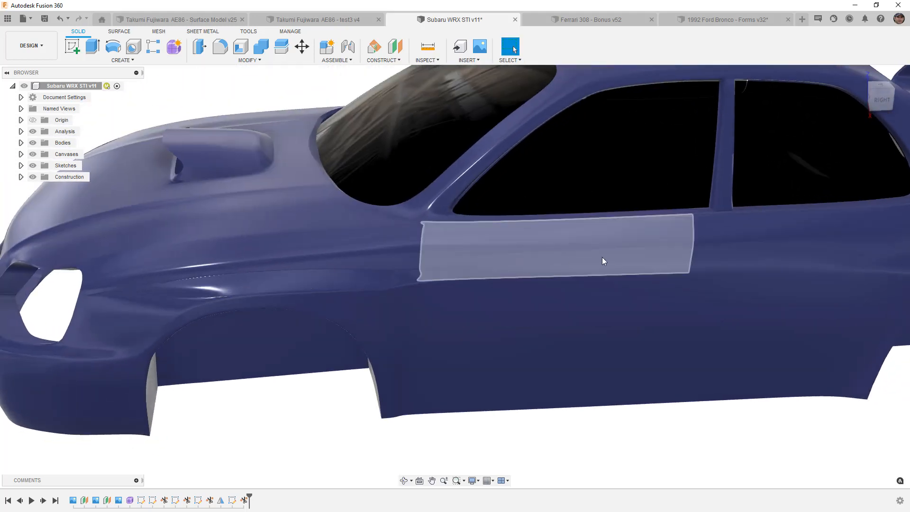
shift+middle_drag(582, 245, 606, 243)
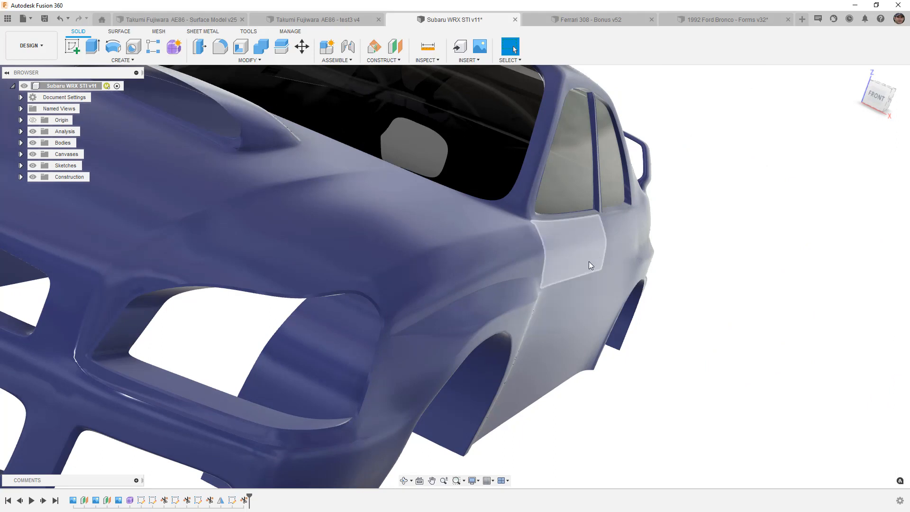
shift+middle_drag(607, 245, 375, 225)
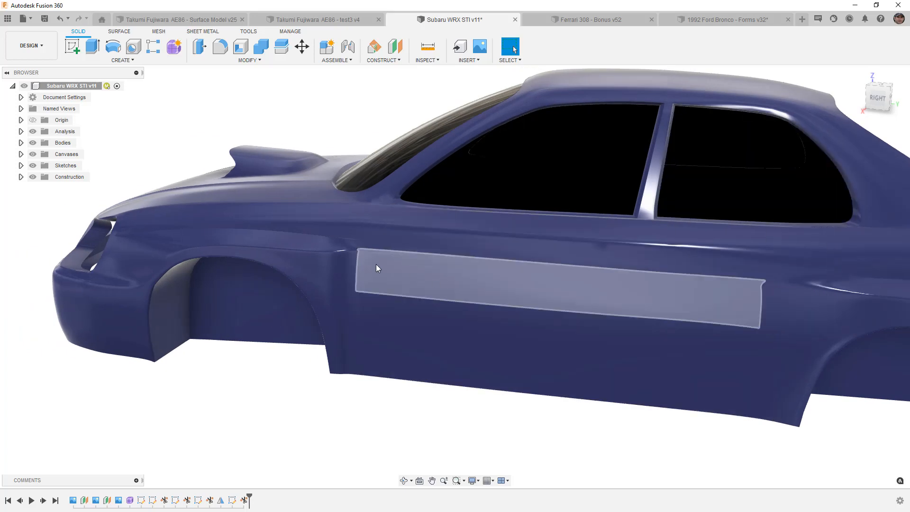
shift+middle_drag(272, 231, 339, 243)
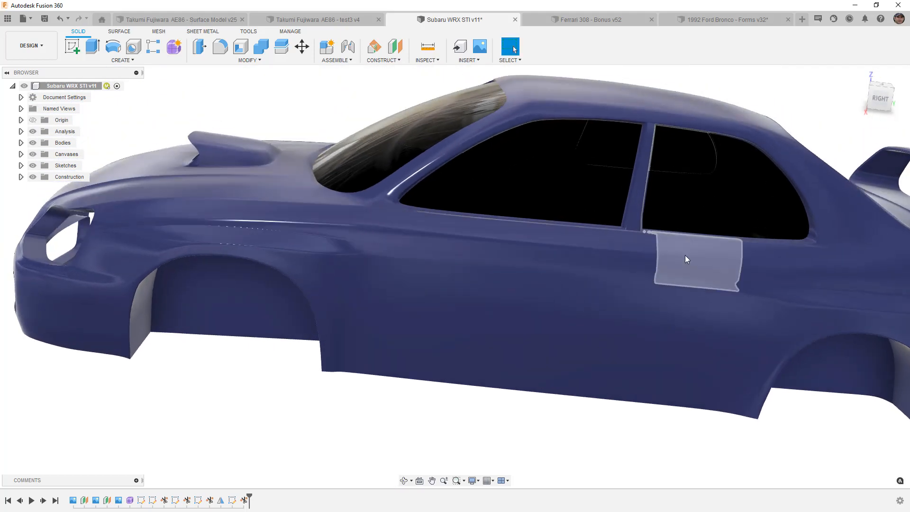
scroll(463, 256, down, 4)
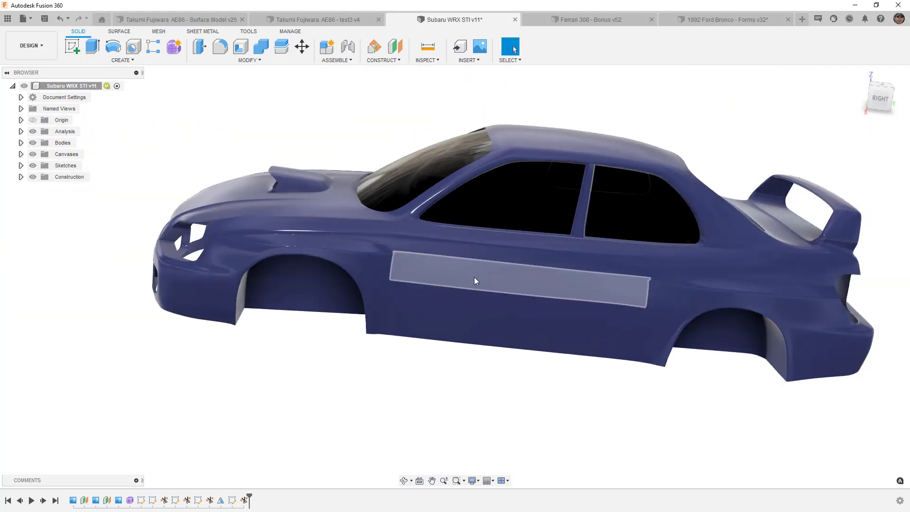
Step: Switch to the Ferrari 308 design, open the body's form feature for editing and show the form edges
click(591, 21)
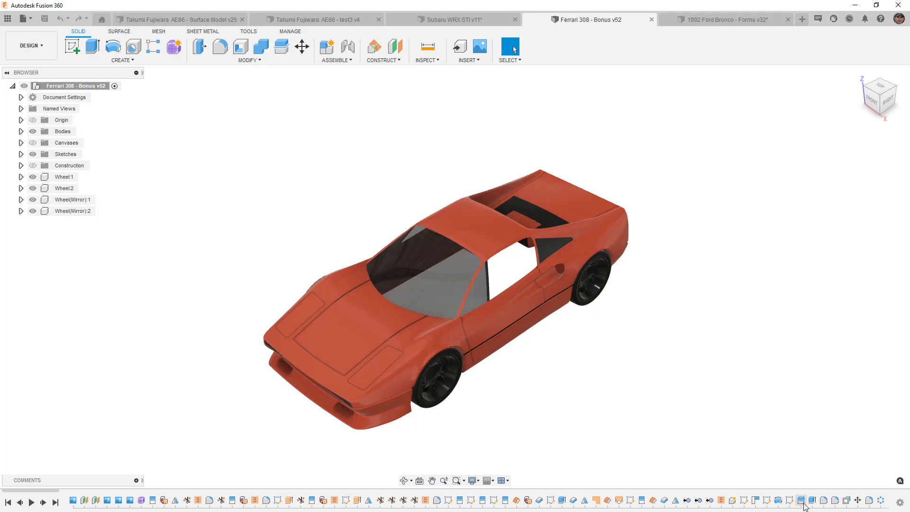
mouse_move(548, 430)
shift+middle_down()
mouse_move(566, 397)
mouse_move(554, 402)
mouse_move(552, 463)
mouse_move(548, 436)
shift+middle_up()
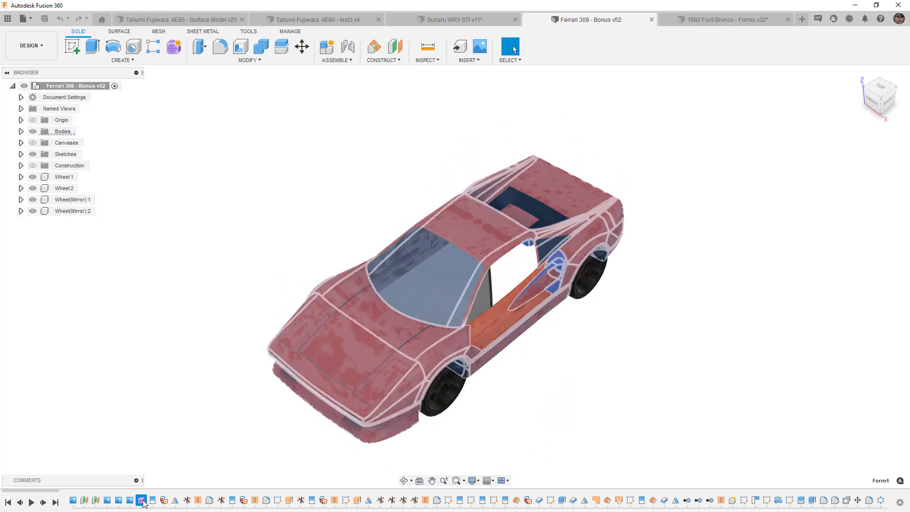
right_click(143, 504)
click(170, 417)
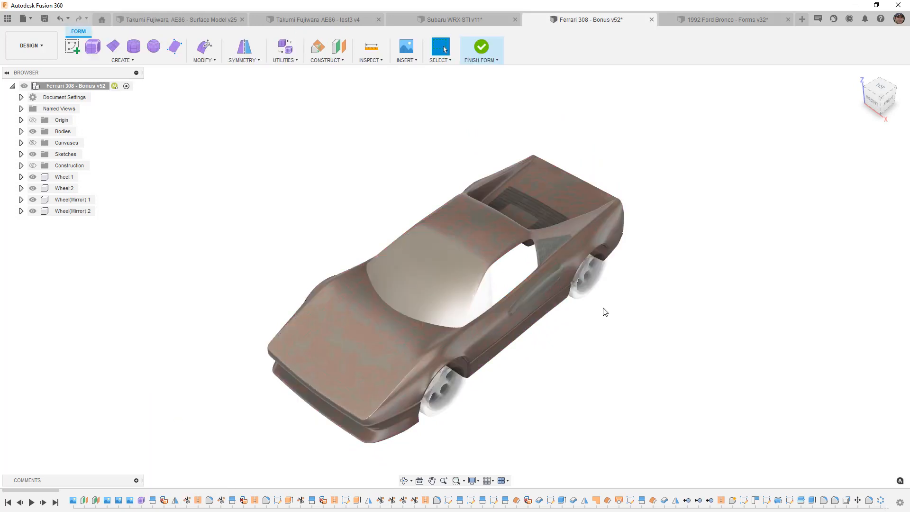
click(537, 316)
key(alt+2)
click(706, 321)
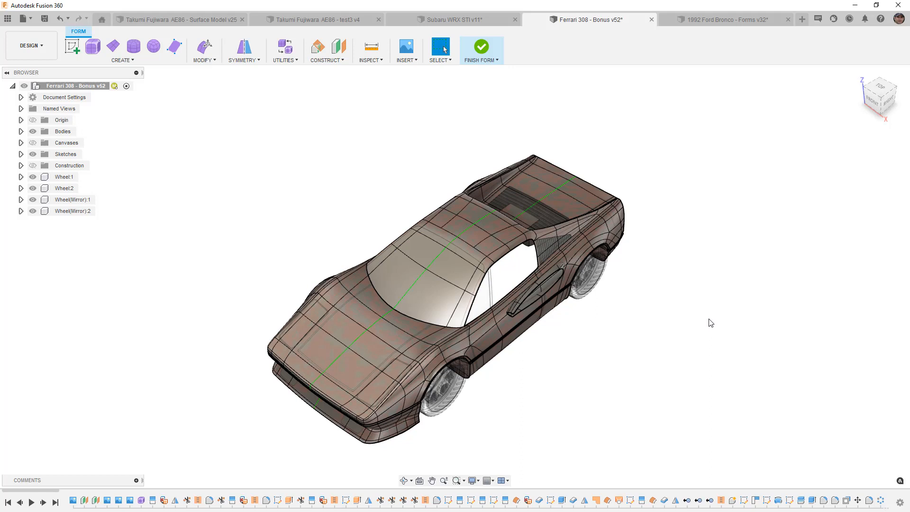
Step: Select an edge on the door's horizontal trim band and examine that band along the body from the side and front
click(890, 102)
scroll(438, 290, up, 4)
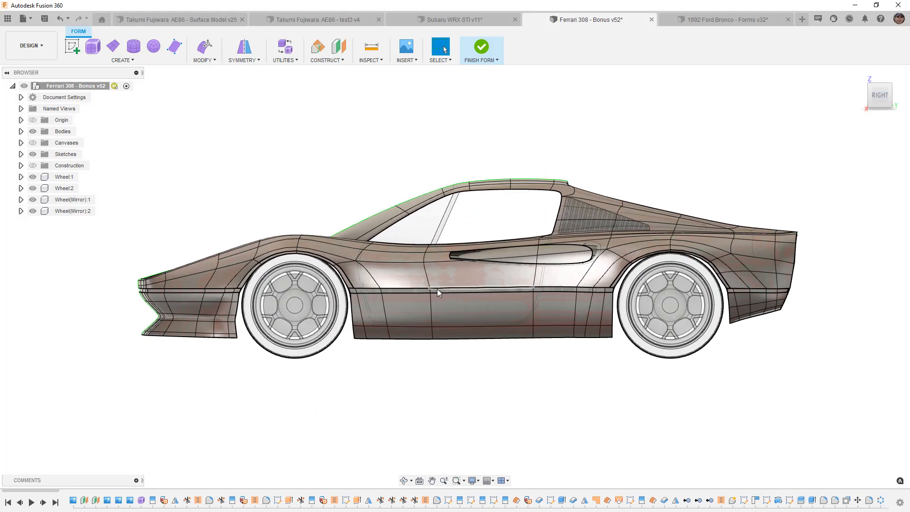
scroll(438, 289, up, 4)
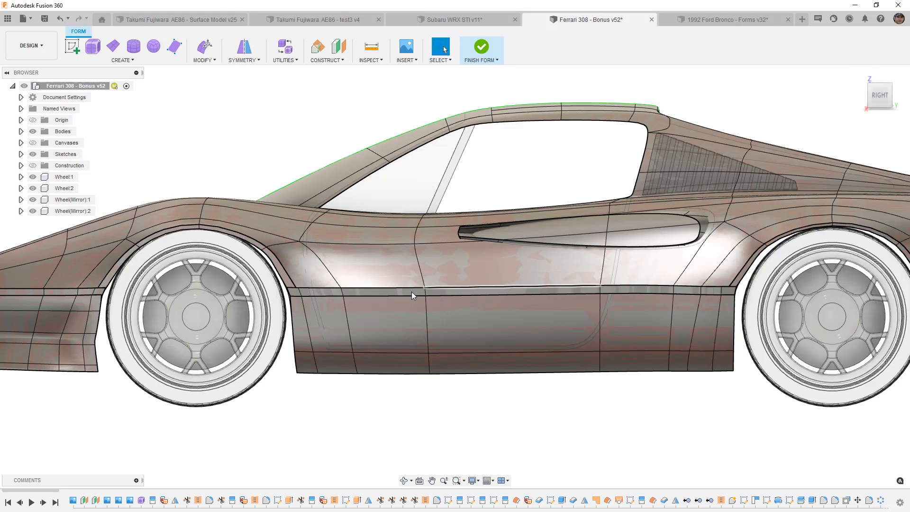
click(365, 288)
shift+middle_drag(354, 293, 394, 301)
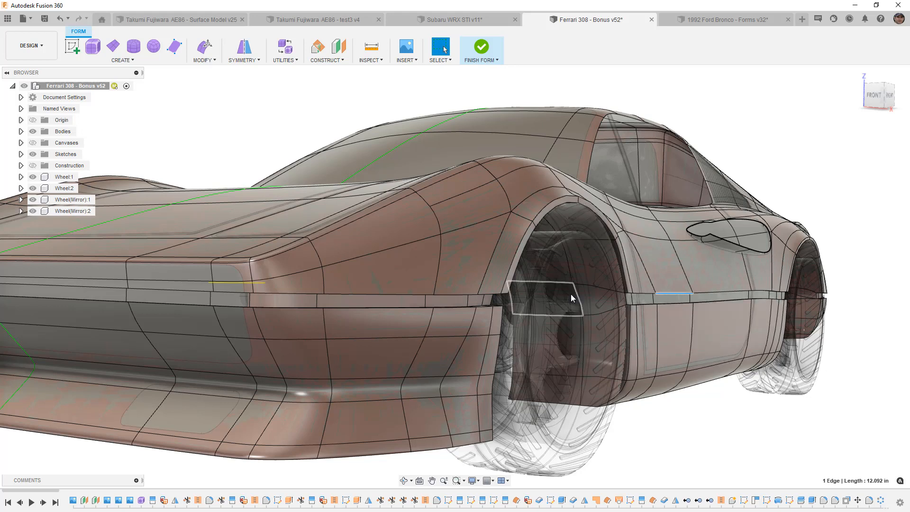
shift+middle_drag(703, 298, 665, 290)
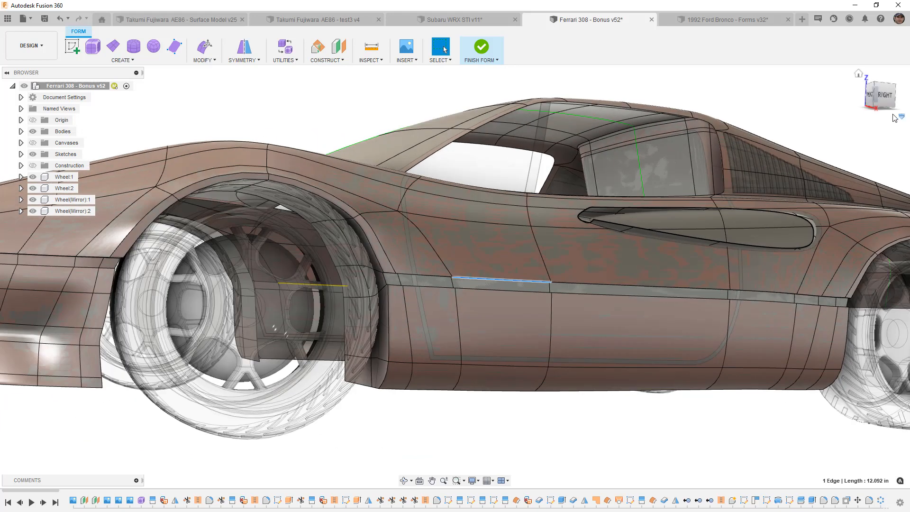
click(884, 97)
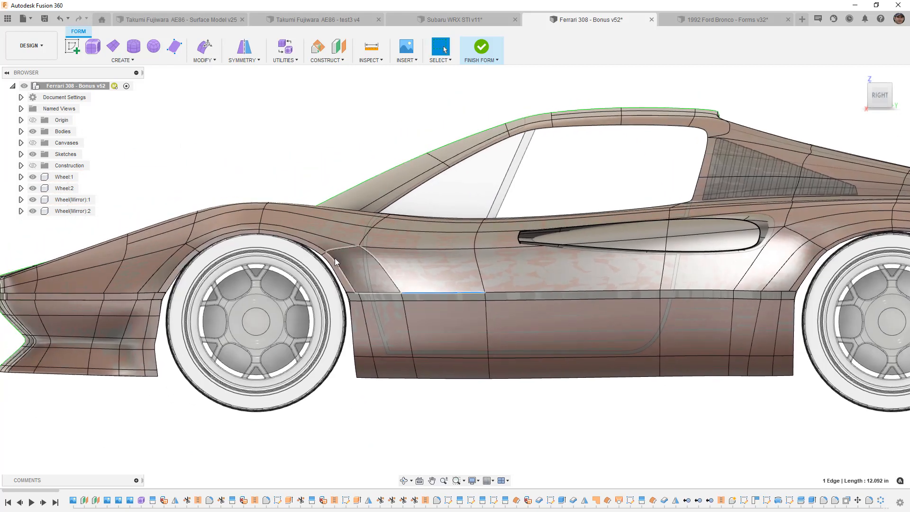
Step: Select the arch lip face behind the front wheel and compare the fender in box and control frame displays
scroll(331, 265, up, 3)
scroll(311, 262, up, 3)
click(360, 257)
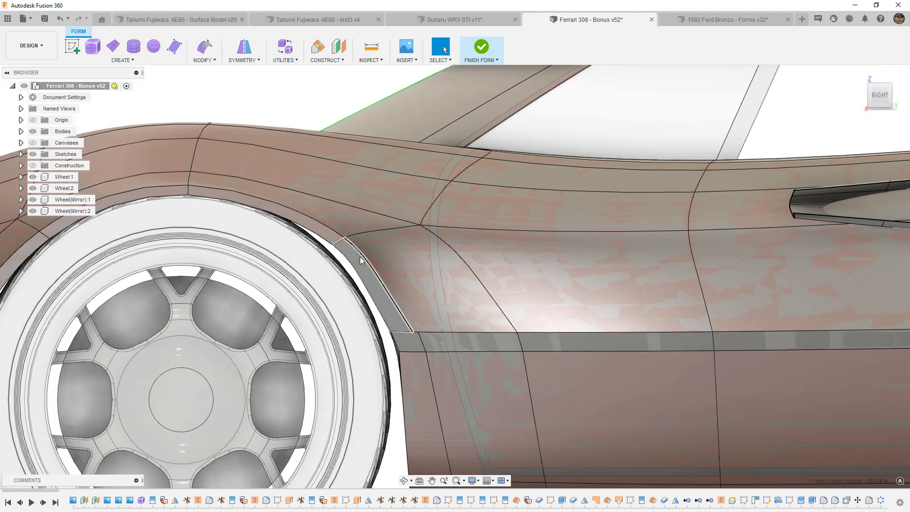
key(alt+1)
scroll(288, 266, down, 5)
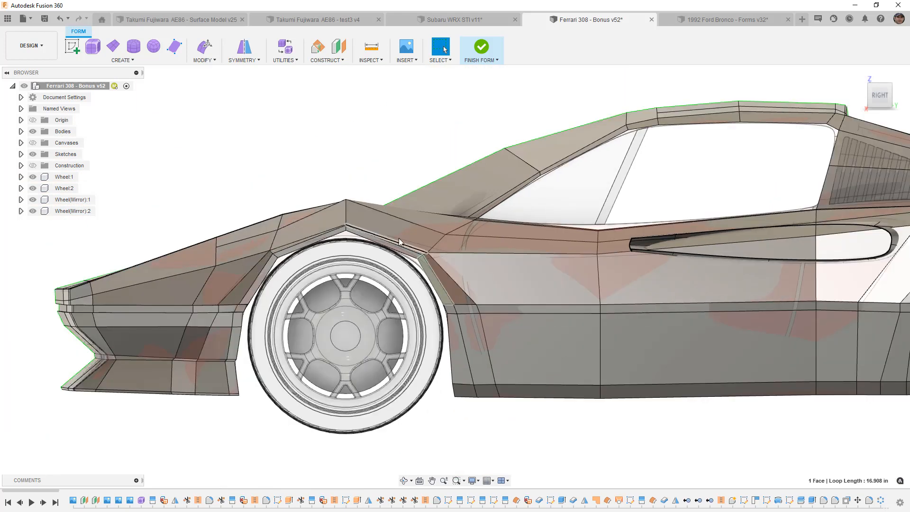
key(alt+3)
scroll(346, 223, up, 5)
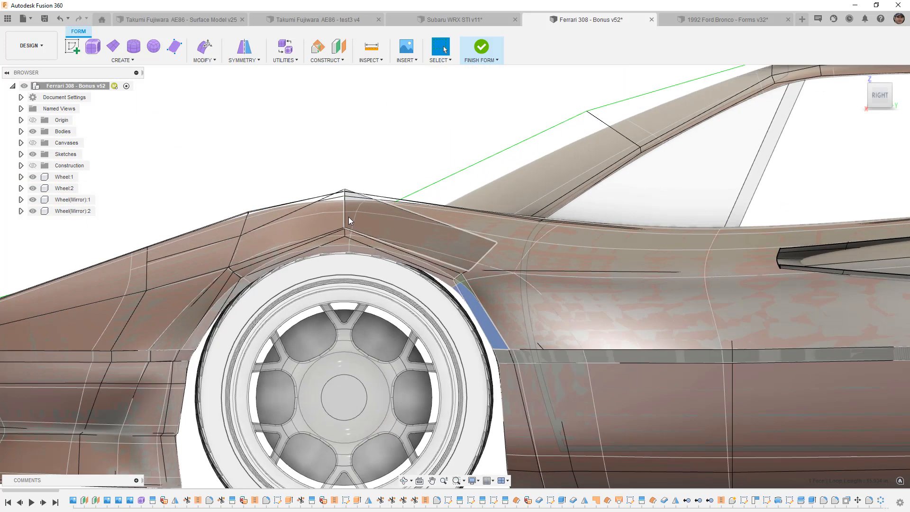
Step: Compare the control frame vertex above the front fender with its matching surface point and return to smooth display
click(342, 171)
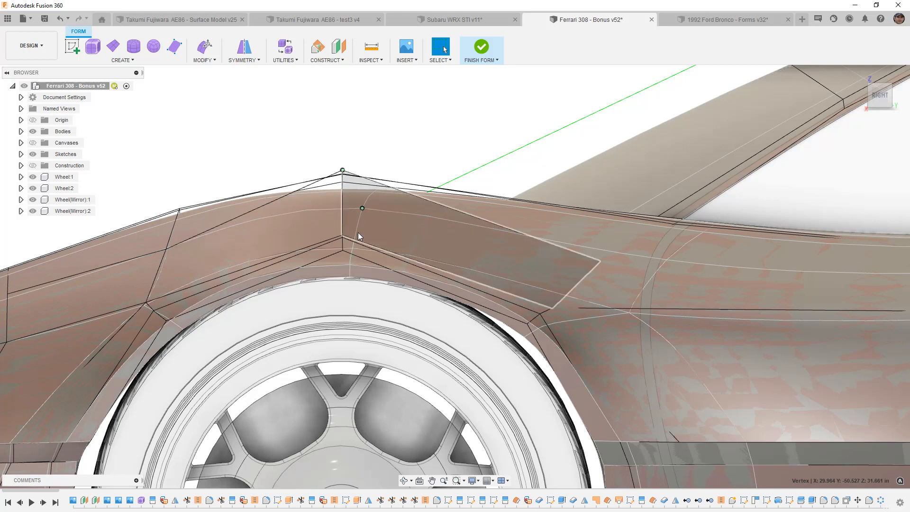
click(362, 207)
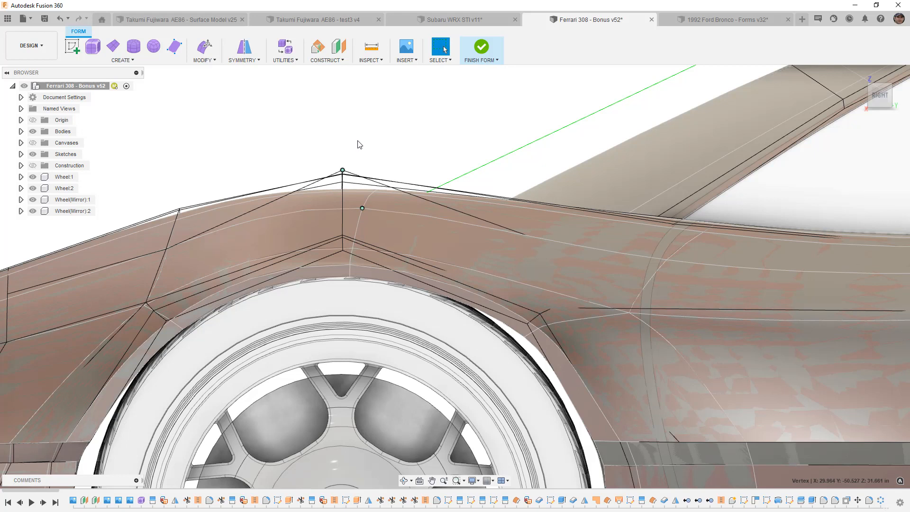
scroll(338, 185, down, 2)
click(316, 209)
key(alt+3)
click(268, 160)
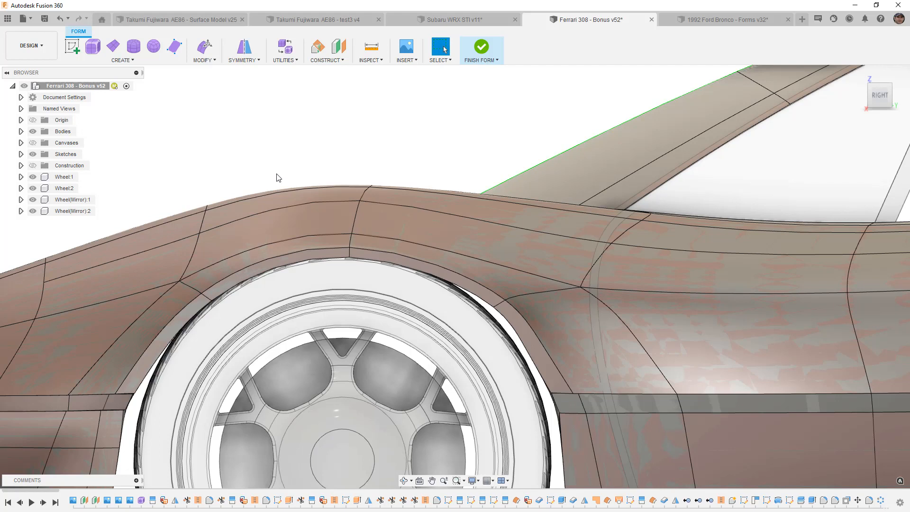
Step: Examine where the two lip faces meet behind the front wheel, comparing their box and smooth displays
click(499, 303)
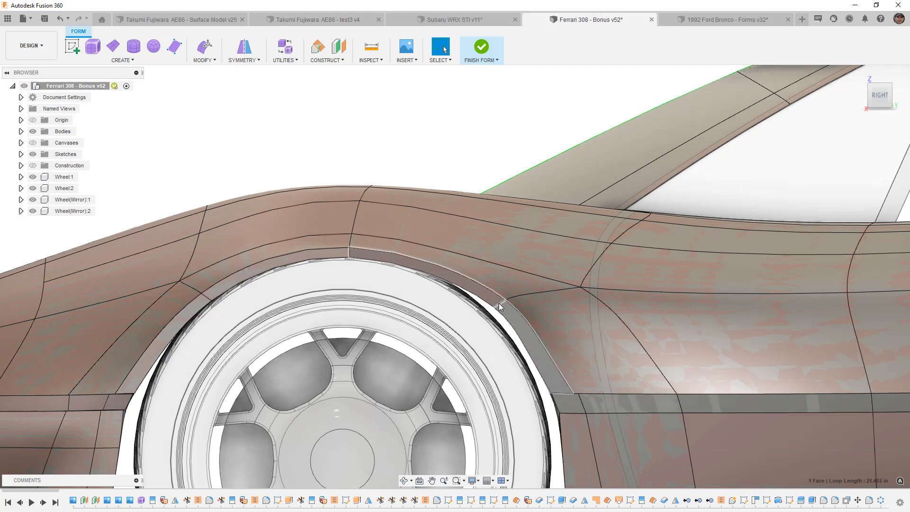
click(504, 300)
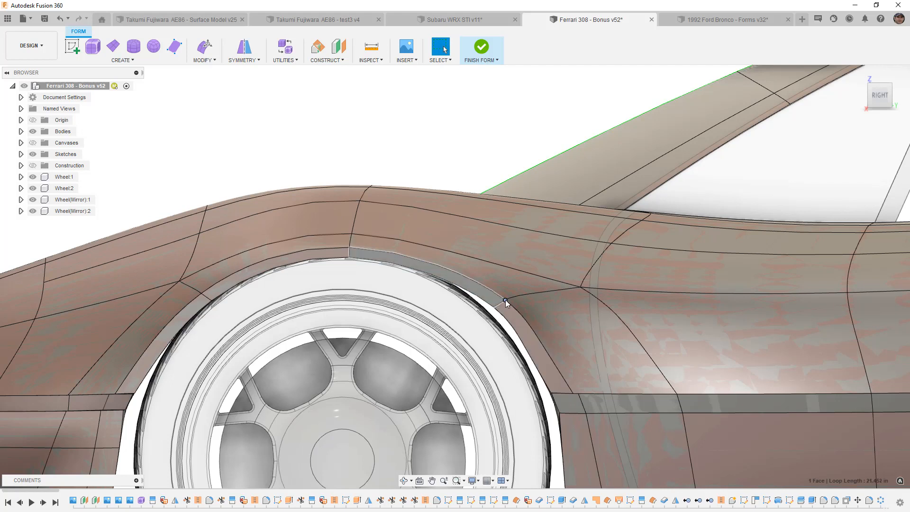
key(alt+1)
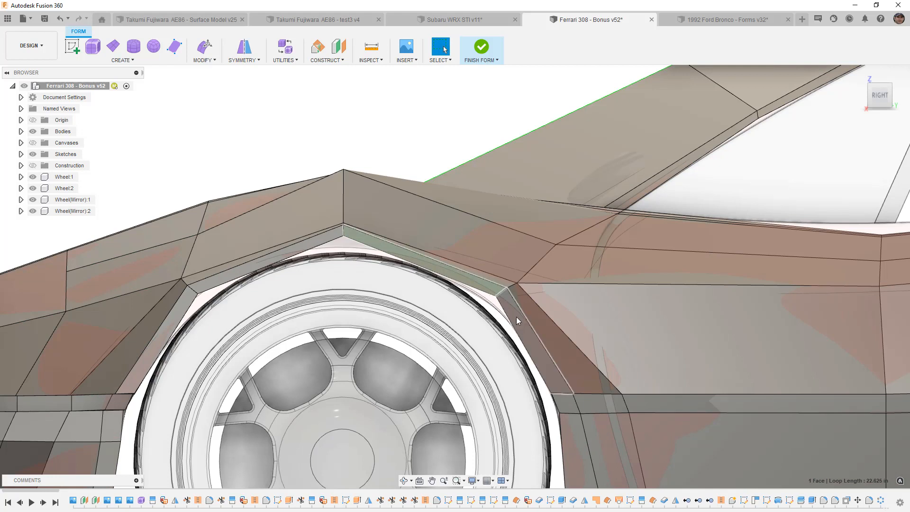
key(alt+3)
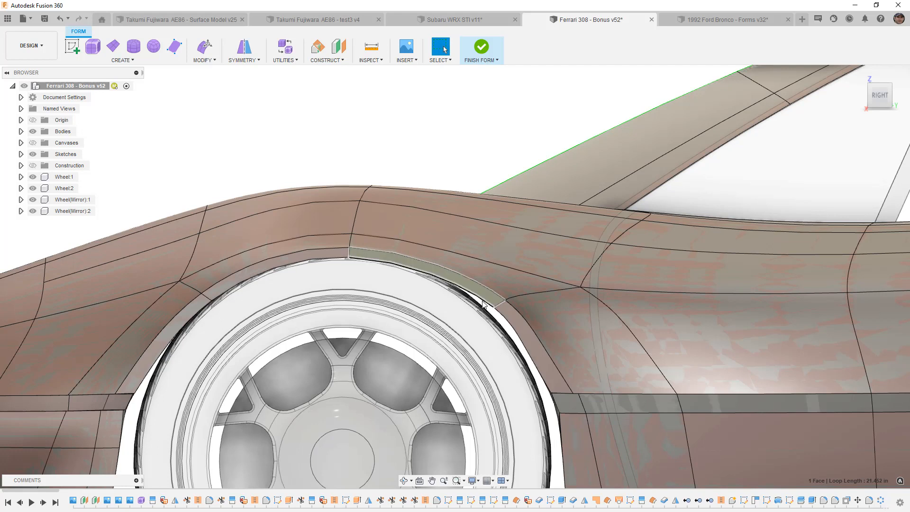
Step: Try to shift the six edges at the wheel-arch lip joint behind the front wheel with Edit Form
drag(477, 276, 530, 335)
click(204, 46)
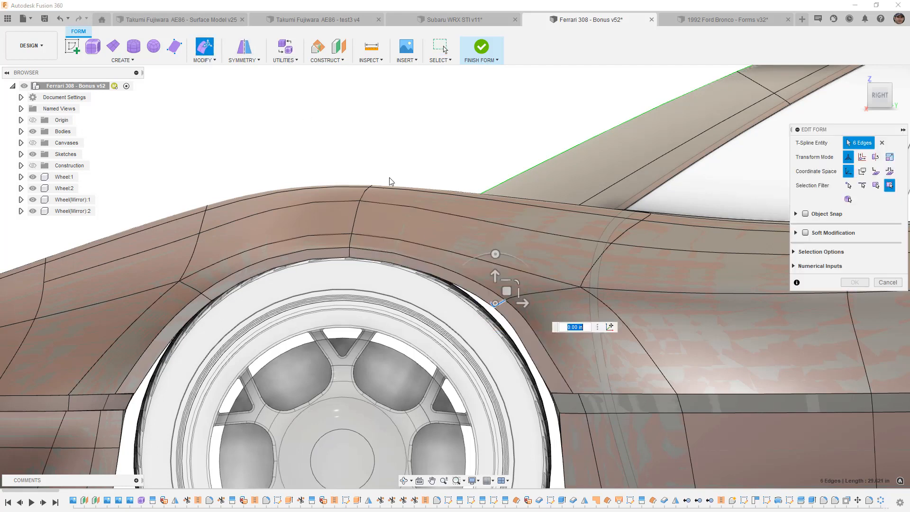
drag(510, 297, 502, 297)
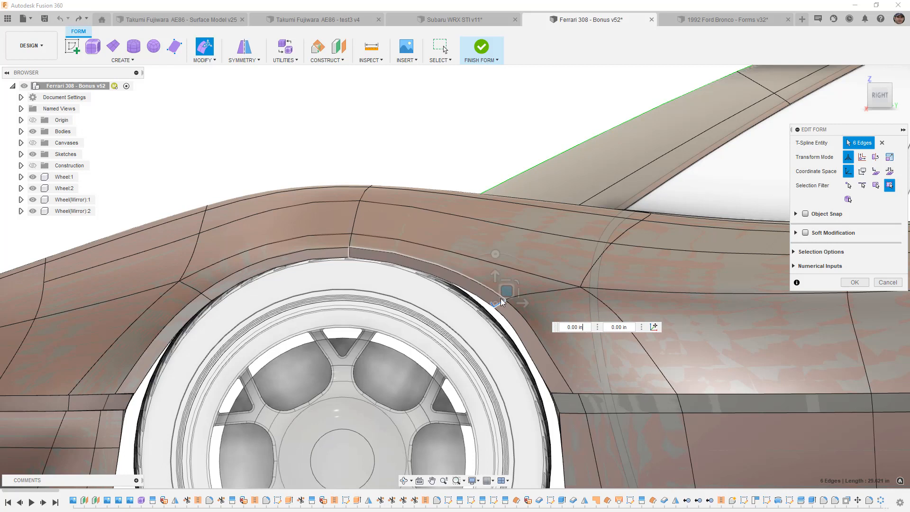
click(853, 283)
scroll(466, 305, down, 2)
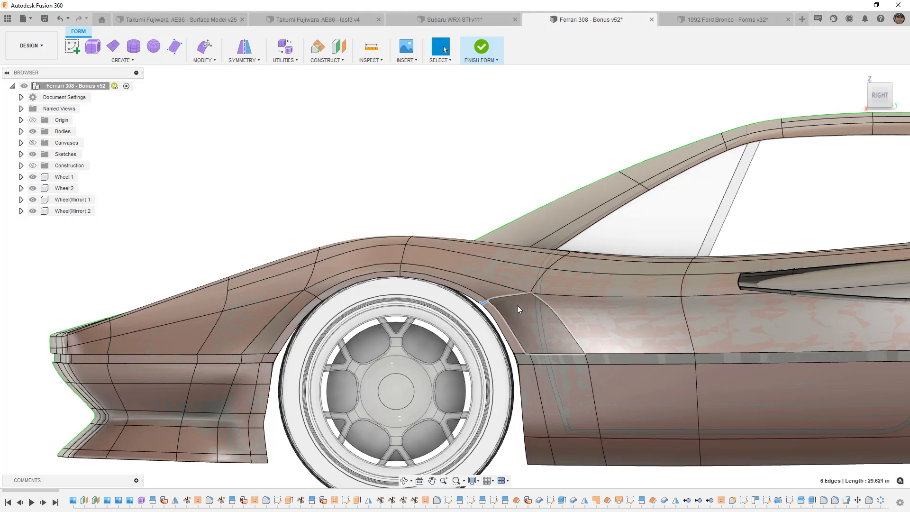
Step: Review the form modification commands, including Freeze and UnFreeze, and clear the wheel-arch edge selection
click(208, 60)
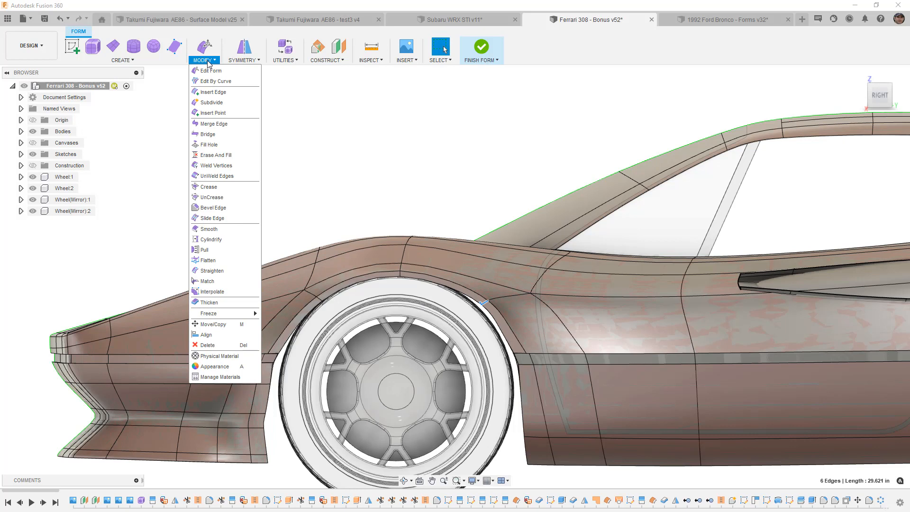
mouse_move(249, 316)
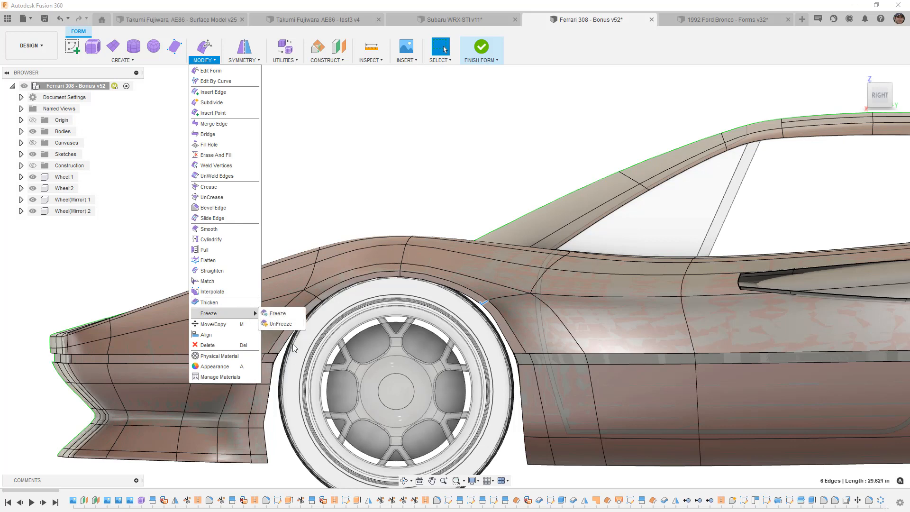
scroll(388, 281, up, 2)
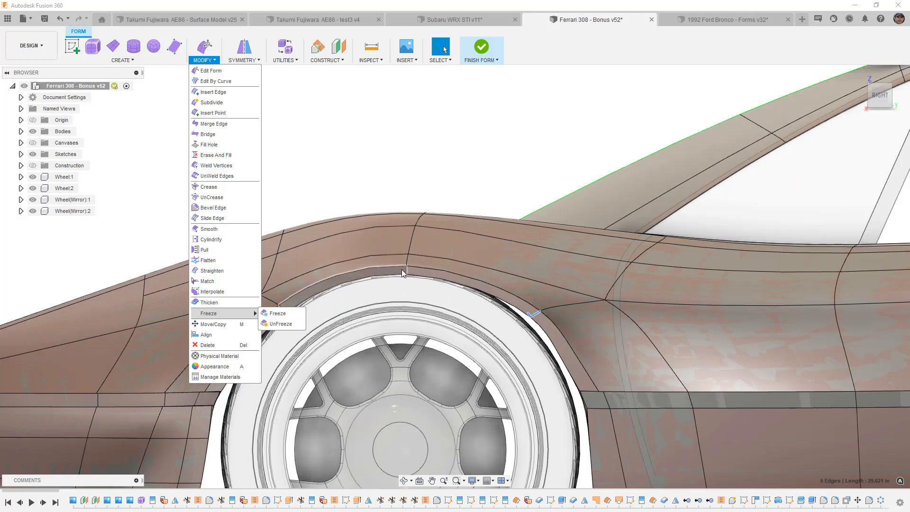
click(384, 130)
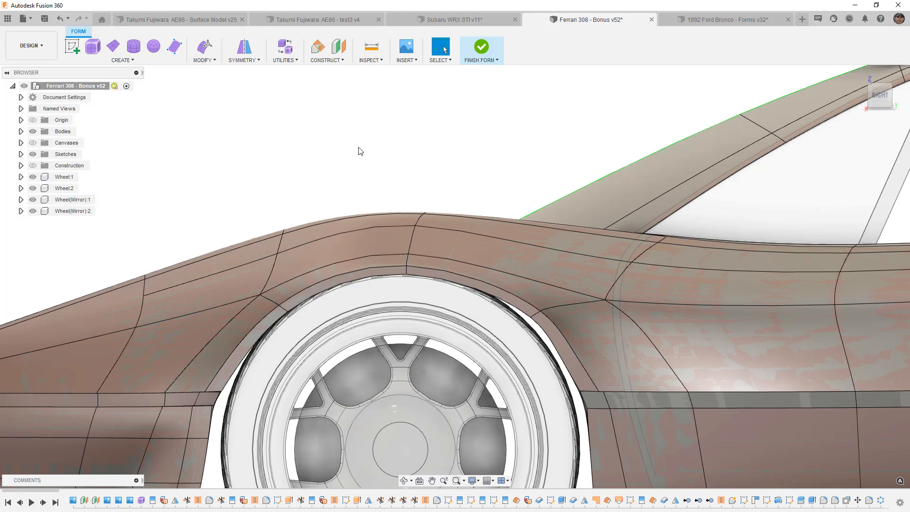
scroll(361, 166, down, 2)
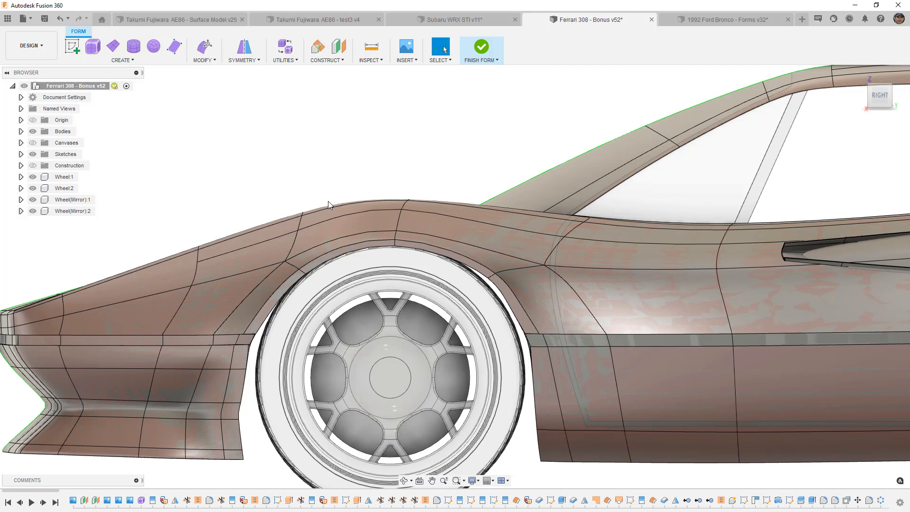
scroll(229, 216, down, 2)
scroll(235, 219, down, 1)
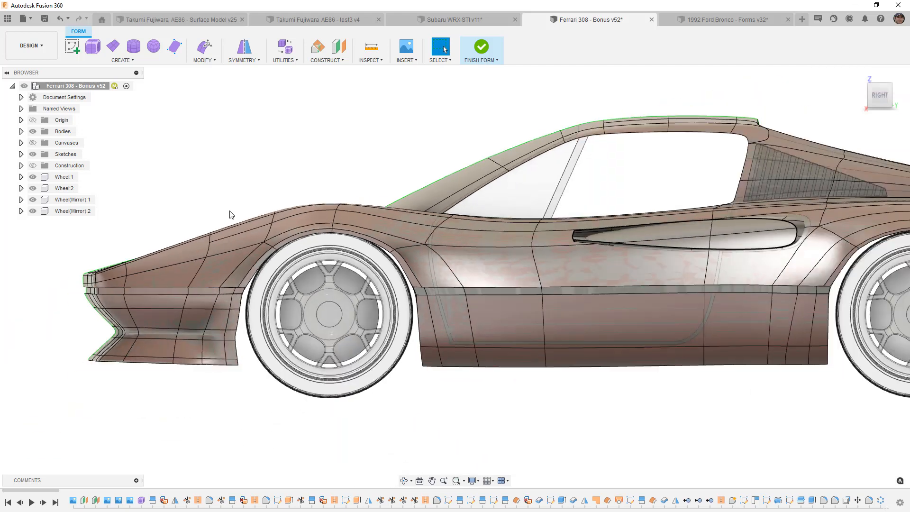
scroll(241, 219, down, 1)
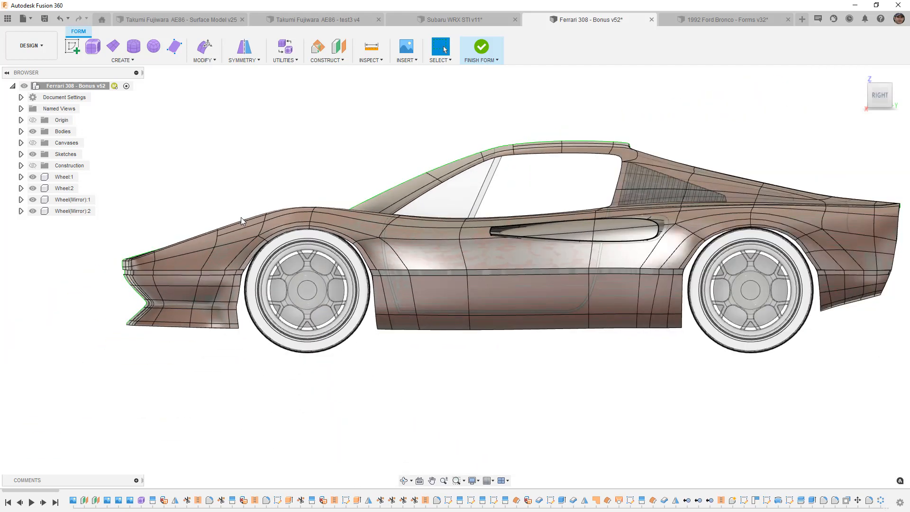
scroll(241, 220, down, 1)
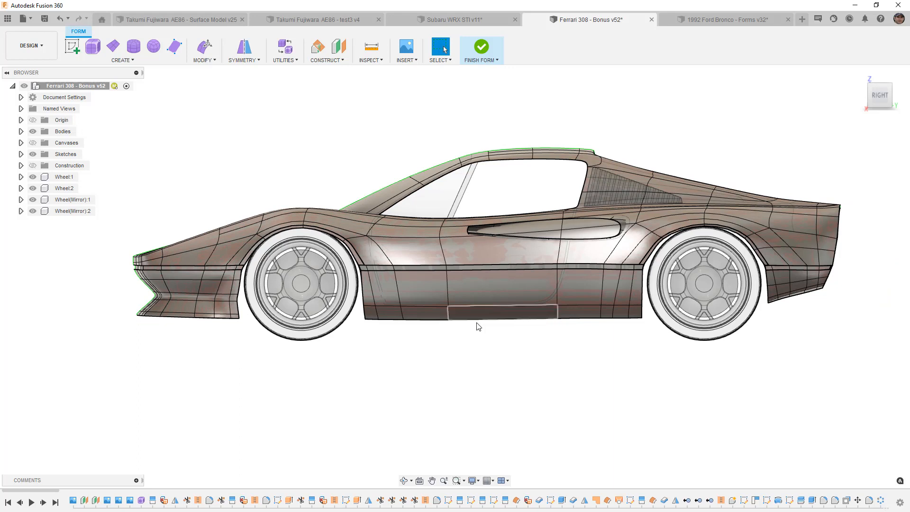
middle_drag(482, 341, 449, 346)
scroll(441, 347, down, 1)
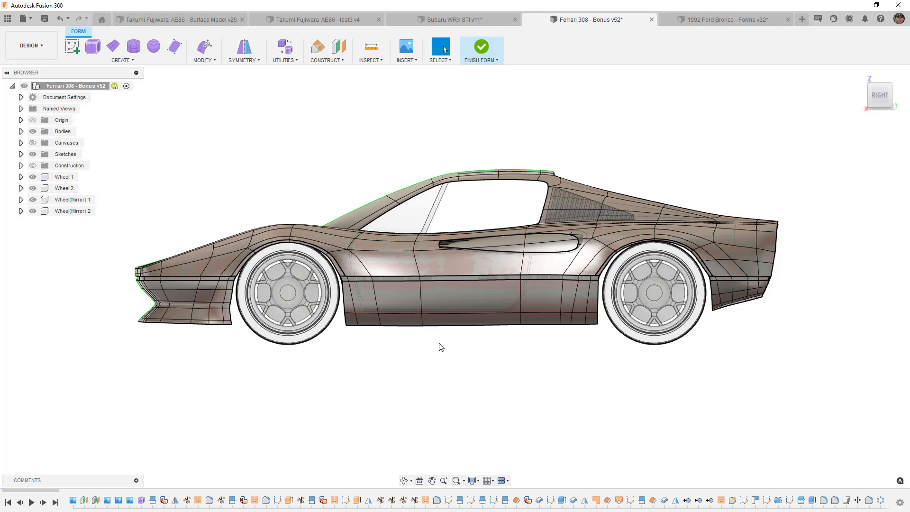
scroll(441, 346, down, 1)
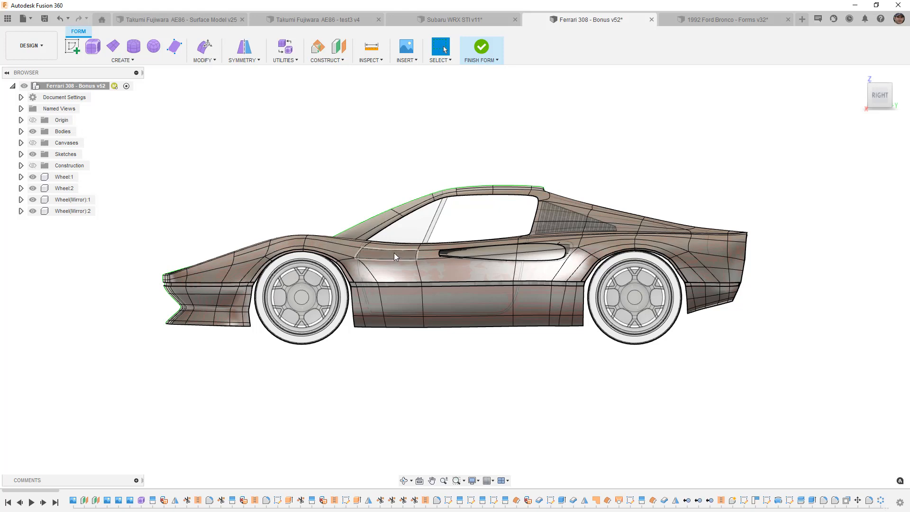
Step: Select the narrow face on the rear shoulder behind the side louvres and compare the surrounding creases in box and smooth displays
shift+middle_drag(393, 253, 464, 270)
scroll(578, 217, up, 10)
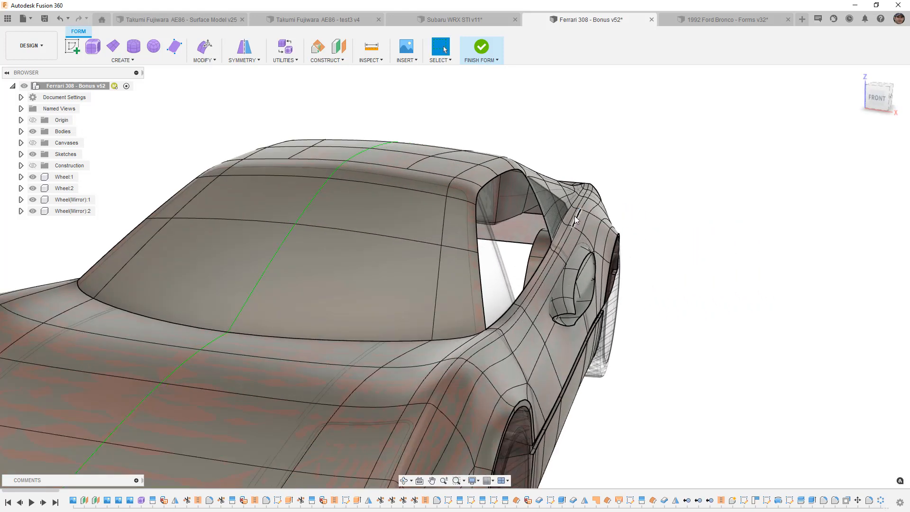
scroll(568, 209, up, 5)
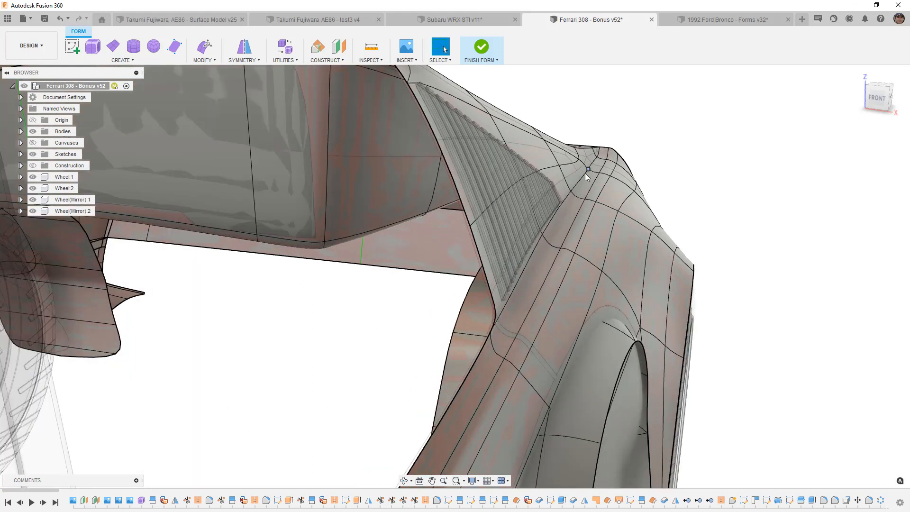
click(581, 187)
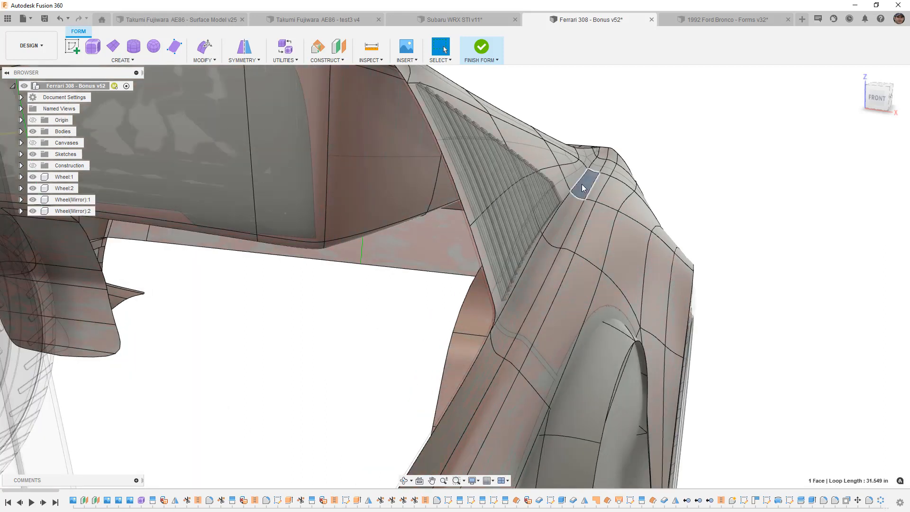
key(alt+1)
scroll(582, 198, up, 5)
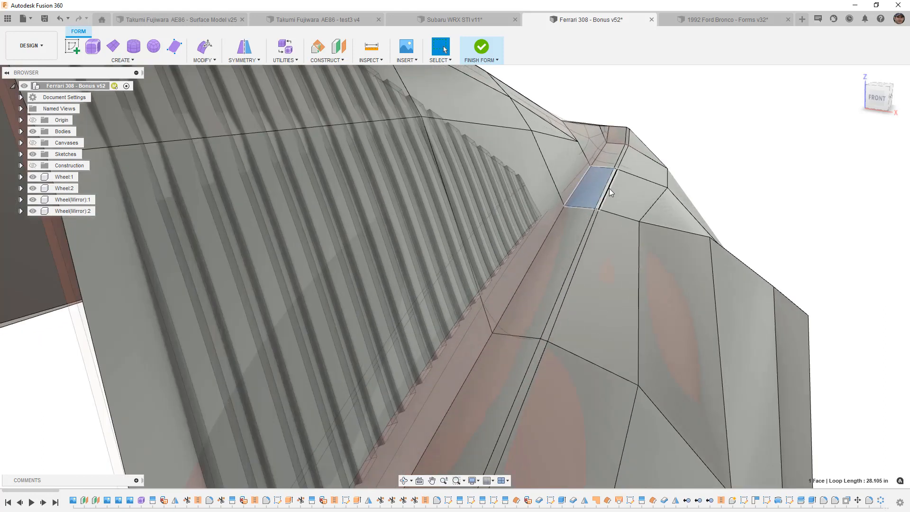
shift+middle_drag(598, 182, 505, 202)
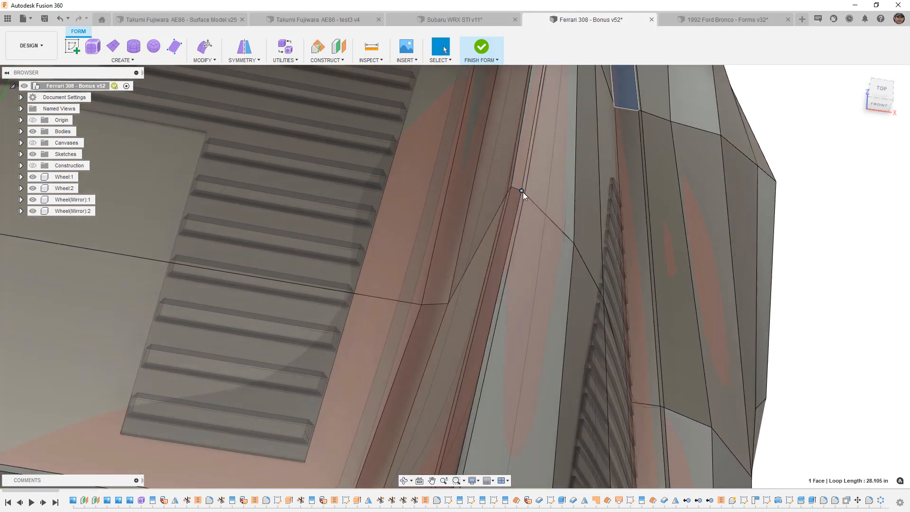
key(alt+3)
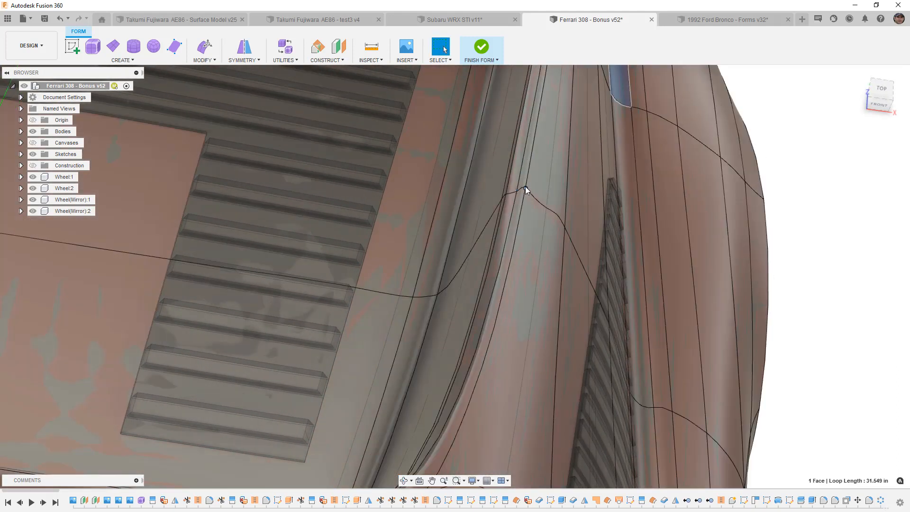
shift+middle_drag(519, 196, 318, 267)
scroll(252, 283, down, 5)
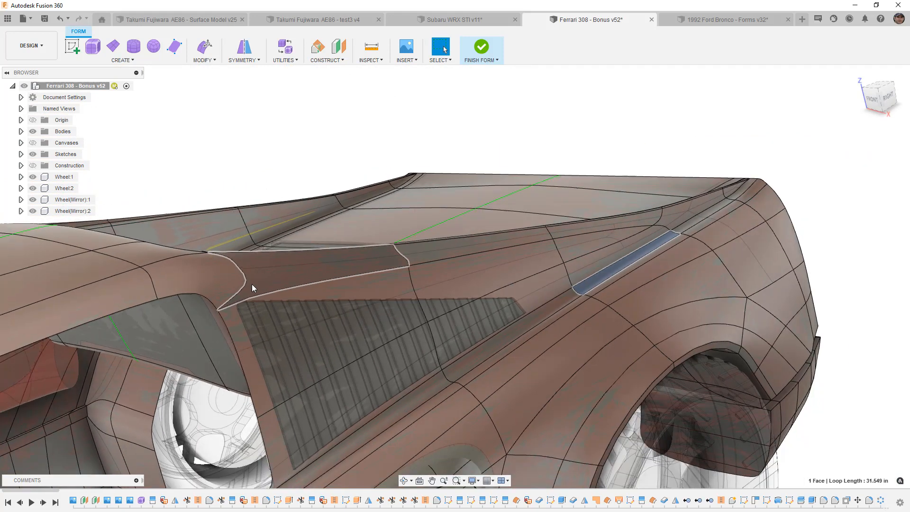
Step: From the right side view, select the edge below the side louvres and inspect the window's lower rear corner in box display
click(889, 98)
middle_drag(439, 377, 479, 177)
scroll(465, 220, down, 1)
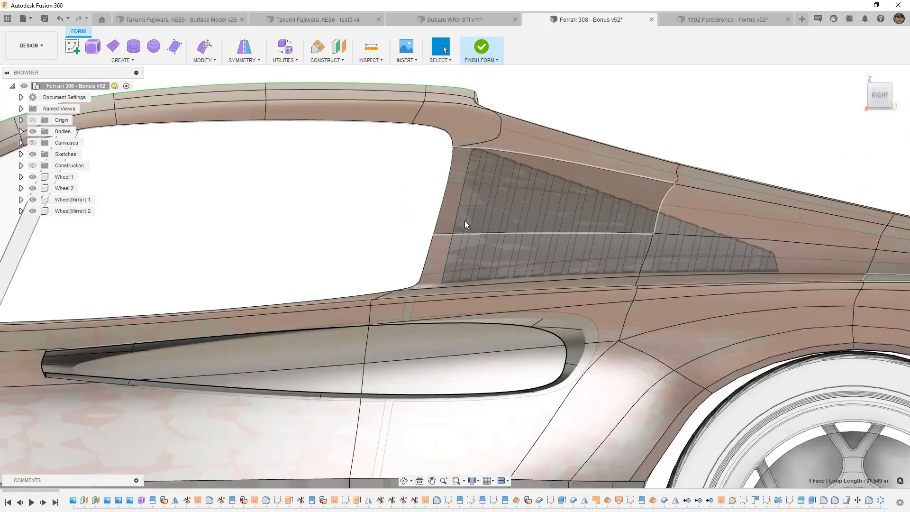
click(421, 304)
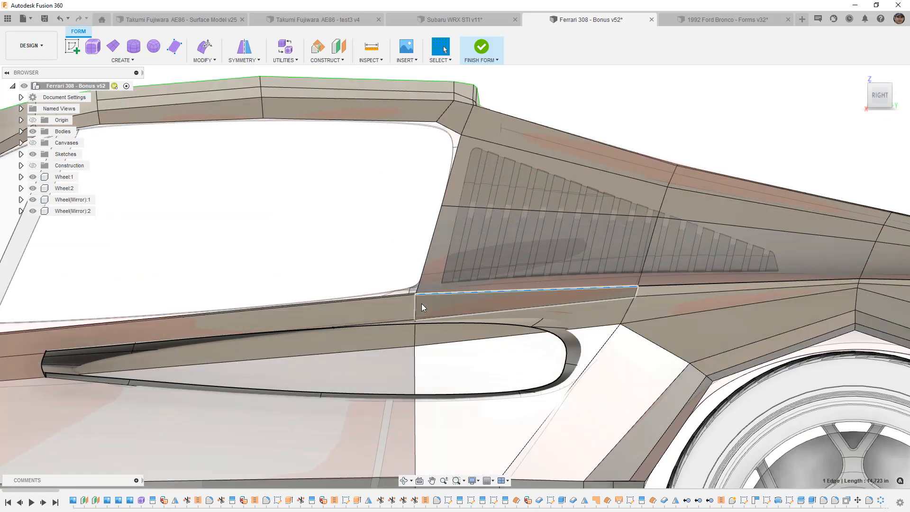
scroll(415, 304, up, 2)
scroll(415, 306, up, 1)
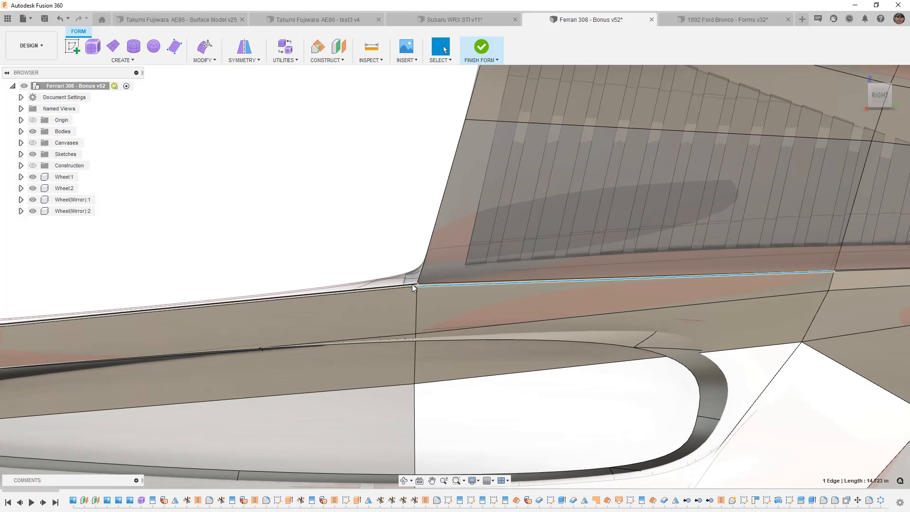
scroll(414, 285, down, 3)
scroll(436, 228, up, 2)
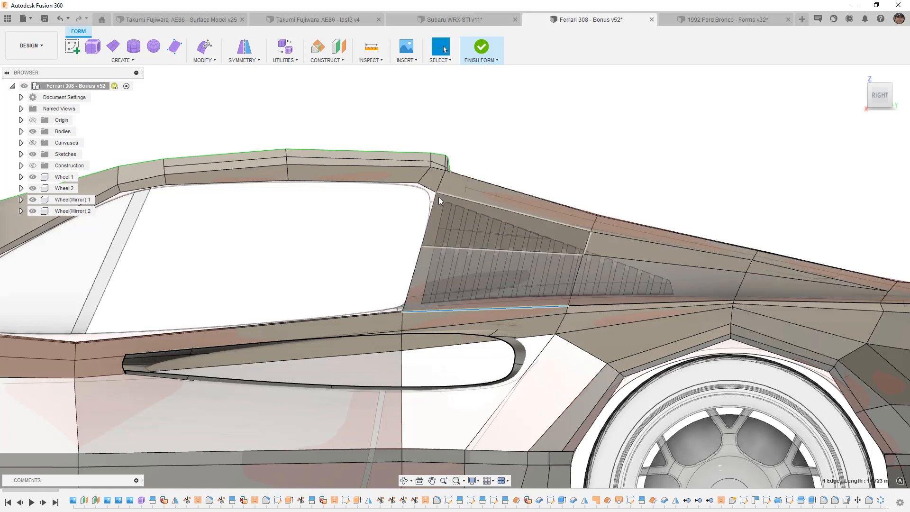
Step: Examine the face layout along the door, window opening and side intake in box display from a raised side angle
scroll(438, 197, down, 3)
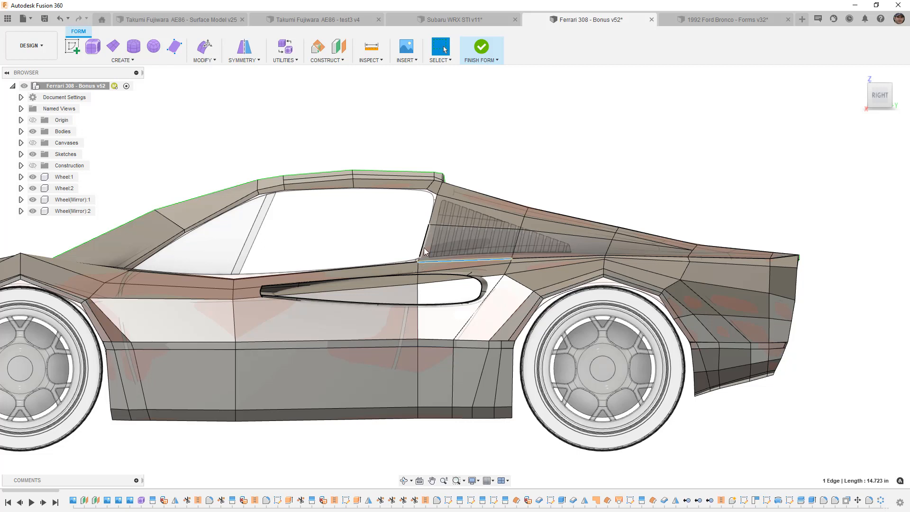
shift+middle_drag(357, 242, 179, 246)
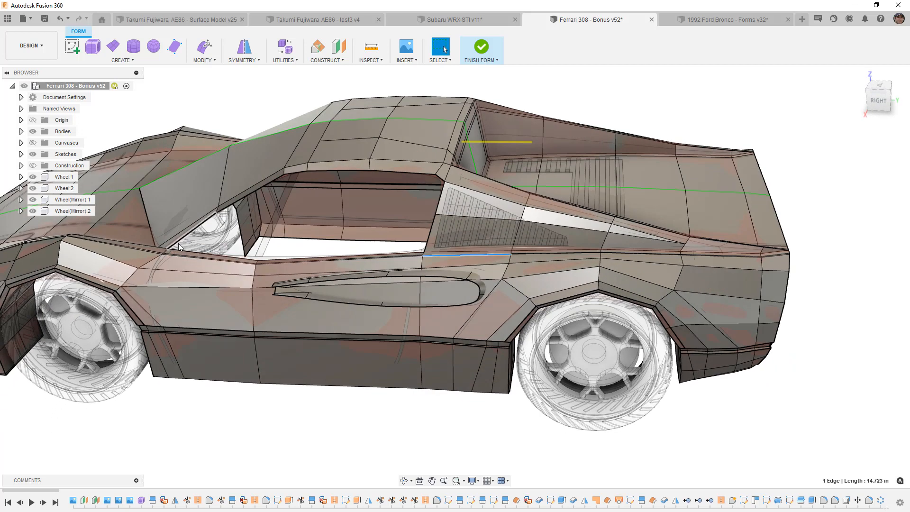
scroll(176, 247, up, 3)
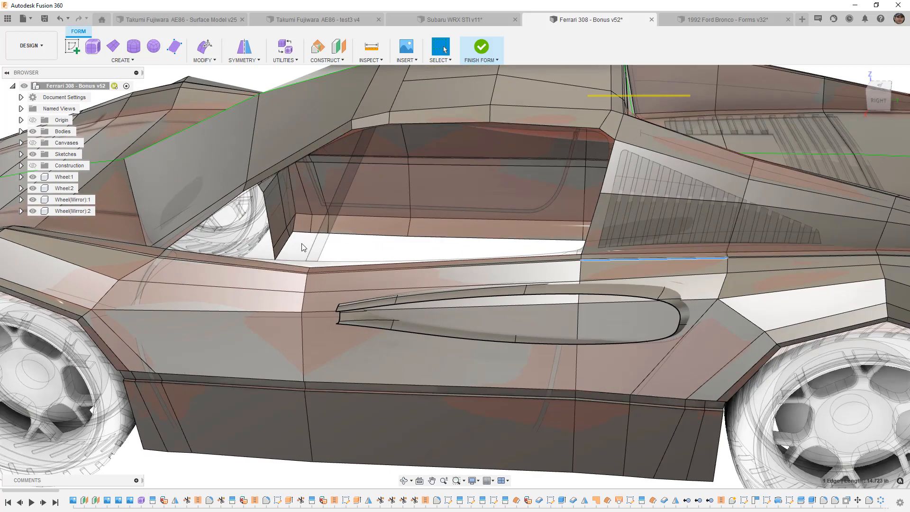
scroll(300, 246, down, 4)
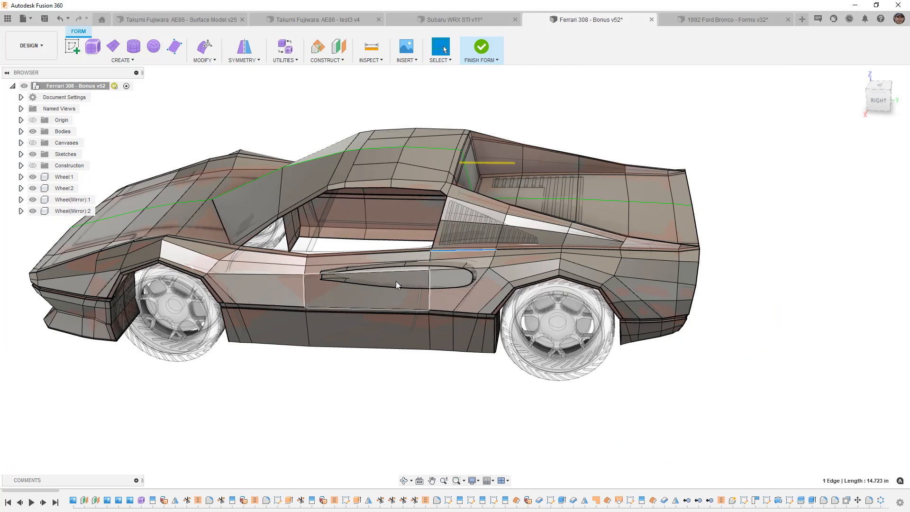
scroll(329, 277, up, 2)
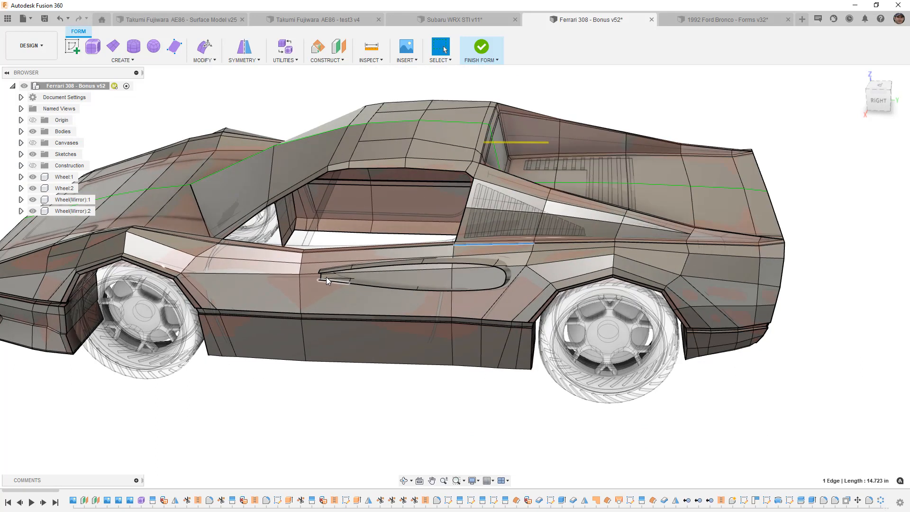
Step: Finish the form and inspect the door seam running through the side intake on the solid body
click(483, 62)
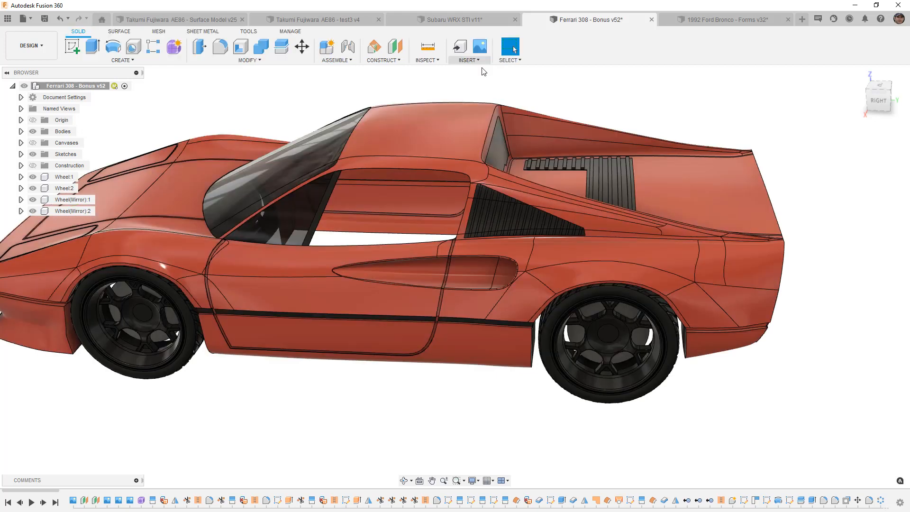
shift+middle_drag(393, 284, 403, 275)
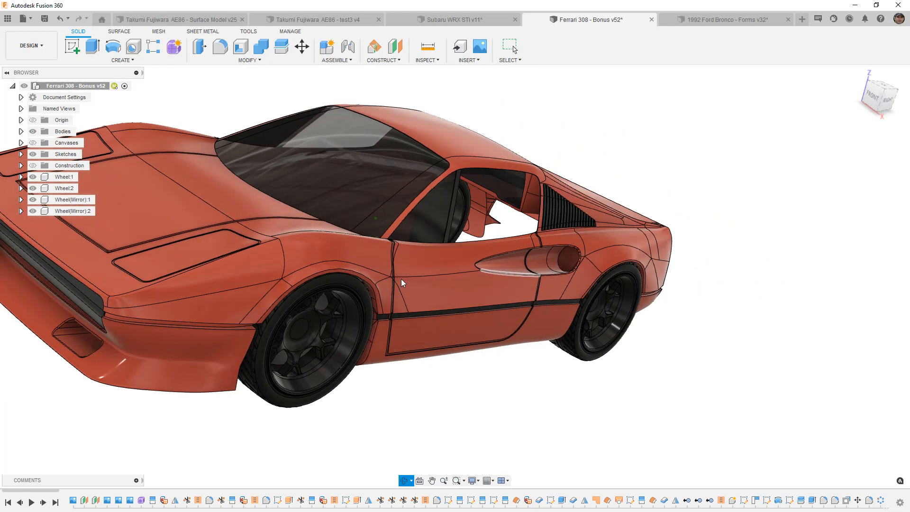
scroll(522, 265, up, 4)
scroll(429, 280, up, 2)
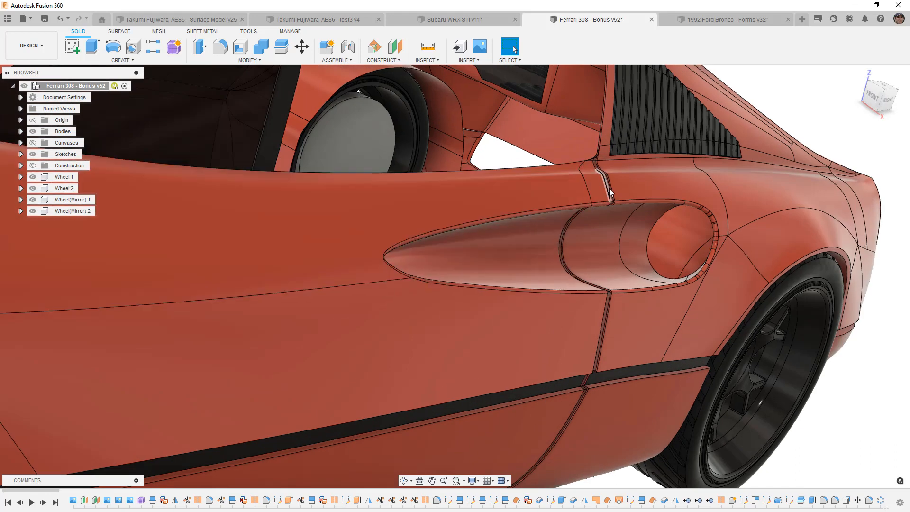
scroll(510, 320, down, 5)
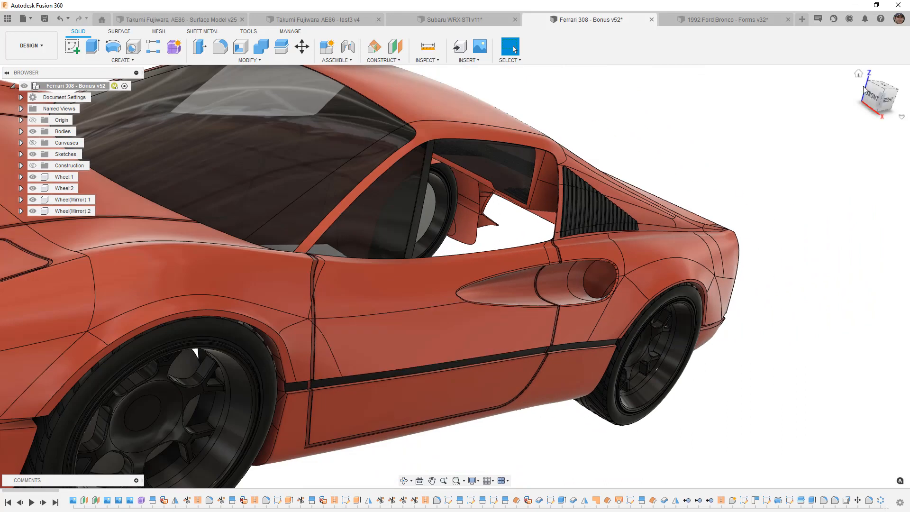
Step: Examine the finished Ferrari body from the right side and from a front three-quarter angle
click(886, 100)
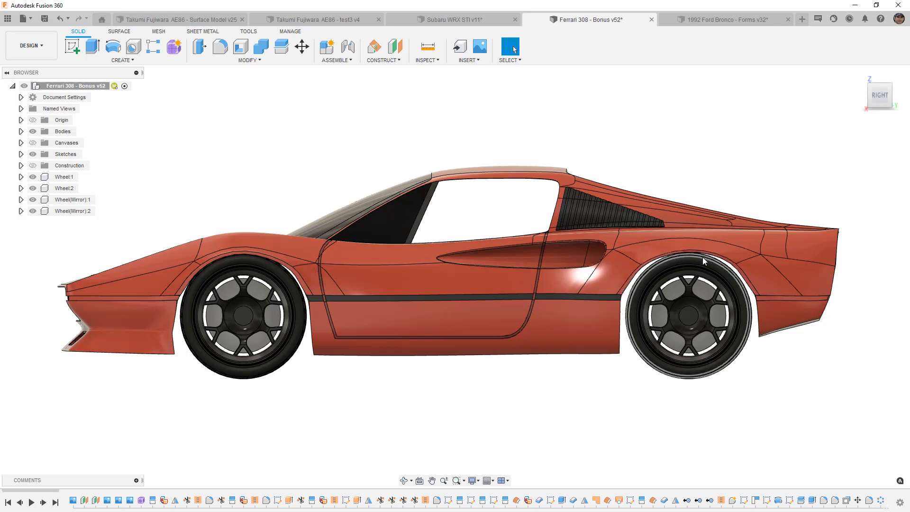
scroll(739, 275, up, 3)
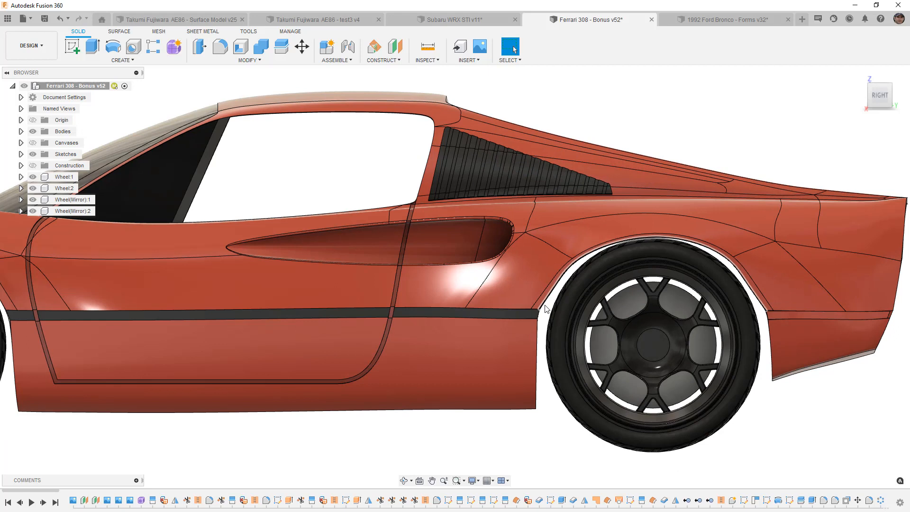
scroll(751, 276, down, 6)
shift+middle_drag(567, 329, 616, 331)
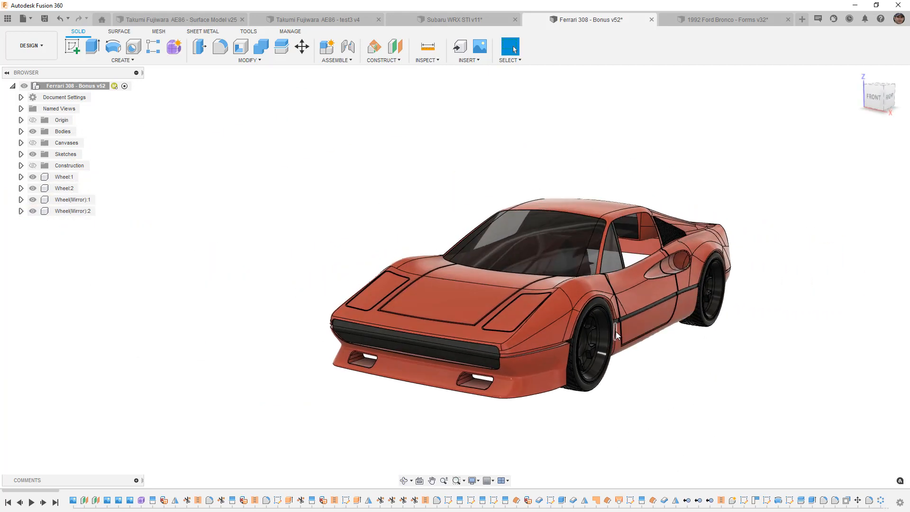
scroll(616, 331, up, 1)
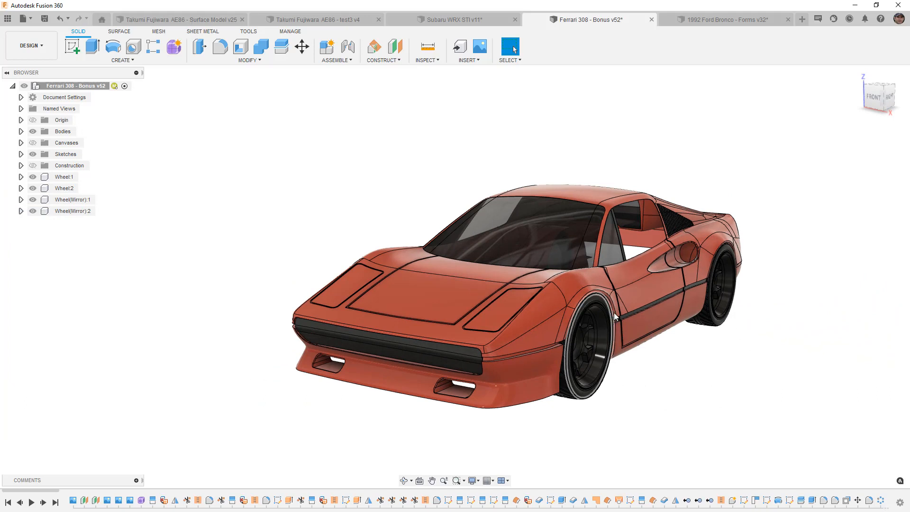
scroll(614, 311, up, 2)
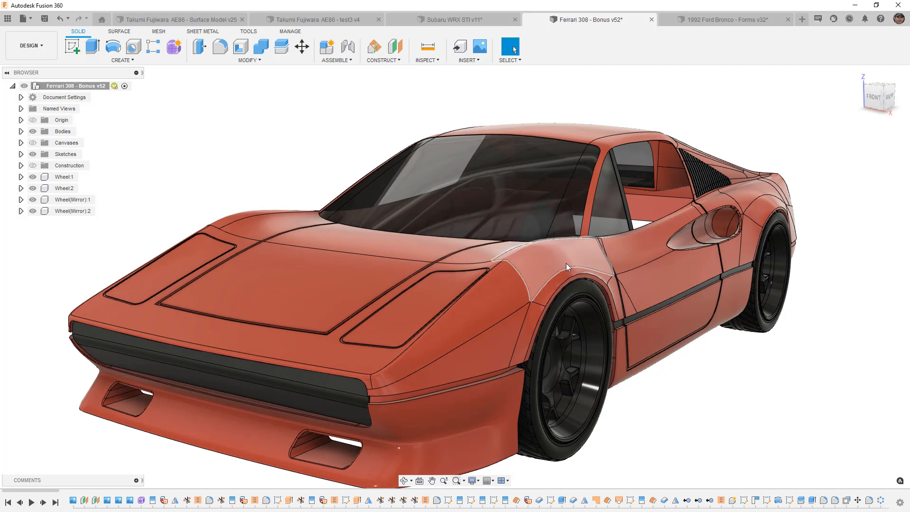
scroll(565, 263, down, 3)
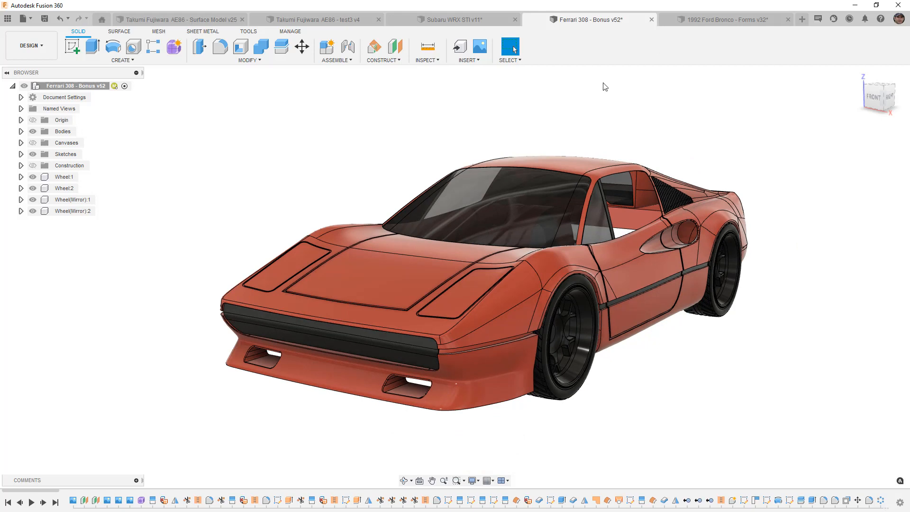
Step: Compare the Subaru's windshield face with the Ferrari's side intake face, ending in the Ferrari design with nothing selected
click(454, 20)
click(509, 199)
click(441, 164)
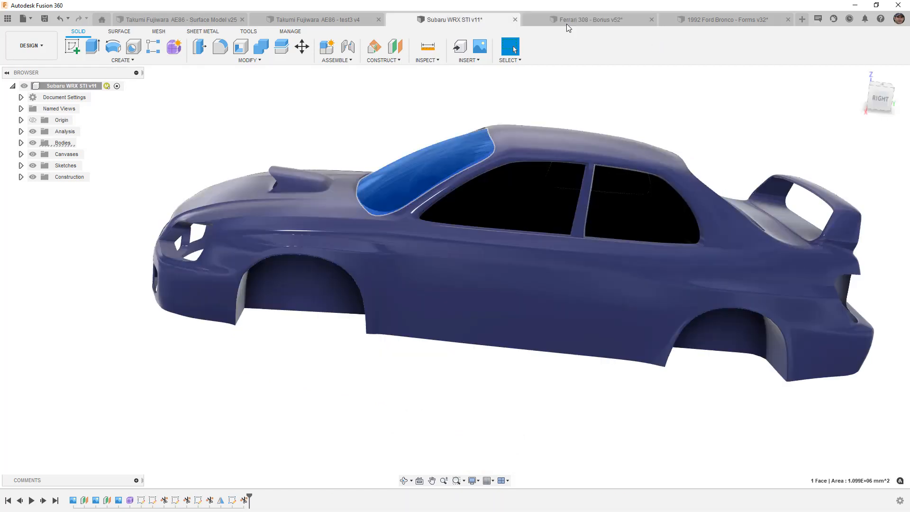
click(589, 20)
click(676, 237)
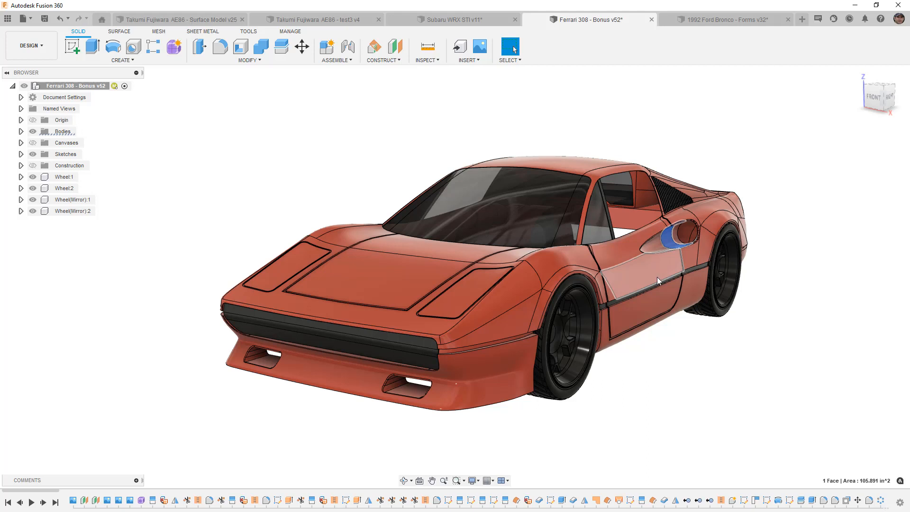
click(655, 382)
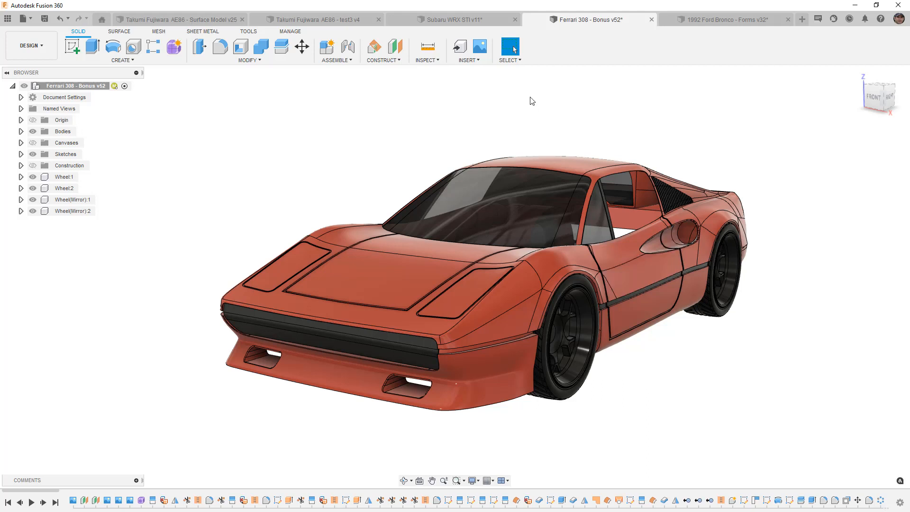
Step: Revisit the Subaru, Ferrari and Ford Bronco designs, and switch to the AE86 test3 v4 form design
click(484, 19)
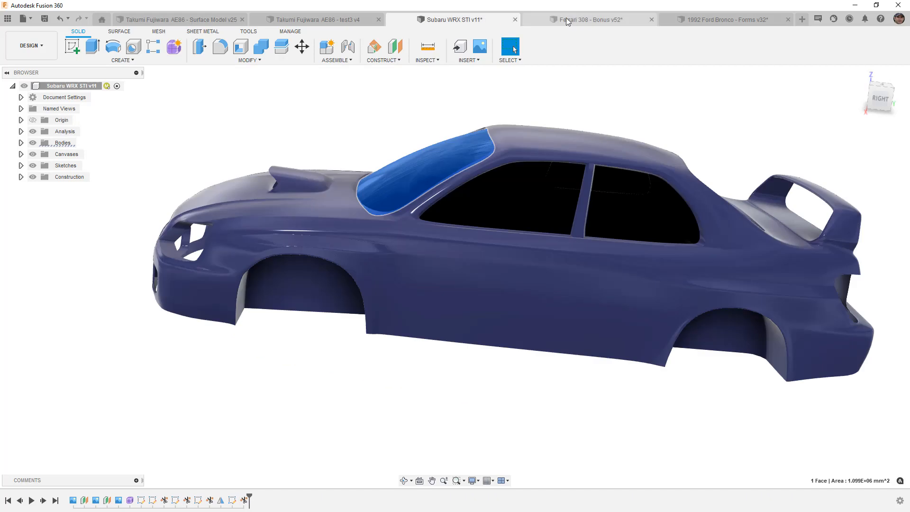
click(570, 21)
click(705, 24)
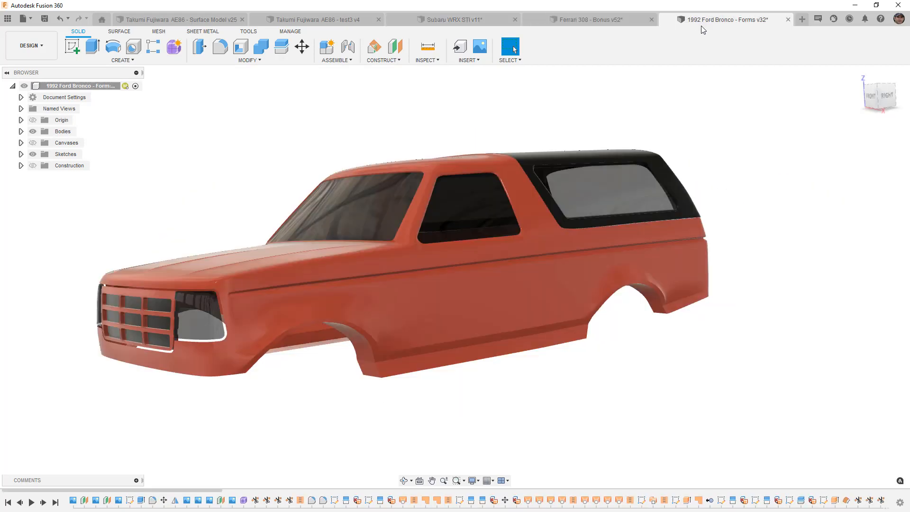
click(333, 21)
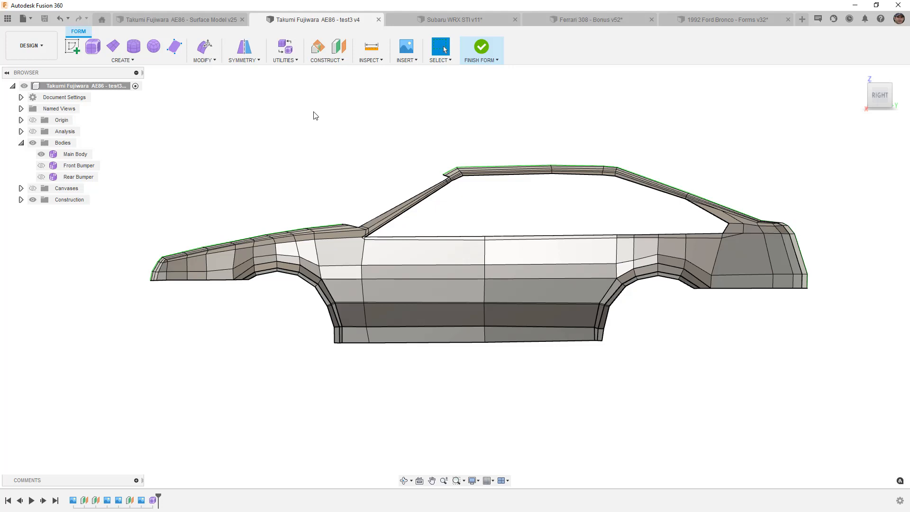
Step: Show the reference canvases behind the AE86 main body and review the available form modification commands
click(33, 189)
click(238, 257)
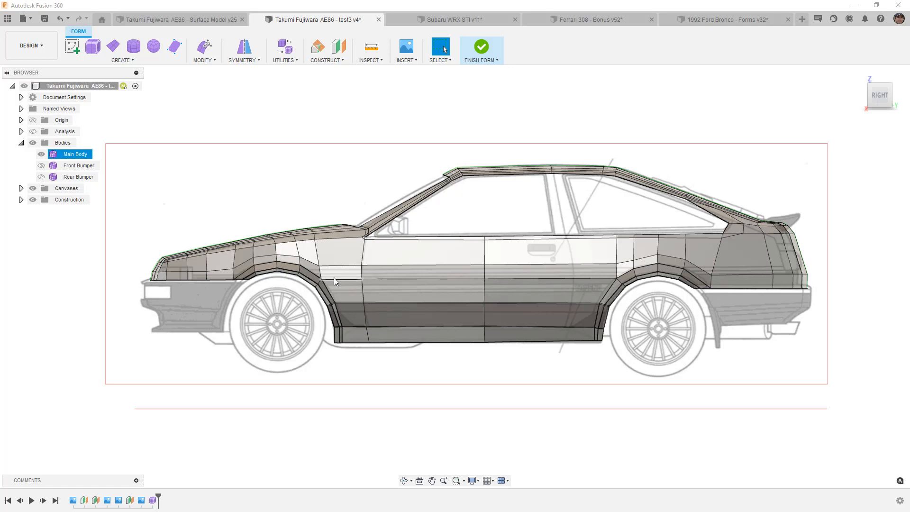
click(204, 60)
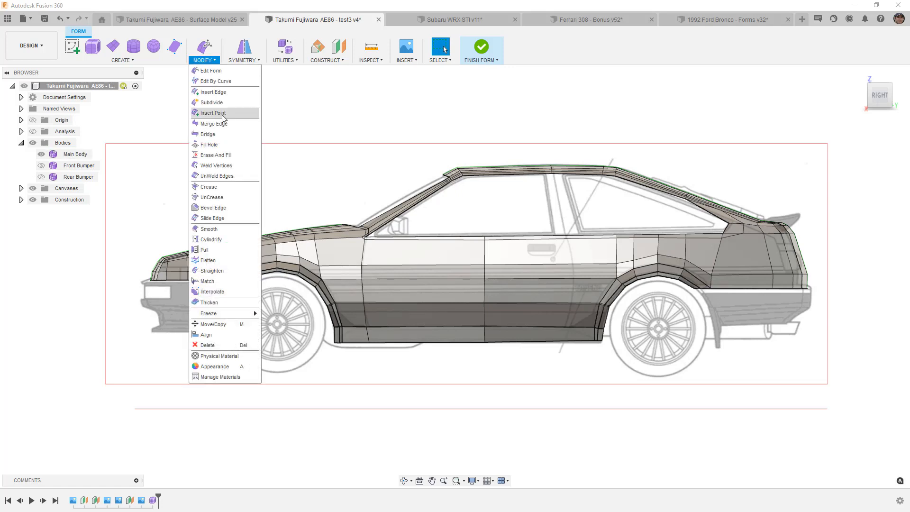
click(345, 152)
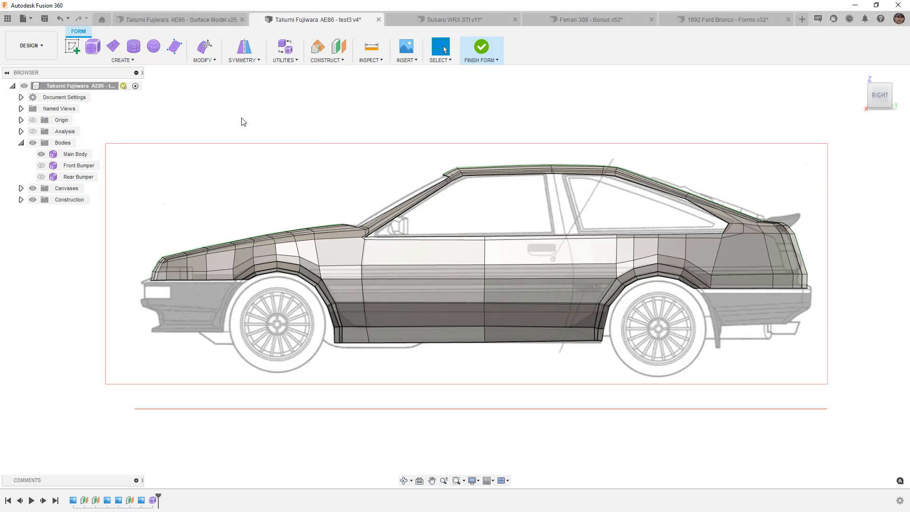
Step: Show the 78799a--scaled photo canvas, examine the real car's side and wheel arches, and hide that canvas again
click(21, 188)
click(41, 245)
middle_drag(370, 163, 209, 319)
drag(371, 235, 345, 245)
key(Escape)
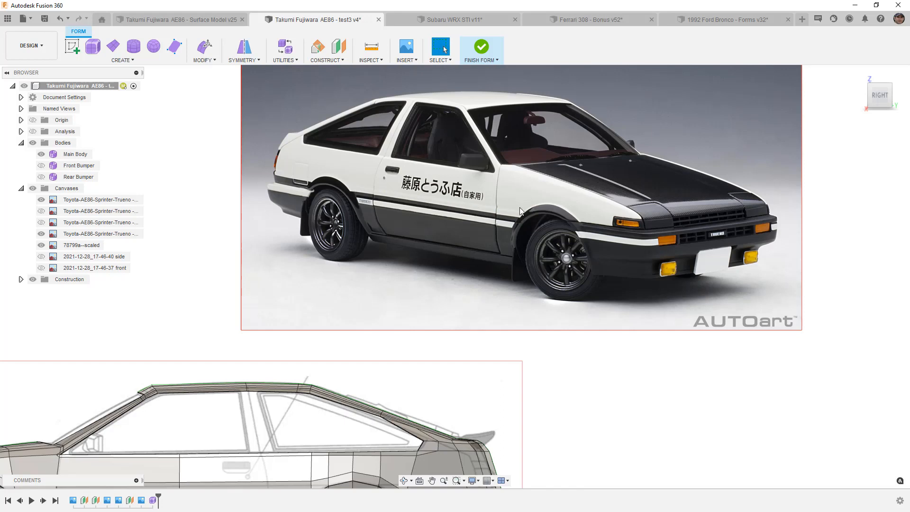
scroll(522, 215, down, 1)
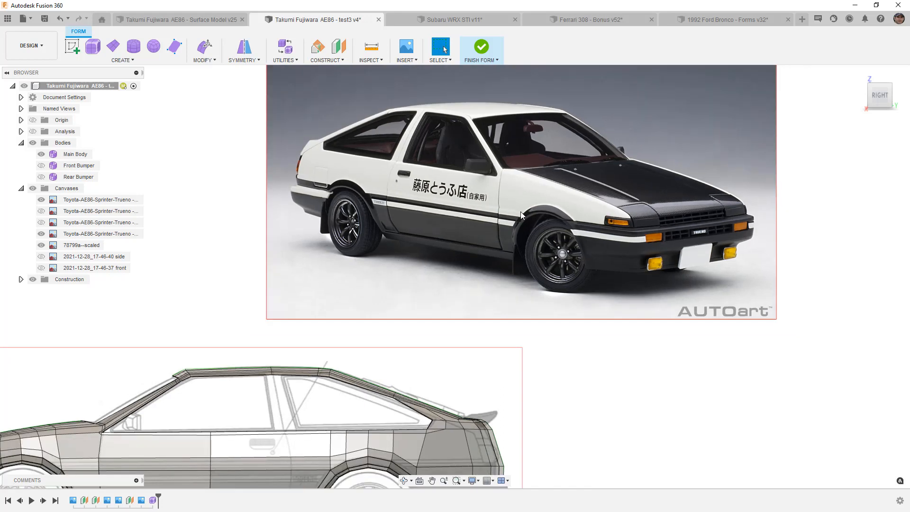
click(41, 245)
scroll(573, 235, down, 3)
middle_drag(378, 390, 440, 284)
scroll(441, 284, up, 3)
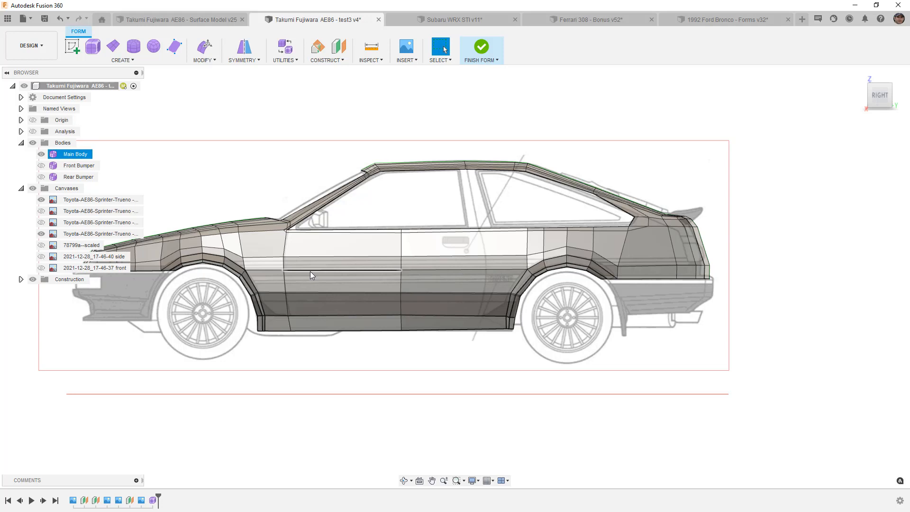
Step: Switch the main body to smooth display and hide all reference canvases
middle_drag(324, 273, 427, 264)
shift+middle_drag(373, 265, 414, 286)
click(484, 296)
key(alt+3)
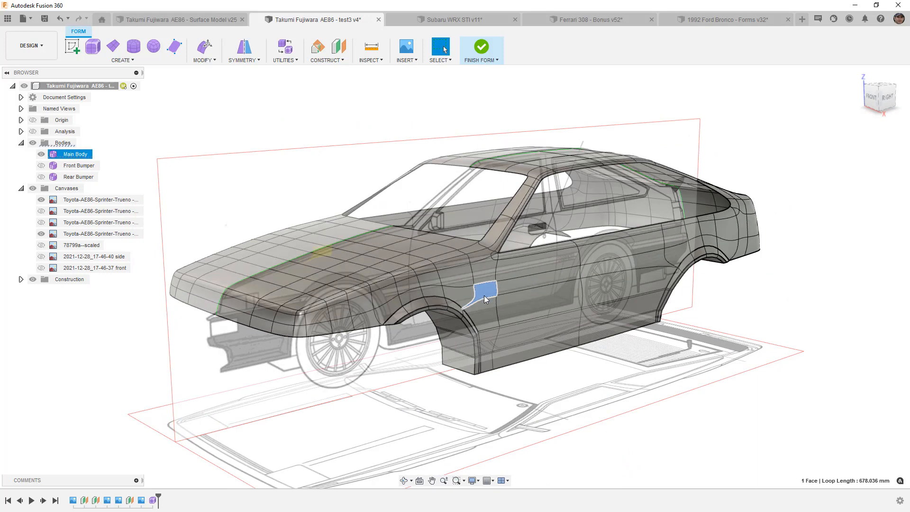
click(32, 188)
shift+middle_drag(540, 301, 569, 306)
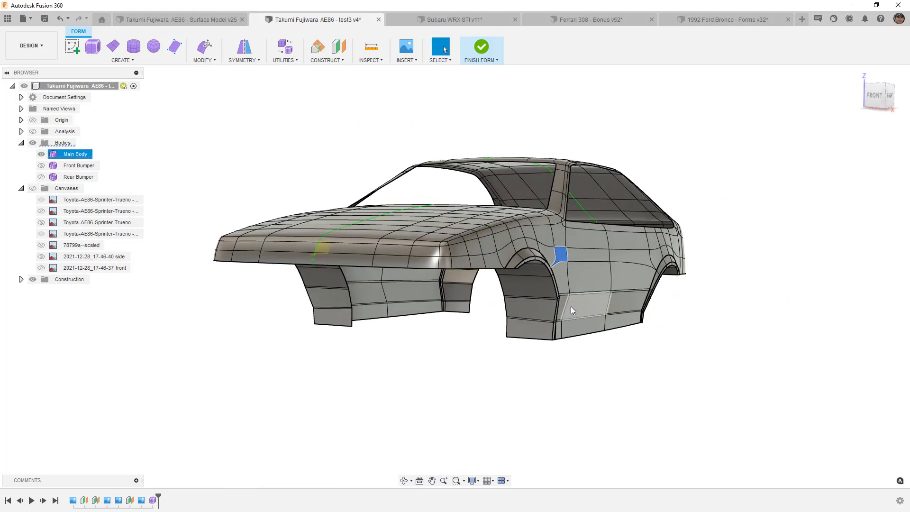
Step: Shade the main body without edges and examine the lower door creases behind the front wheel arch with nothing selected
scroll(576, 297, up, 6)
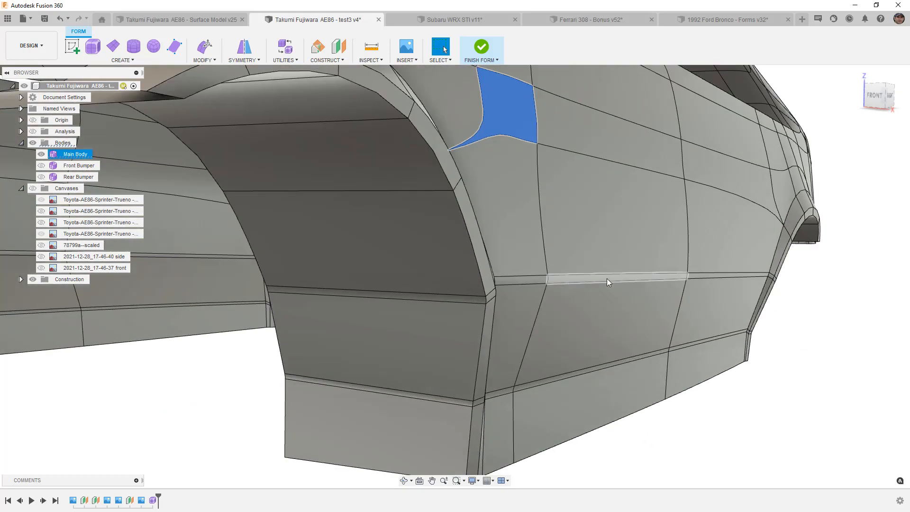
key(ctrl+4)
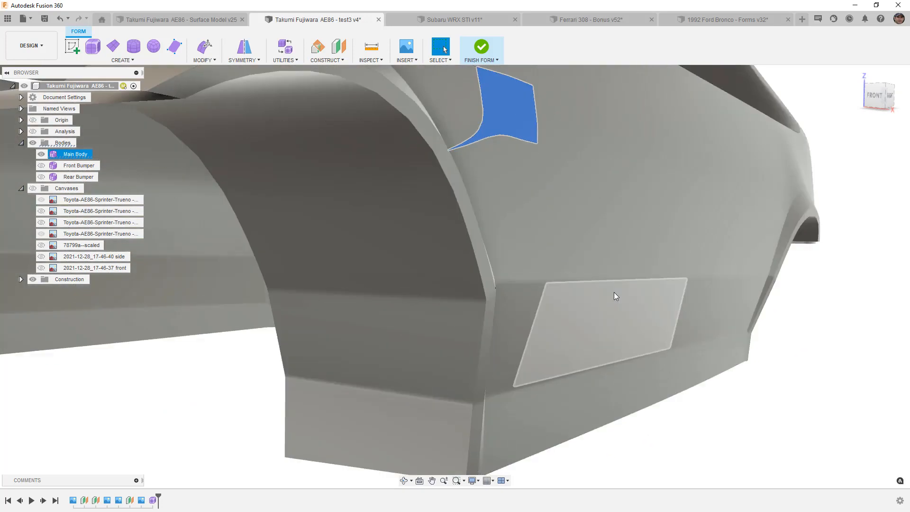
scroll(755, 361, down, 4)
shift+middle_drag(711, 359, 703, 350)
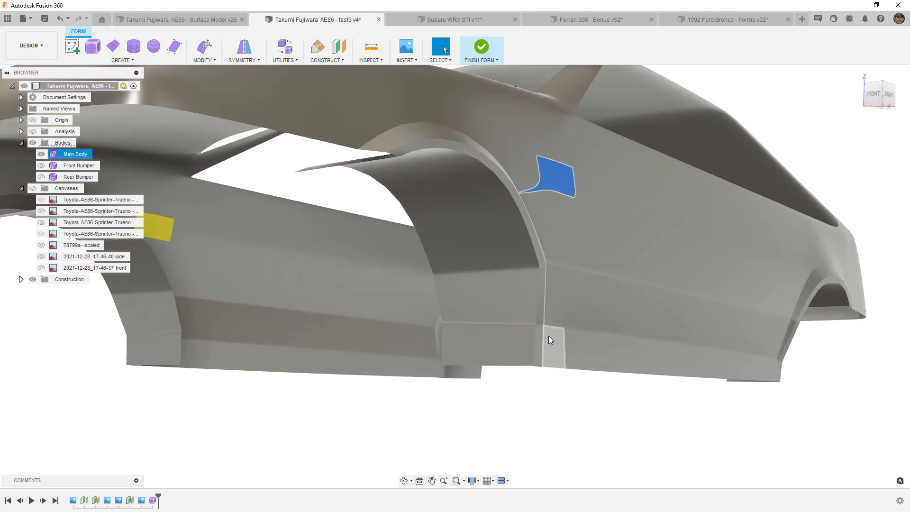
click(599, 396)
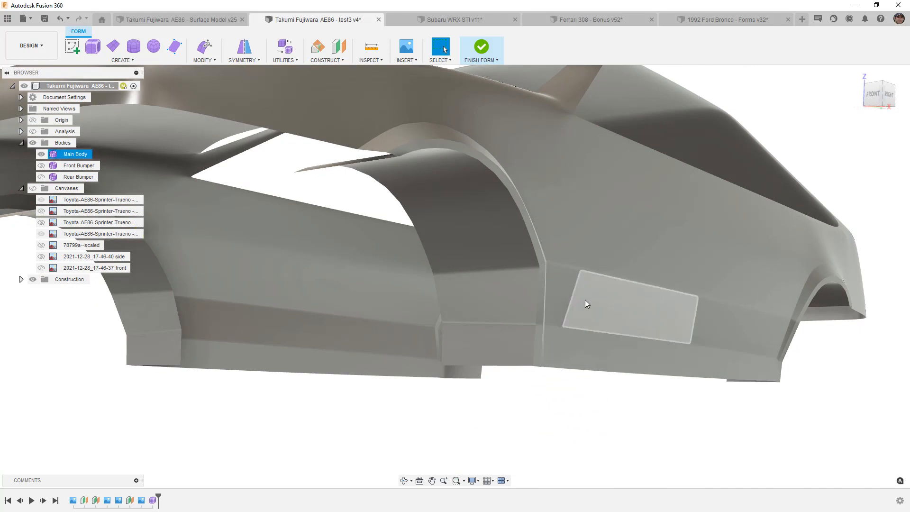
shift+middle_drag(673, 316, 612, 316)
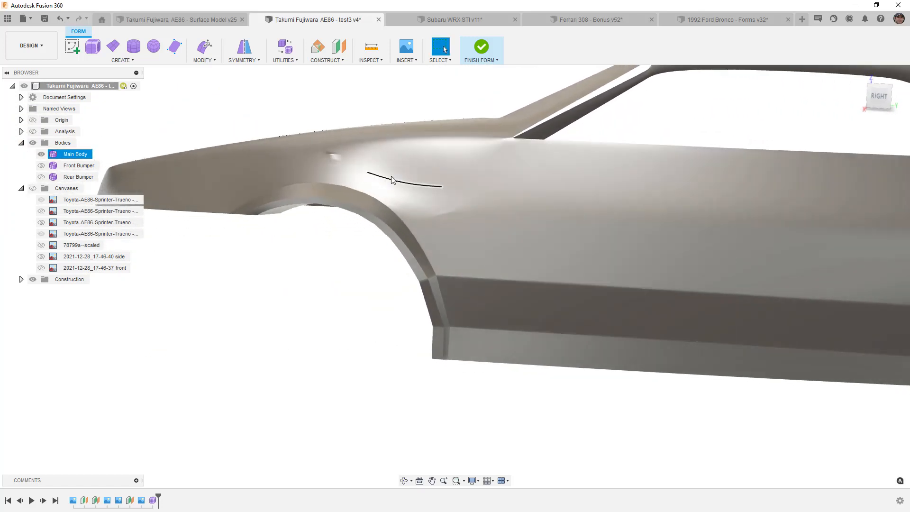
Step: Examine the fender faces above and behind the front wheel arch for surface distortion
click(334, 154)
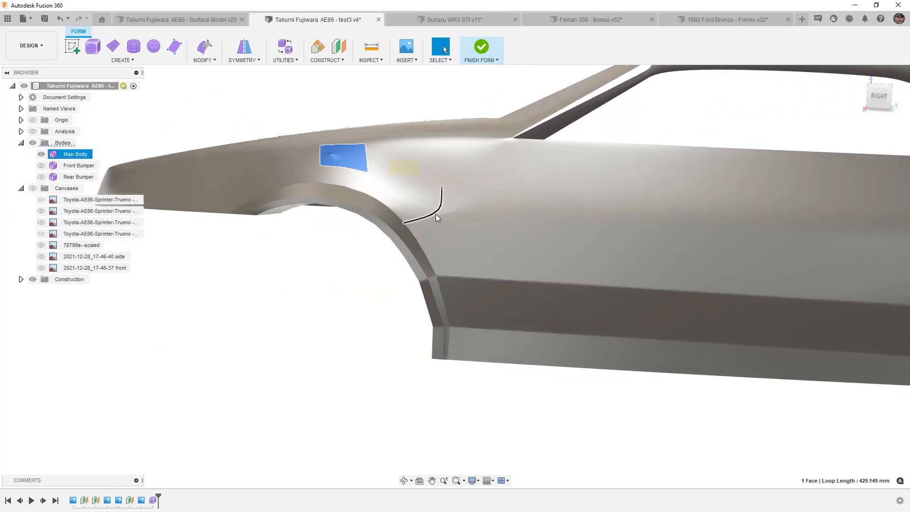
click(440, 220)
click(438, 214)
click(443, 224)
click(399, 214)
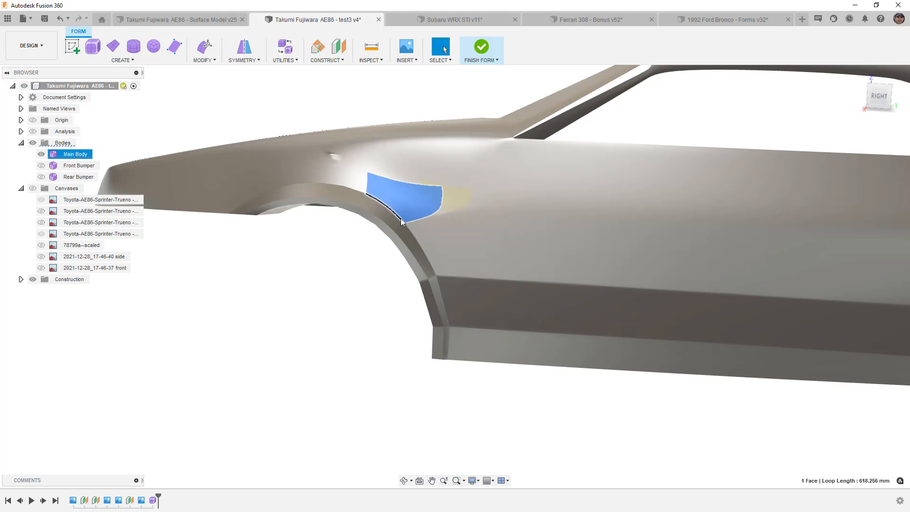
scroll(416, 225, up, 3)
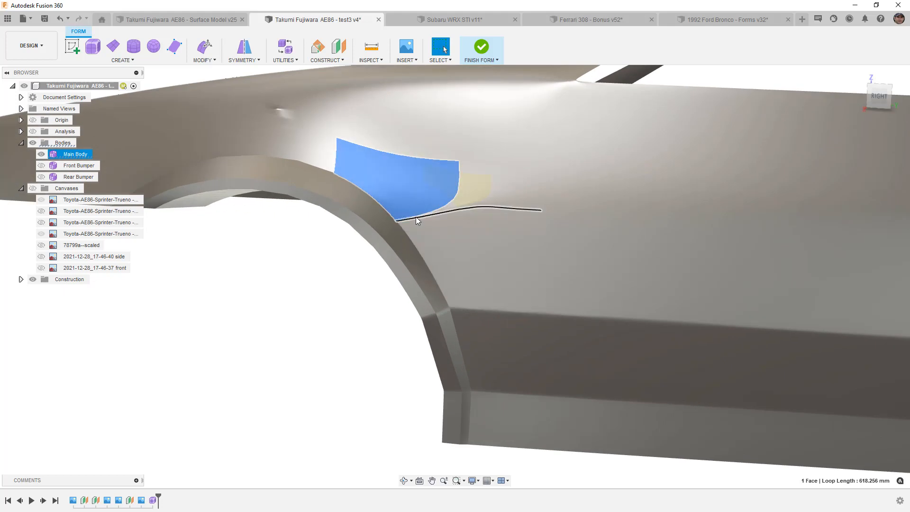
Step: Display the body edges again and inspect the face, edge and vertex where the edges converge on the front wheel arch
click(396, 235)
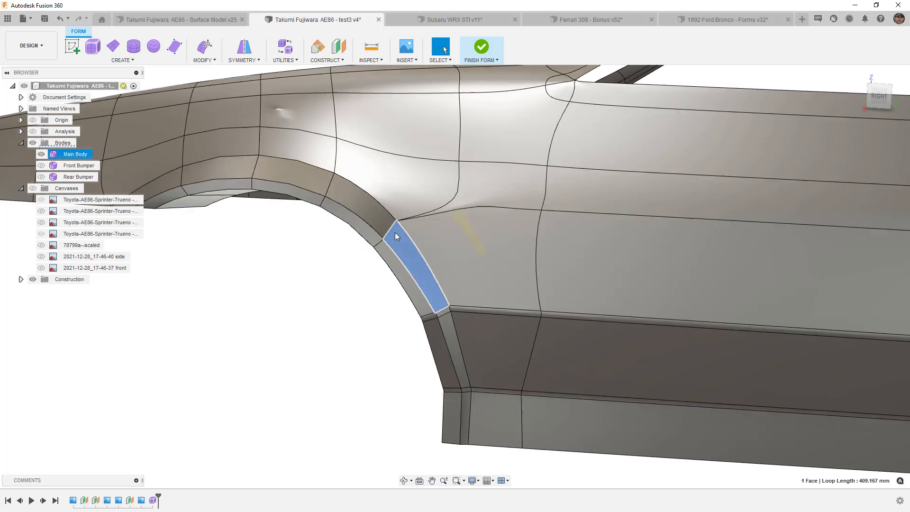
scroll(386, 215, up, 4)
click(387, 216)
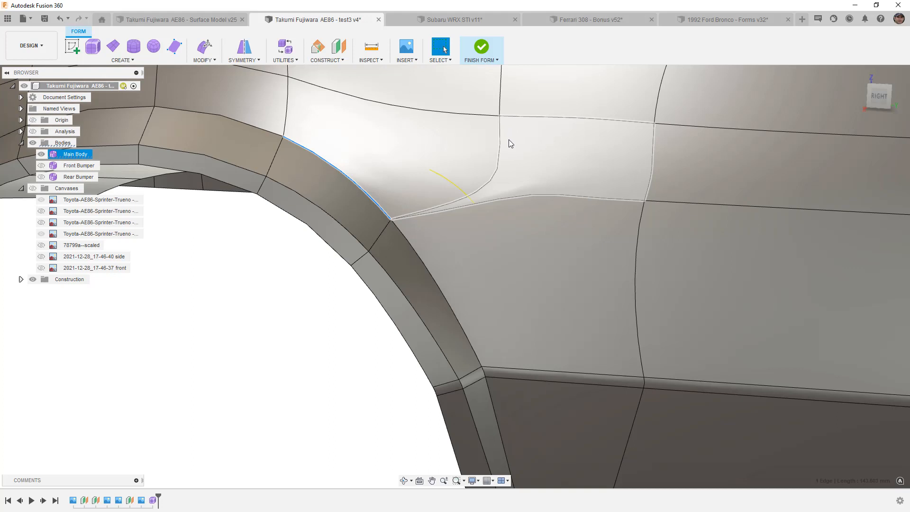
click(391, 219)
Step: Check the main body with Repair Body, examine the point labels around the wheel arch and windshield base, and cancel
click(285, 60)
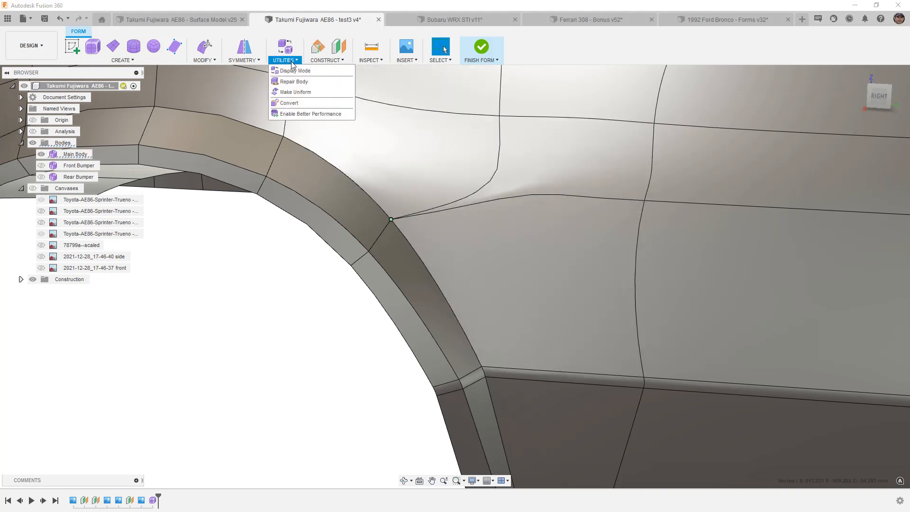
click(295, 78)
click(392, 218)
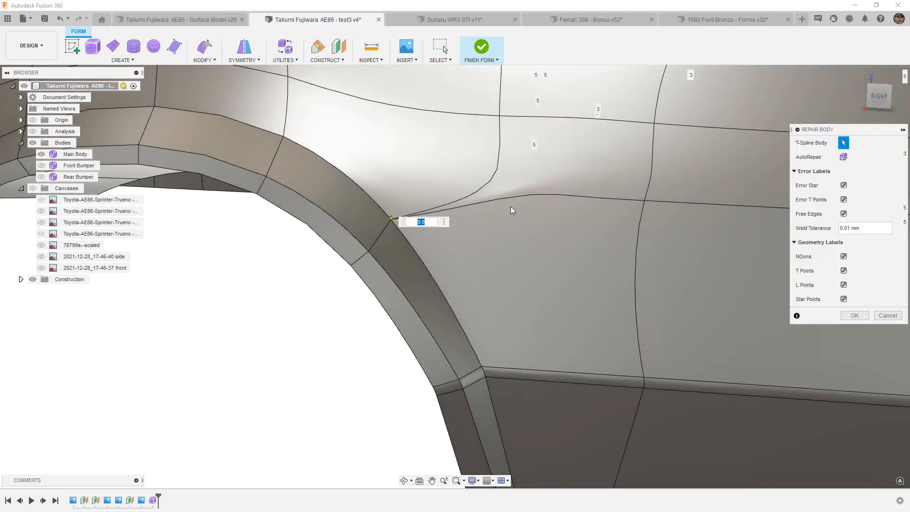
scroll(351, 182, down, 5)
mouse_move(493, 217)
shift+middle_down()
mouse_move(510, 215)
mouse_move(496, 217)
shift+middle_up()
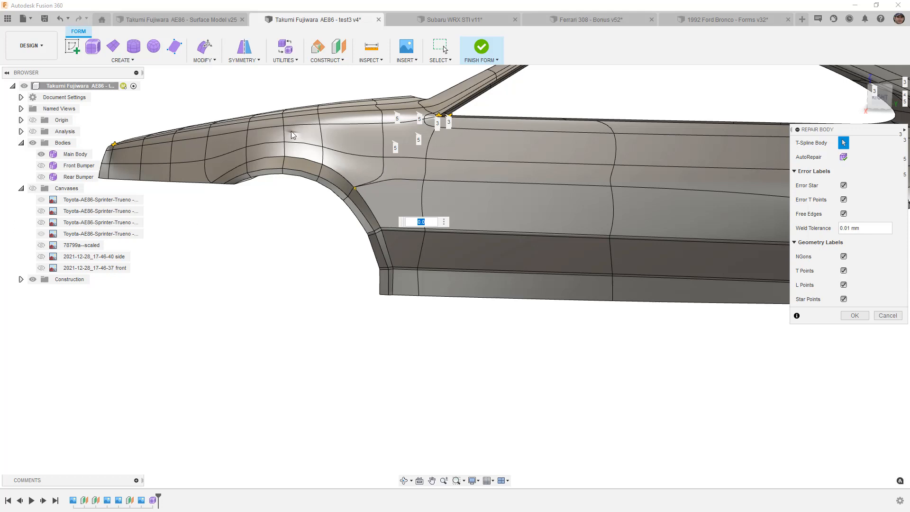
scroll(460, 113, up, 5)
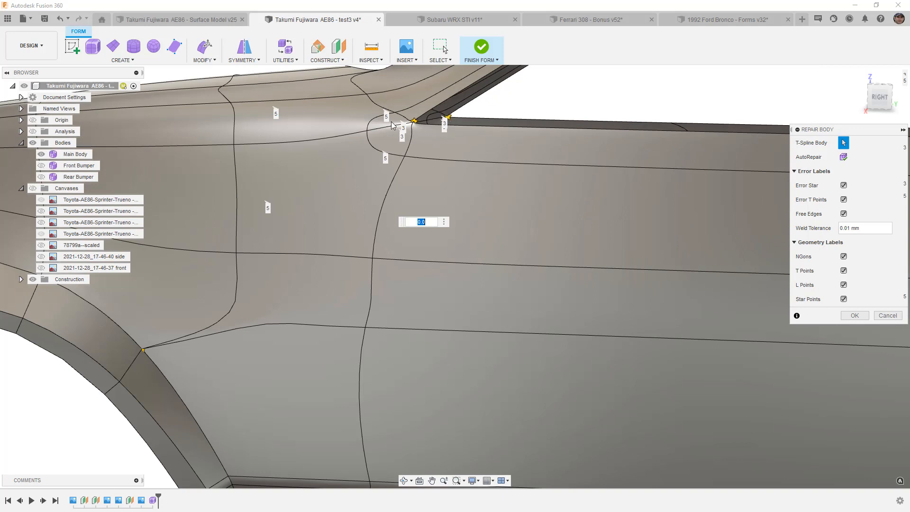
scroll(364, 133, down, 6)
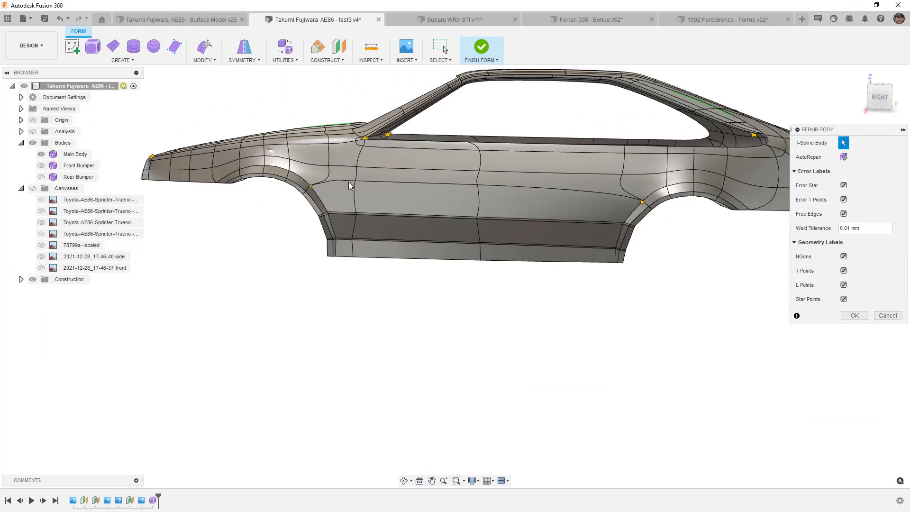
click(887, 316)
Step: Set the main body to box display, clear the door face selection, and view the body from a front three-quarter angle
click(879, 97)
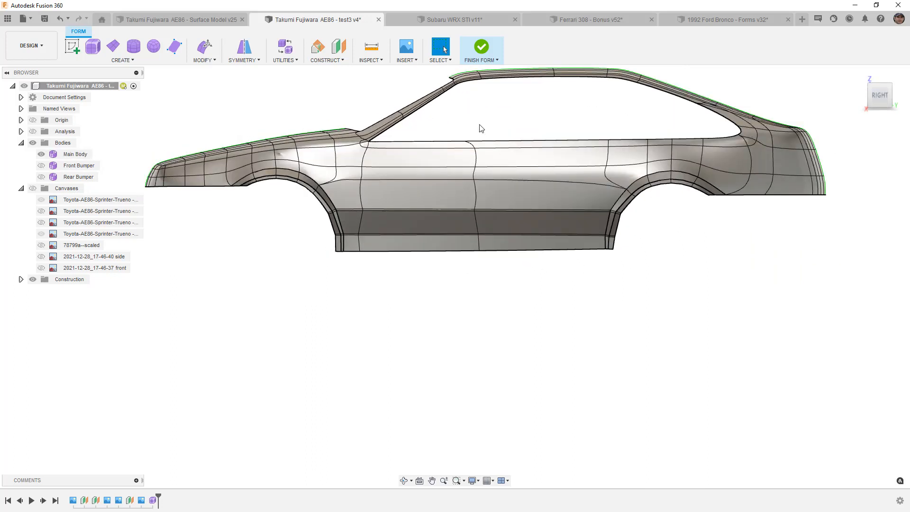
scroll(481, 136, up, 2)
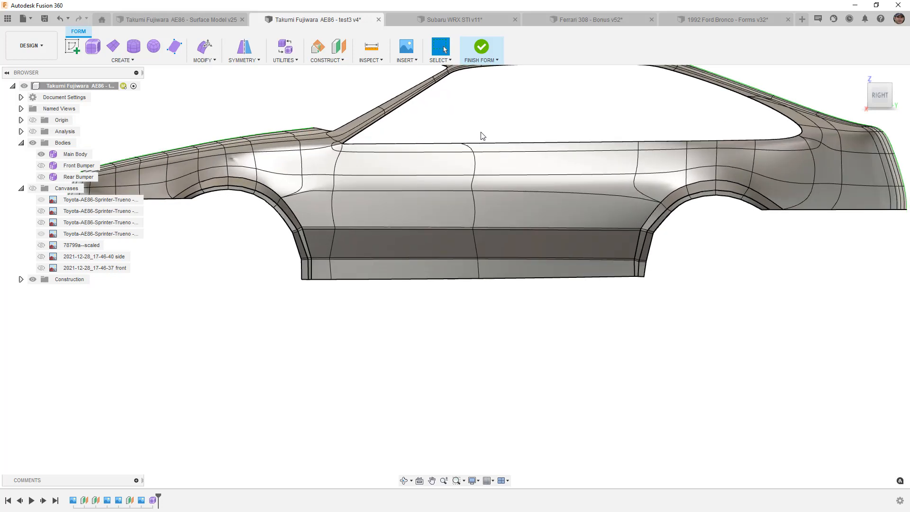
click(486, 172)
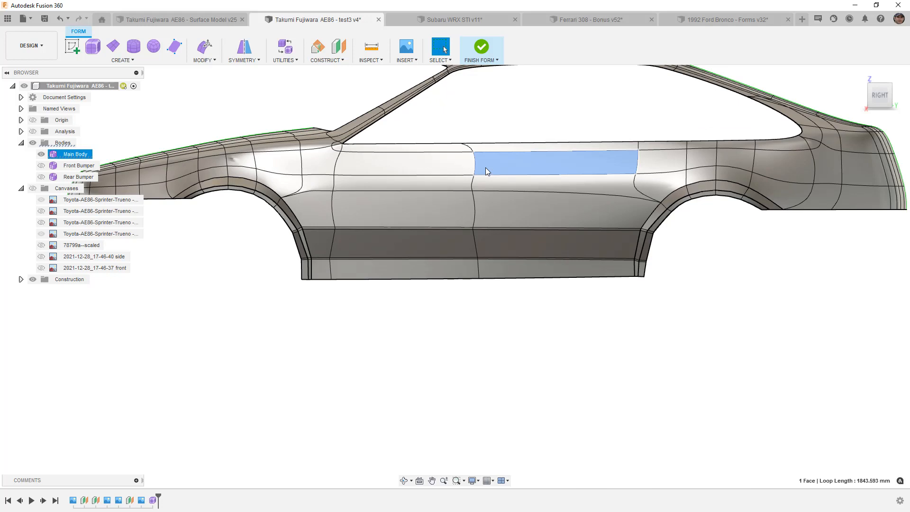
key(alt+1)
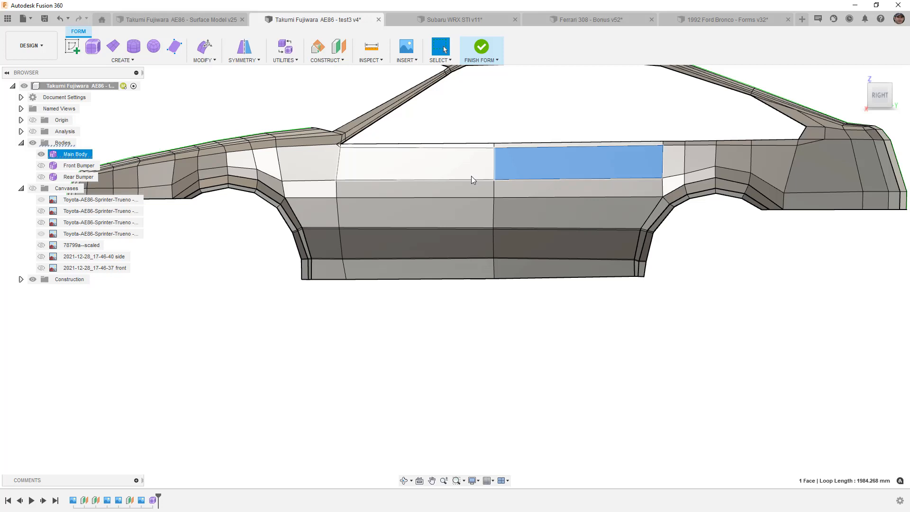
click(461, 348)
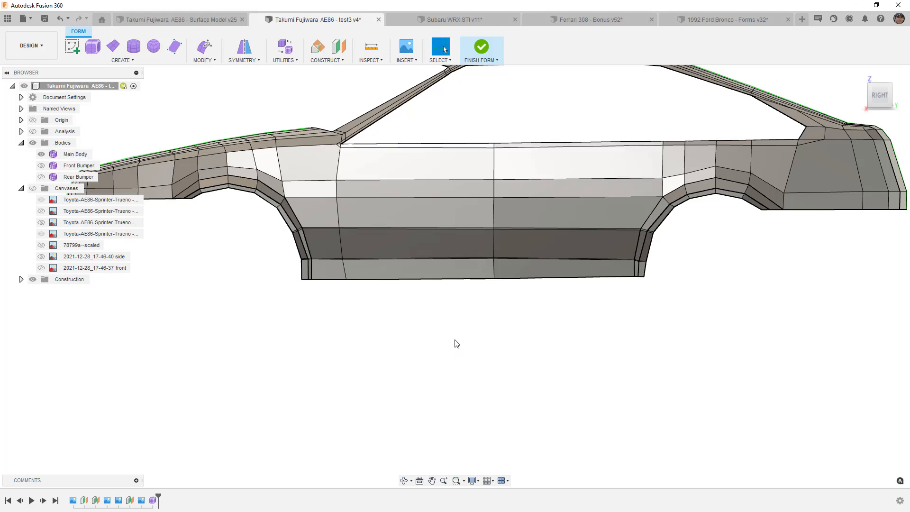
scroll(432, 339, down, 3)
shift+middle_drag(432, 340, 516, 320)
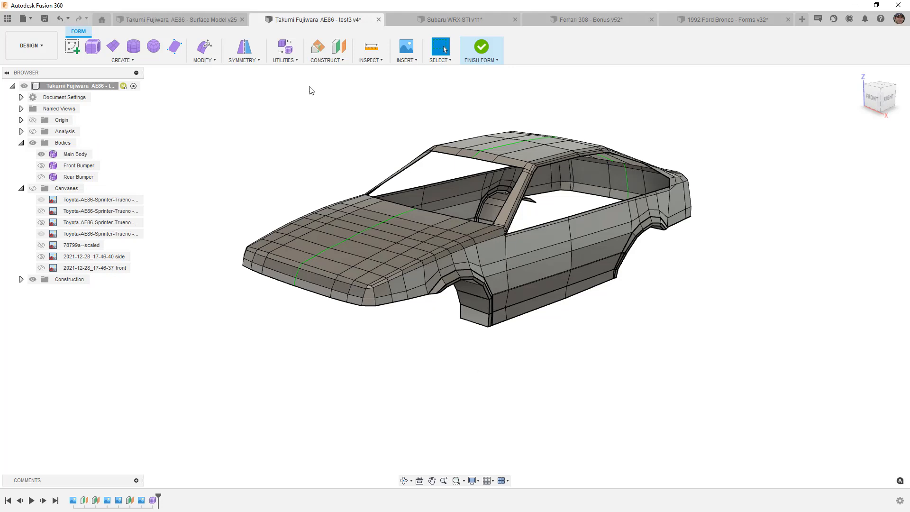
Step: Switch to the AE86 Surface Model v25 design and examine it from a front three-quarter angle and the right view
click(201, 21)
mouse_move(443, 306)
shift+middle_down()
mouse_move(444, 277)
mouse_move(457, 300)
shift+middle_up()
scroll(459, 289, up, 4)
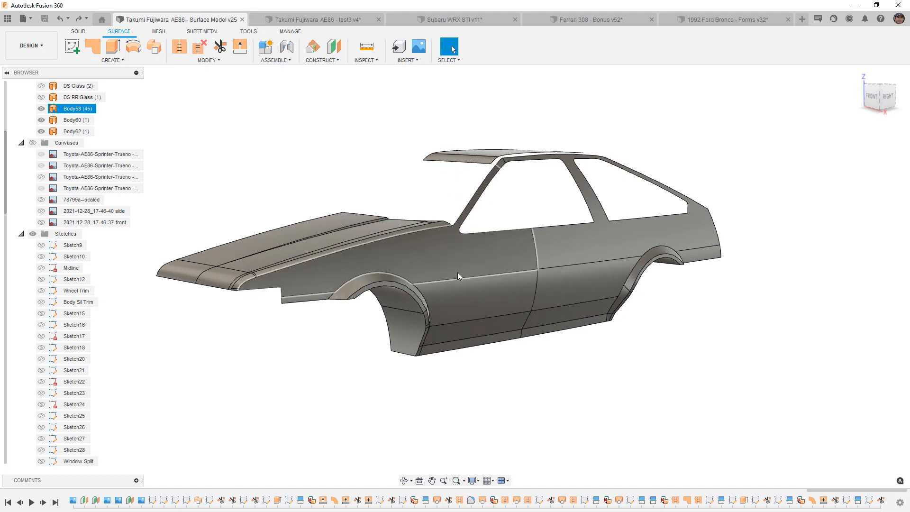
mouse_move(453, 264)
shift+middle_down()
mouse_move(481, 258)
mouse_move(461, 259)
shift+middle_up()
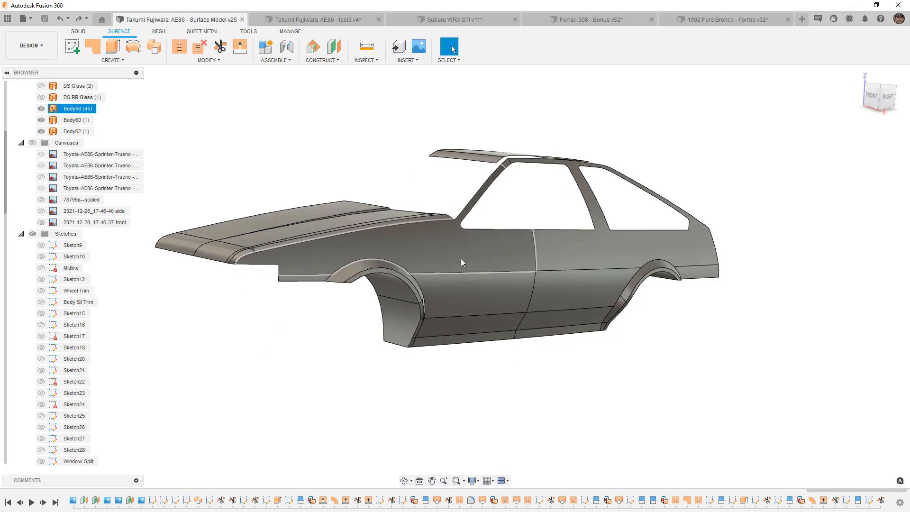
click(887, 97)
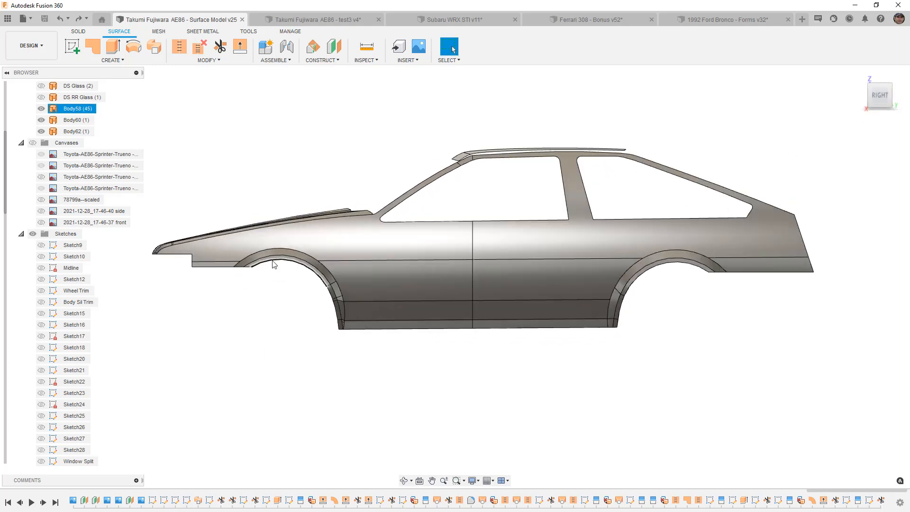
Step: Inspect the surface model's front wheel arch edge against the reference canvases, and hide the canvases again
click(273, 264)
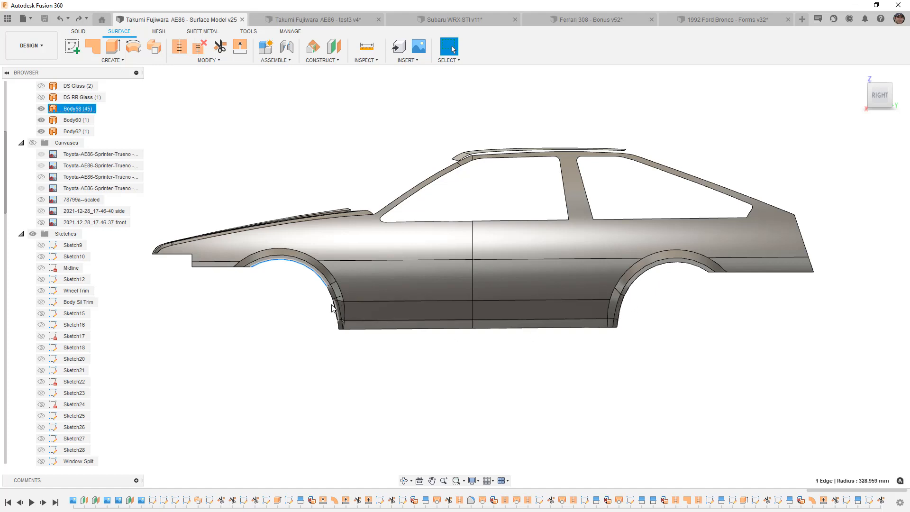
click(32, 143)
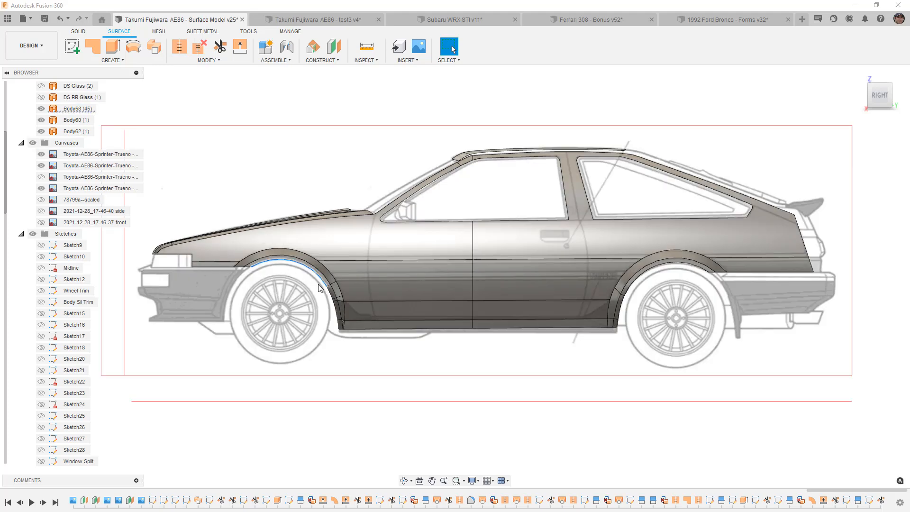
click(32, 143)
scroll(388, 243, up, 3)
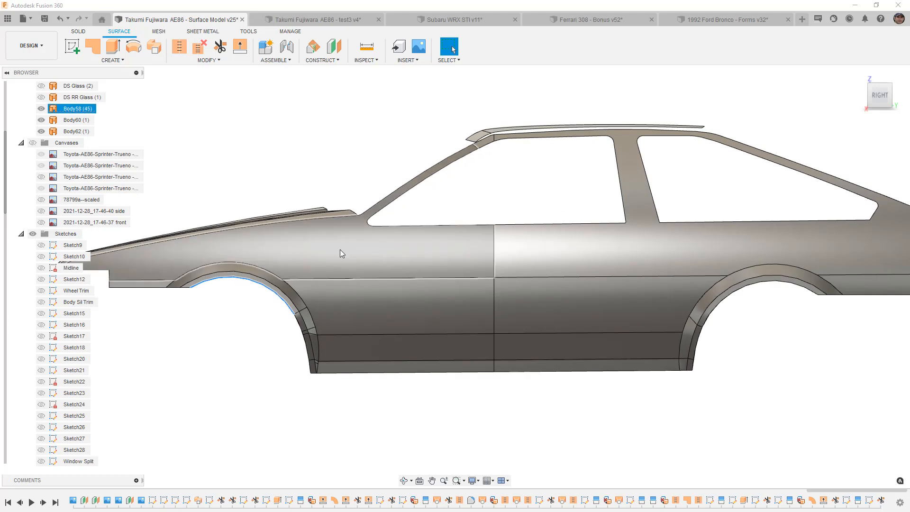
Step: Highlight the Midline sketch and Sketch12 in turn and examine how they follow the body side from a front three-quarter angle
shift+middle_drag(482, 205, 659, 245)
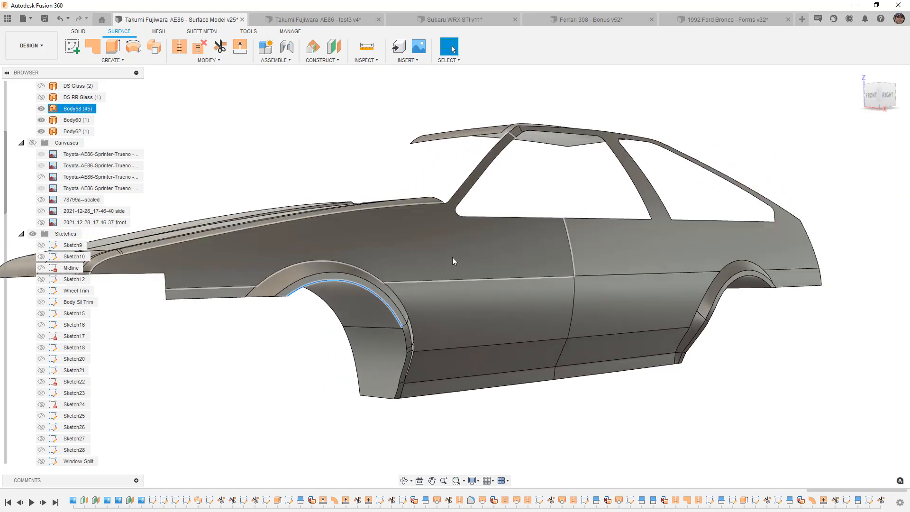
click(72, 267)
scroll(455, 287, down, 3)
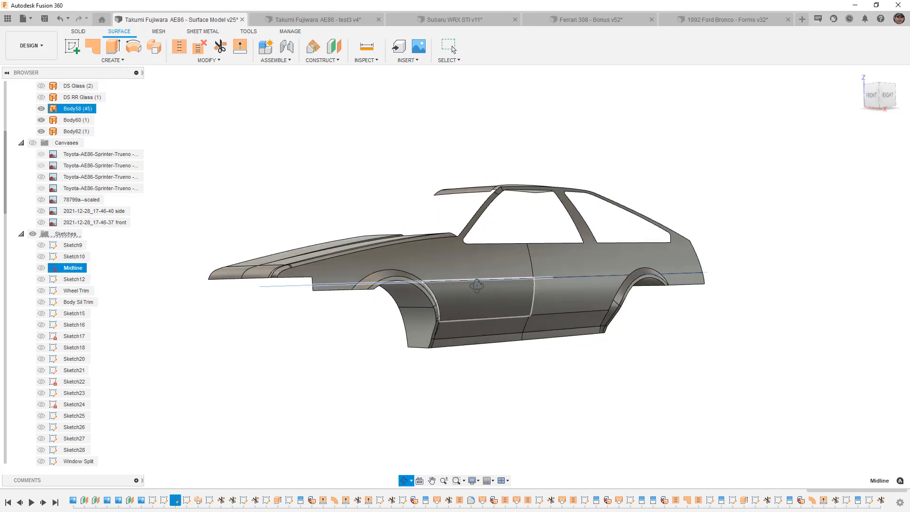
shift+middle_drag(477, 289, 476, 310)
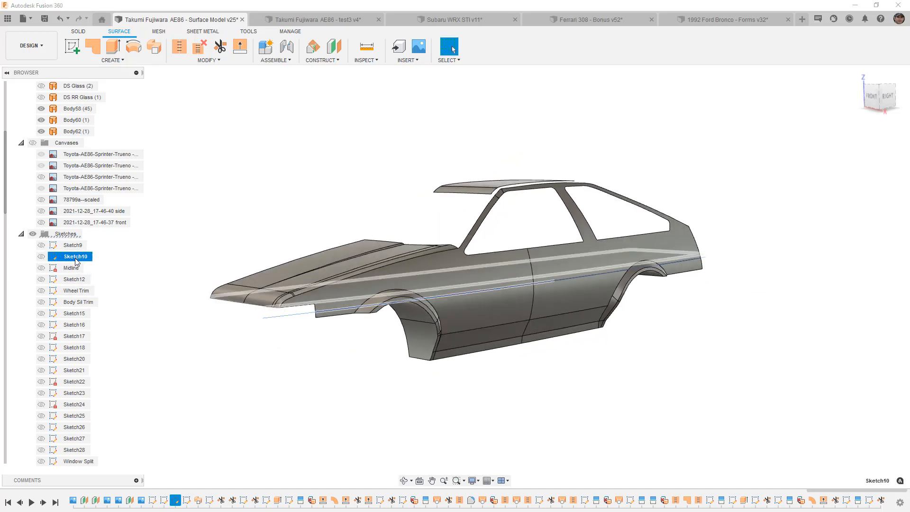
click(74, 279)
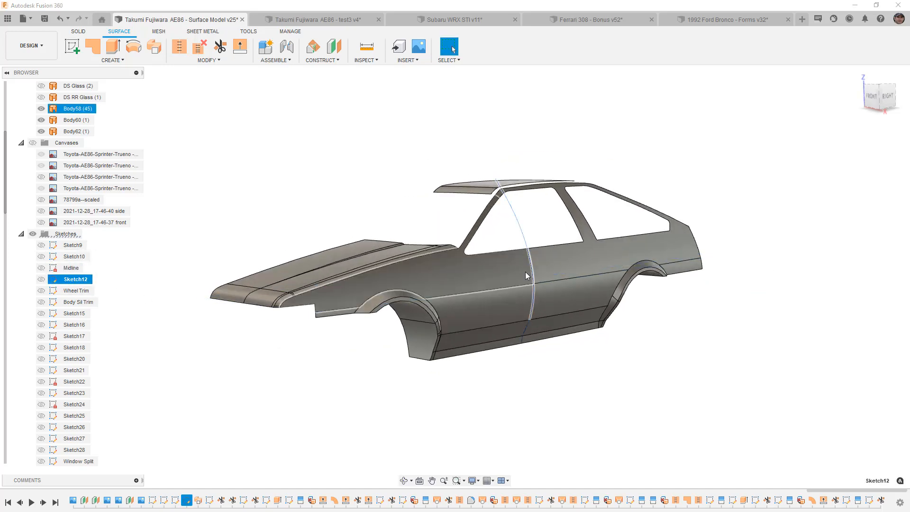
shift+middle_drag(550, 280, 545, 304)
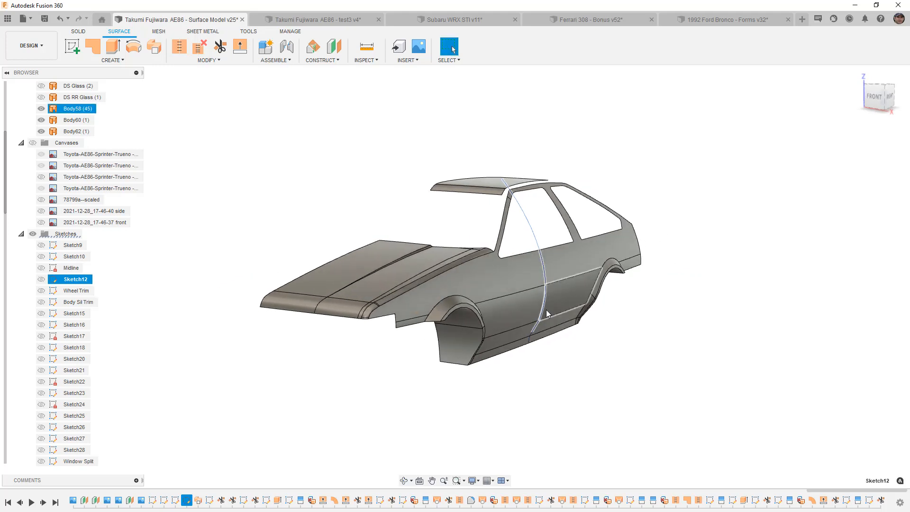
scroll(550, 308, up, 3)
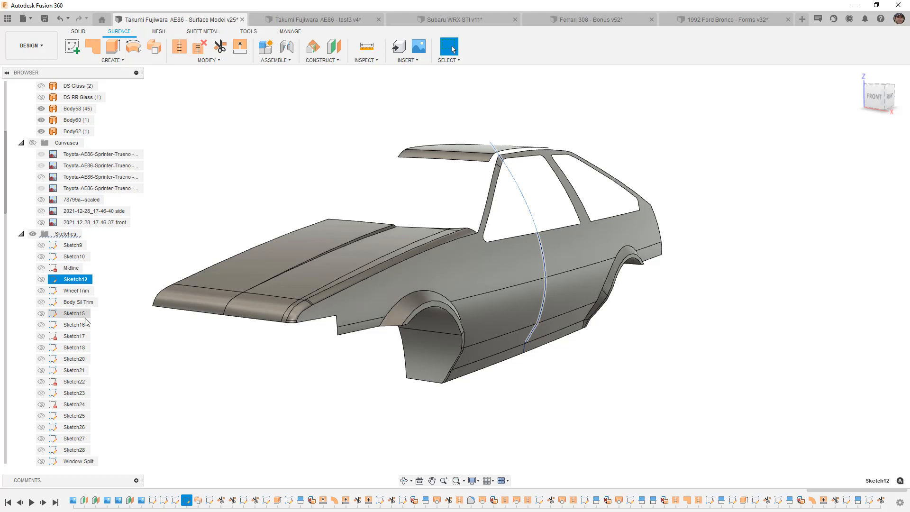
Step: Highlight the Wheel Trim and Body Sil Trim sketches in turn, compare them with the body outline, and clear the selection
click(81, 291)
click(79, 301)
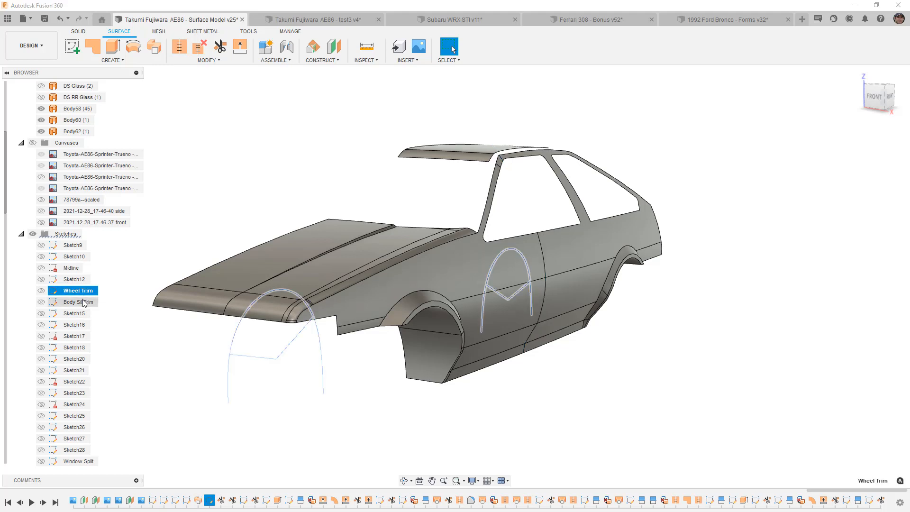
shift+middle_drag(481, 247, 397, 315)
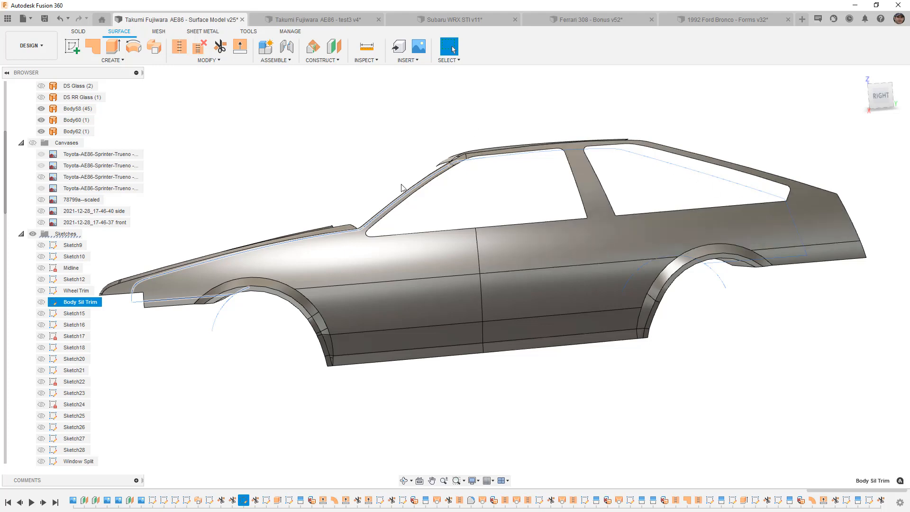
shift+middle_drag(358, 213, 401, 227)
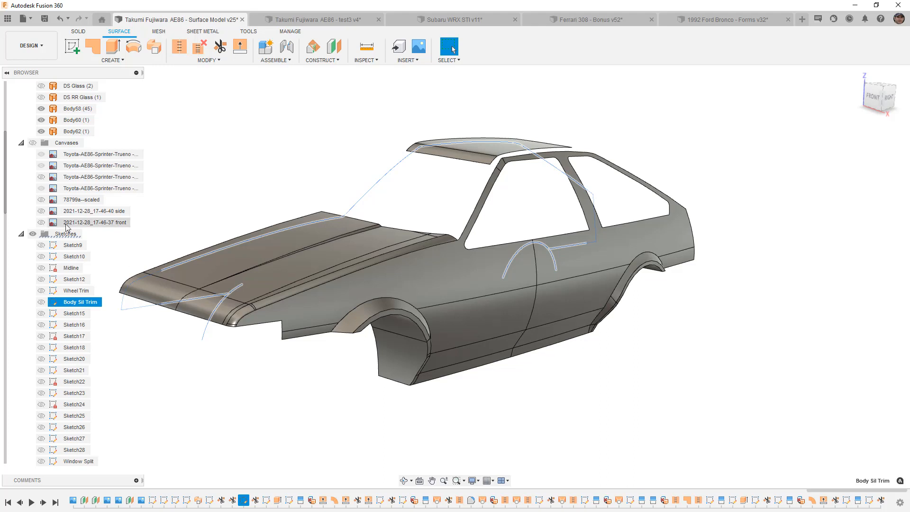
key(Escape)
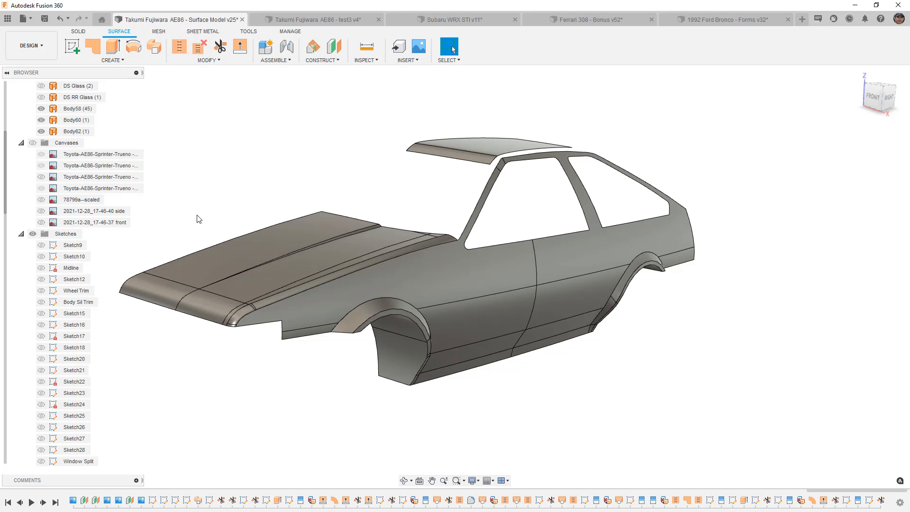
Step: Examine the fender edge along the hood and the windshield pillar, and view the whole body from the right
click(396, 257)
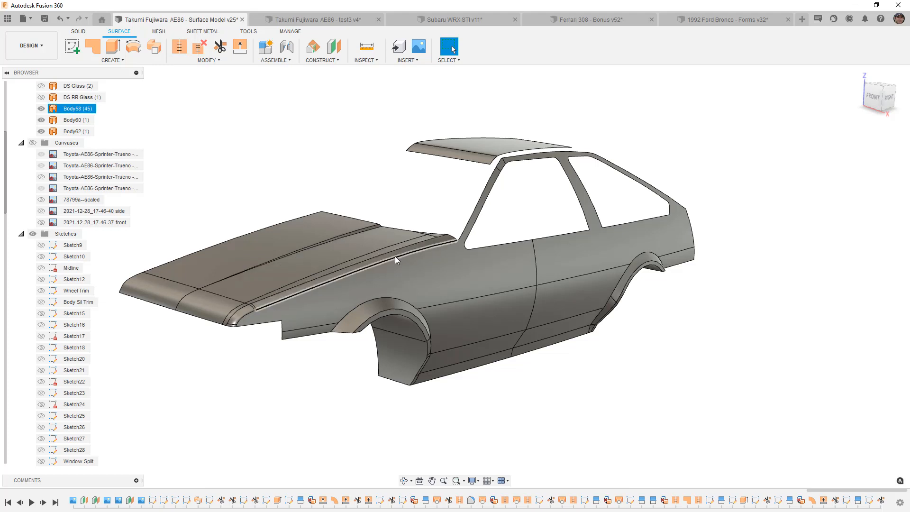
click(479, 196)
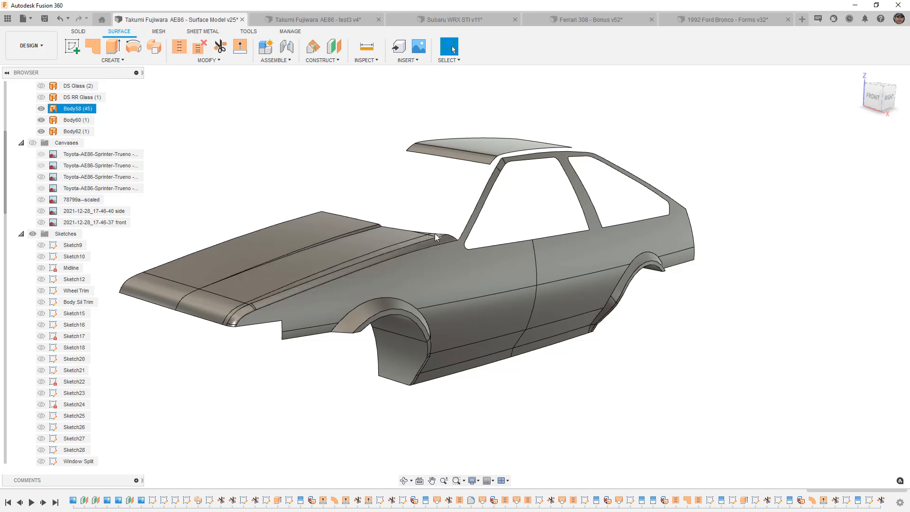
click(489, 162)
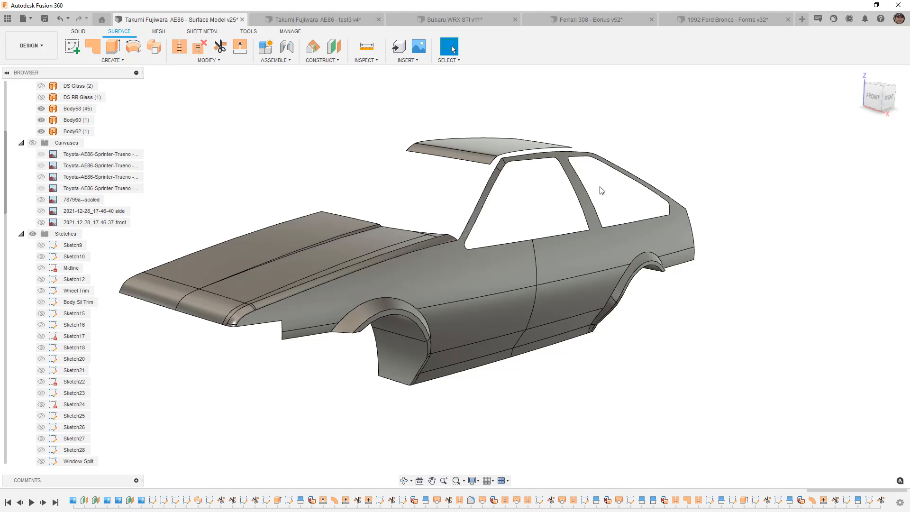
click(887, 98)
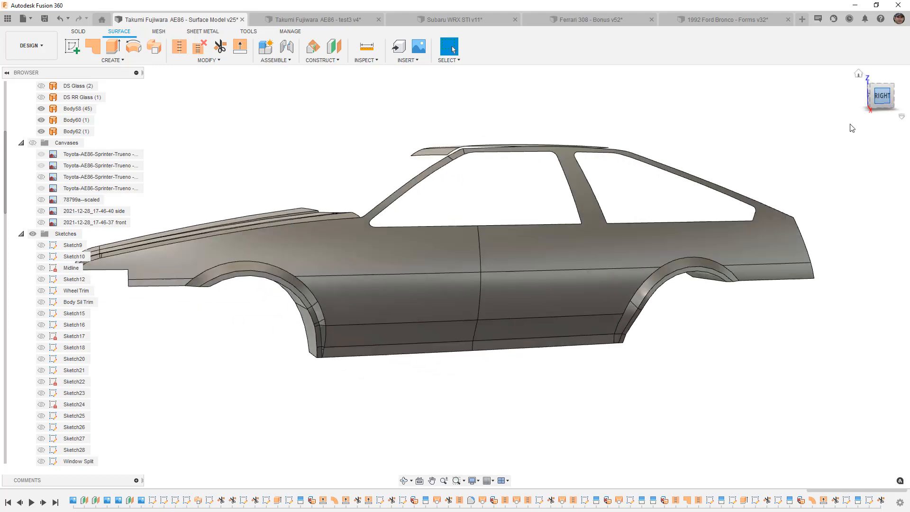
scroll(523, 209, down, 3)
middle_drag(494, 200, 492, 227)
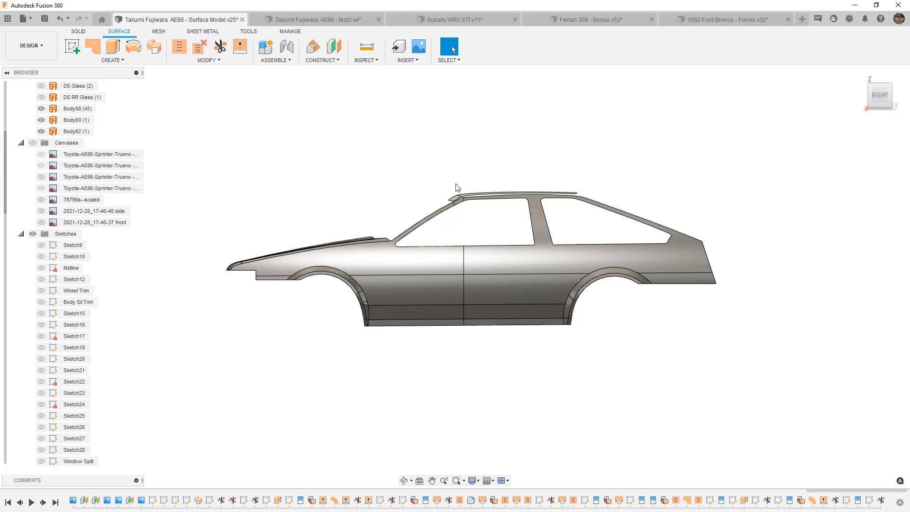
Step: Inspect the roof side edge above the door window from a close front three-quarter angle, and return to a wider view
shift+middle_drag(470, 204, 512, 223)
scroll(491, 206, up, 3)
scroll(491, 209, up, 3)
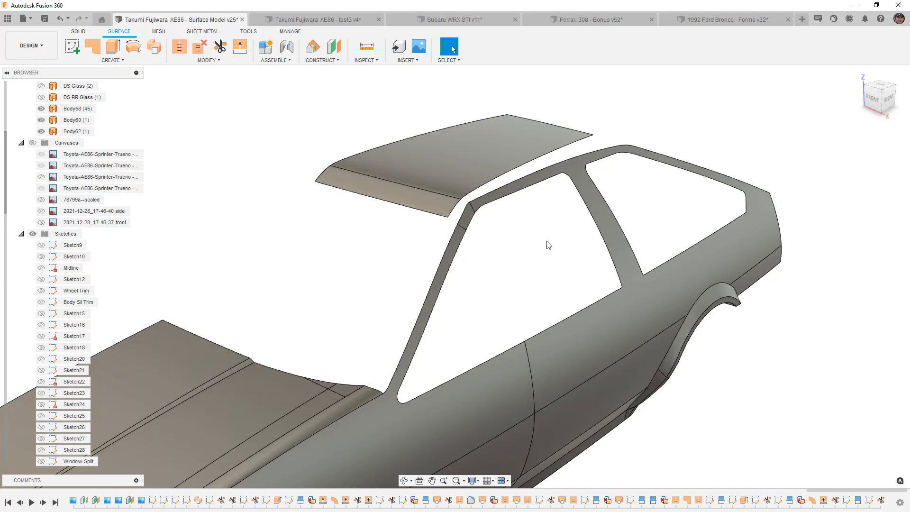
click(490, 195)
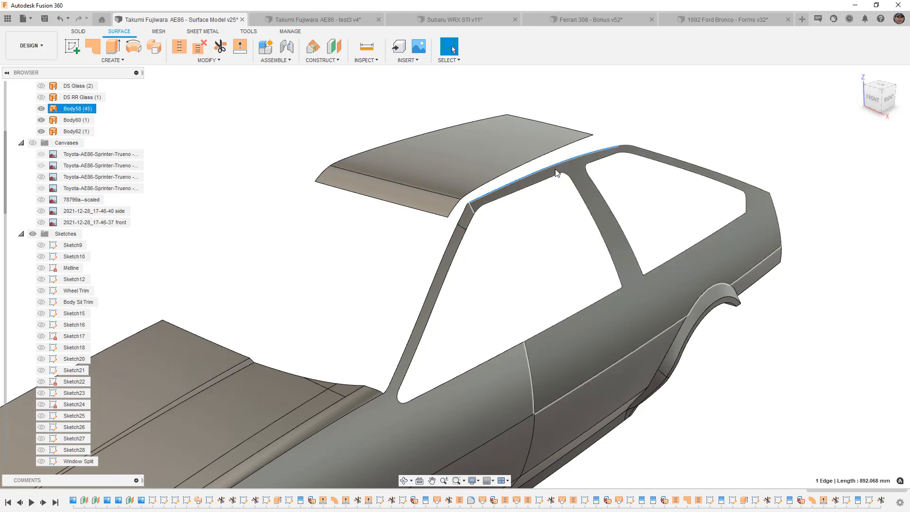
scroll(540, 216, down, 3)
scroll(528, 223, down, 2)
Step: Switch to Blender's Starion V1 Hood Testing file and examine the car's front end, hood and pop-up headlight
click(559, 367)
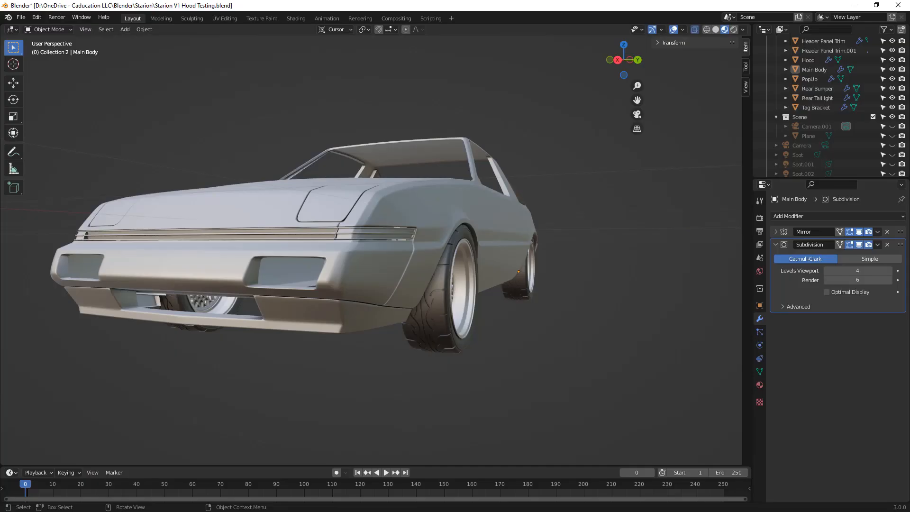
middle_drag(502, 354, 524, 357)
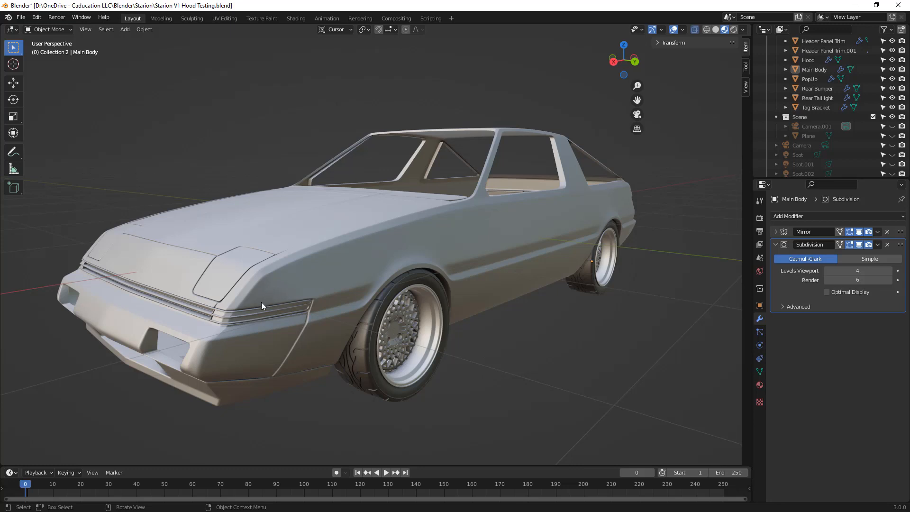
scroll(237, 306, up, 6)
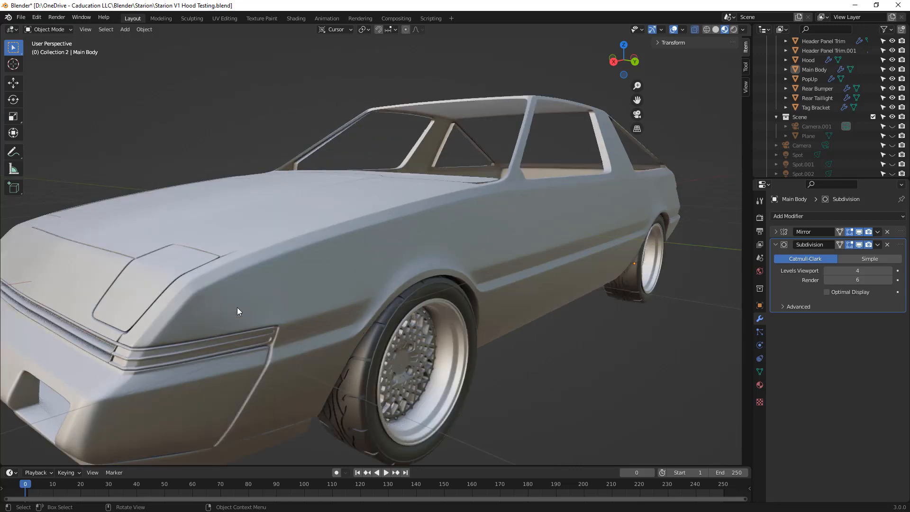
scroll(225, 302, down, 2)
middle_drag(323, 240, 389, 260)
scroll(421, 252, down, 3)
scroll(507, 226, up, 3)
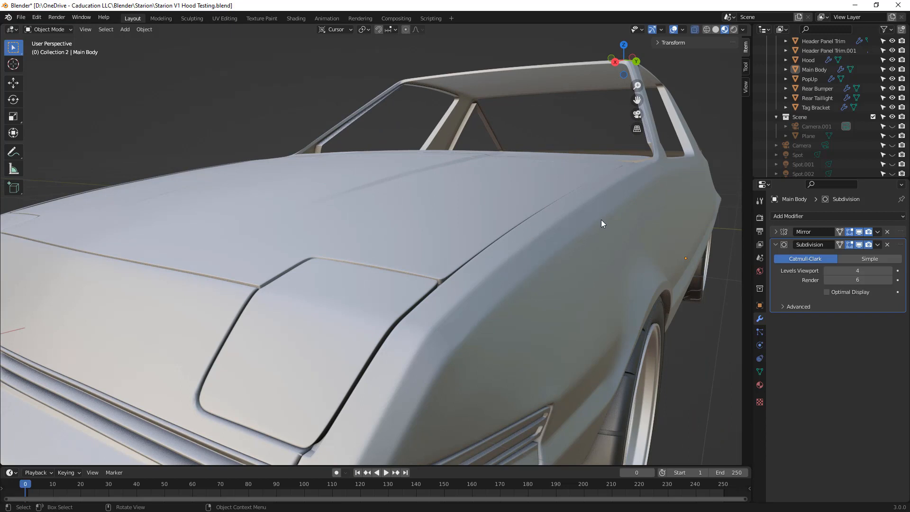
Step: Inspect the Starion's front fender and wheel arch crease up close from several angles with the body deselected
middle_drag(630, 264, 568, 240)
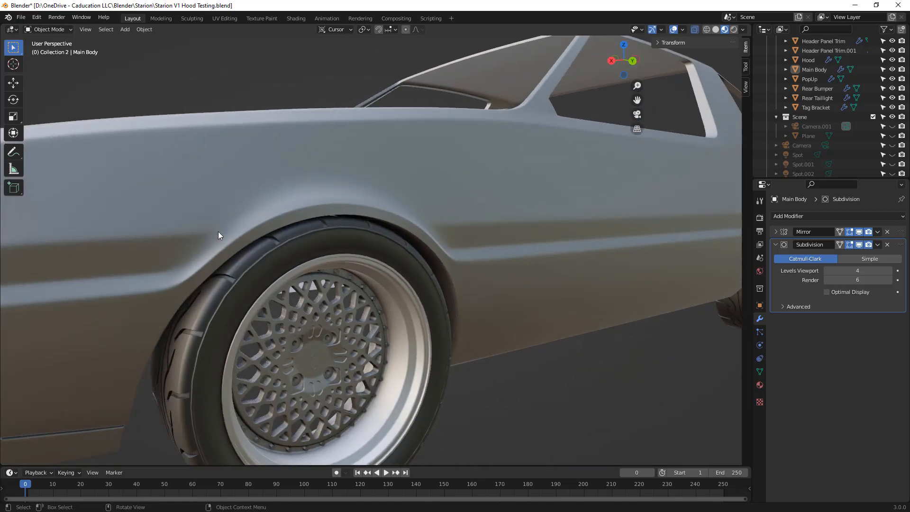
click(238, 227)
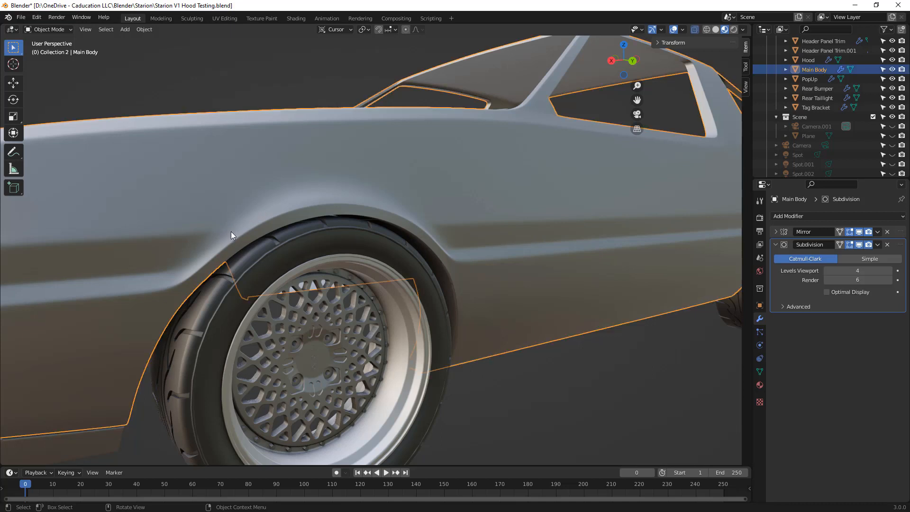
middle_drag(242, 221, 263, 224)
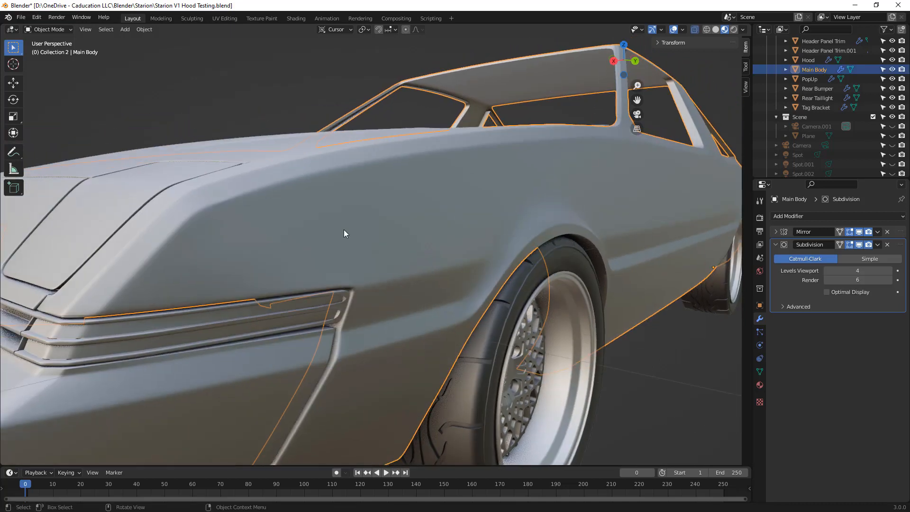
click(678, 396)
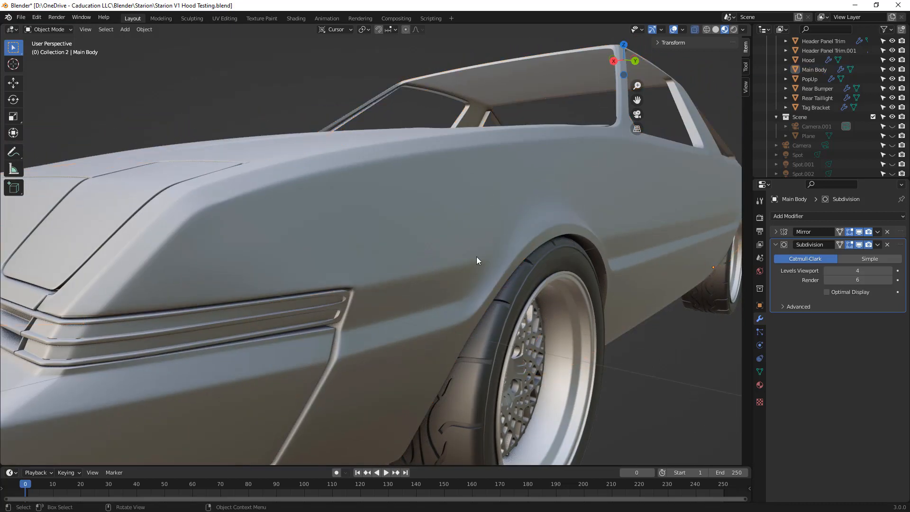
middle_drag(515, 228, 502, 228)
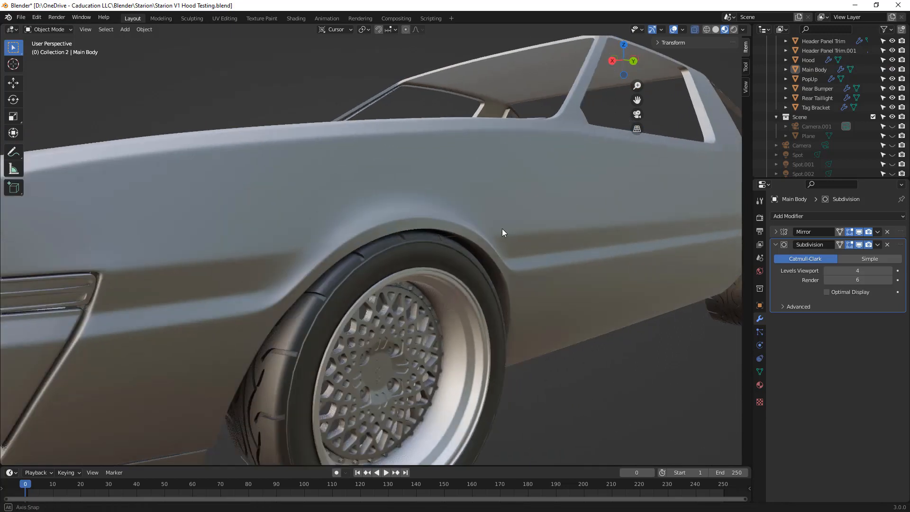
scroll(271, 274, down, 3)
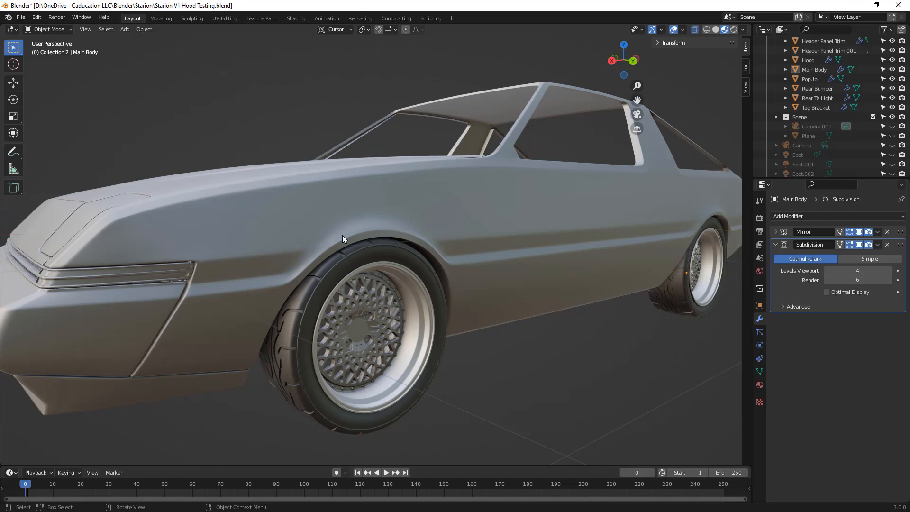
Step: Select the Main Body, examine its mesh edges in Edit Mode, and return to Object Mode
click(317, 232)
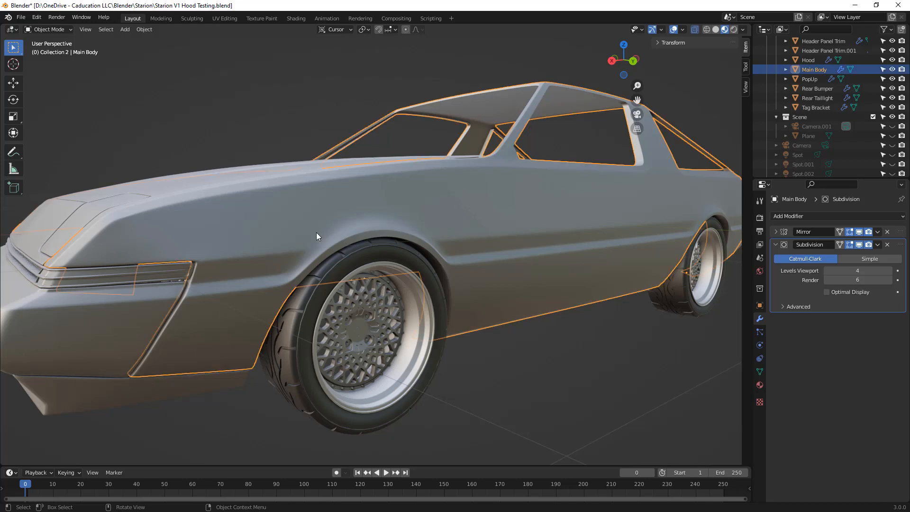
key(Tab)
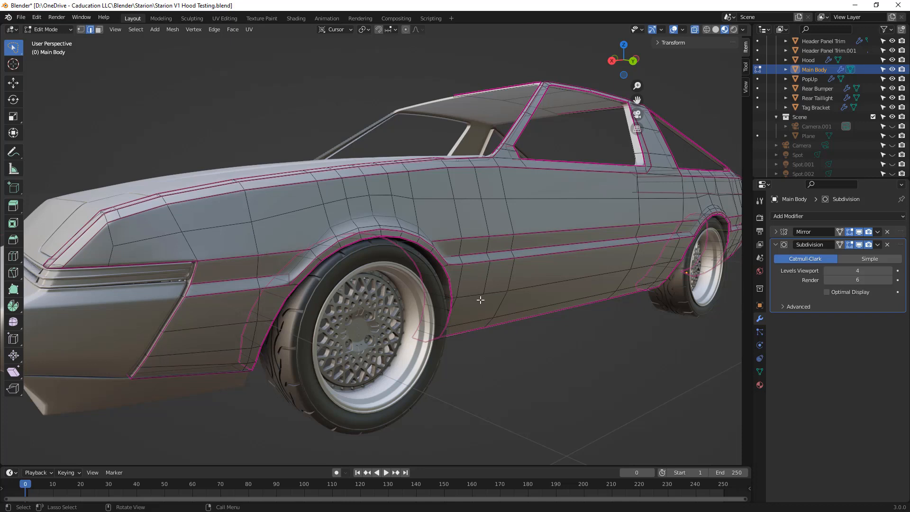
key(Tab)
Step: Inspect the lower body side behind the front wheel in solid shading with X-ray off, and restore Material Preview shading
mouse_move(490, 297)
middle_down()
mouse_move(465, 284)
mouse_move(479, 265)
middle_up()
click(715, 30)
middle_drag(436, 231, 586, 126)
click(694, 29)
middle_drag(559, 199, 531, 214)
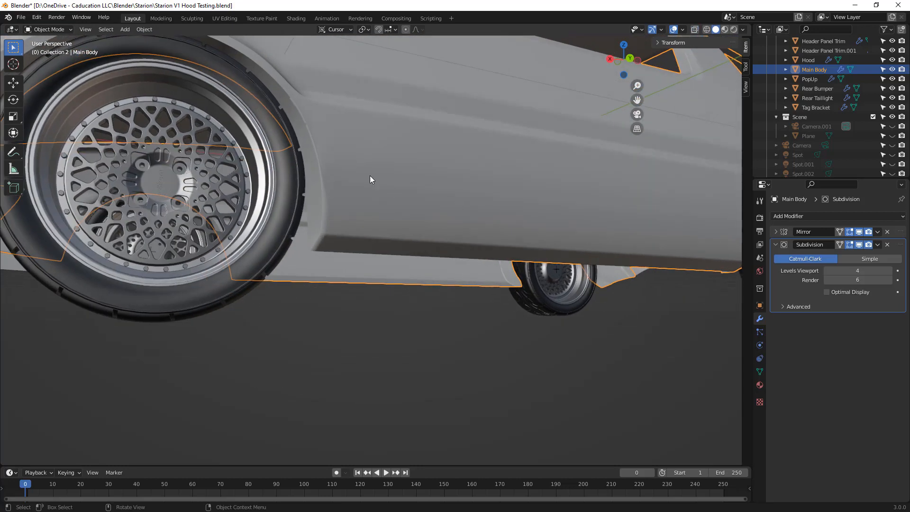
middle_drag(386, 209, 333, 196)
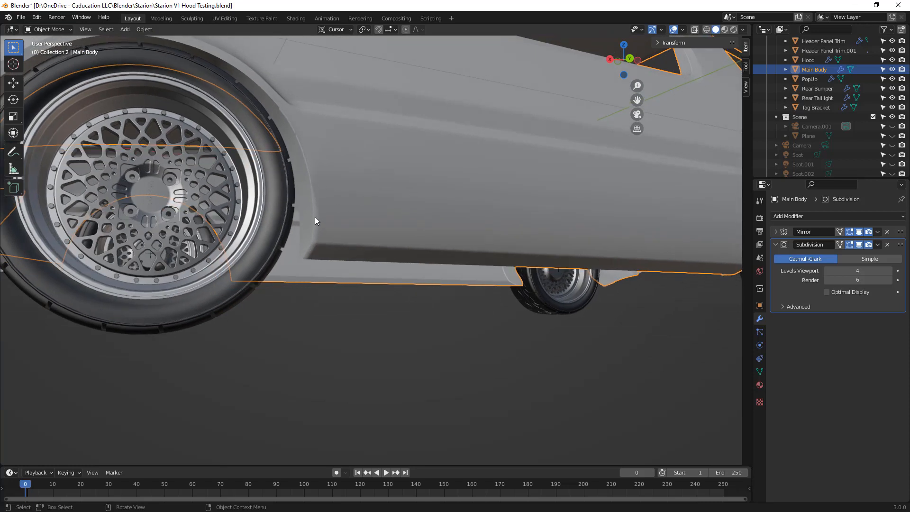
mouse_move(311, 243)
middle_down()
mouse_move(319, 222)
mouse_move(333, 238)
middle_up()
click(725, 29)
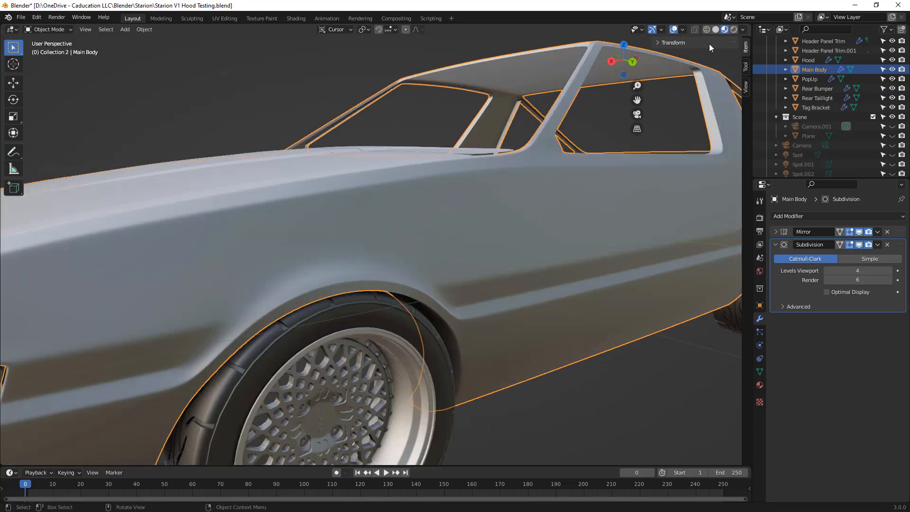
Step: View the whole Starion from a front three-quarter angle and show the Main Body's mesh in Edit Mode
mouse_move(496, 291)
middle_down()
mouse_move(490, 266)
mouse_move(490, 287)
mouse_move(501, 291)
middle_up()
scroll(451, 266, down, 4)
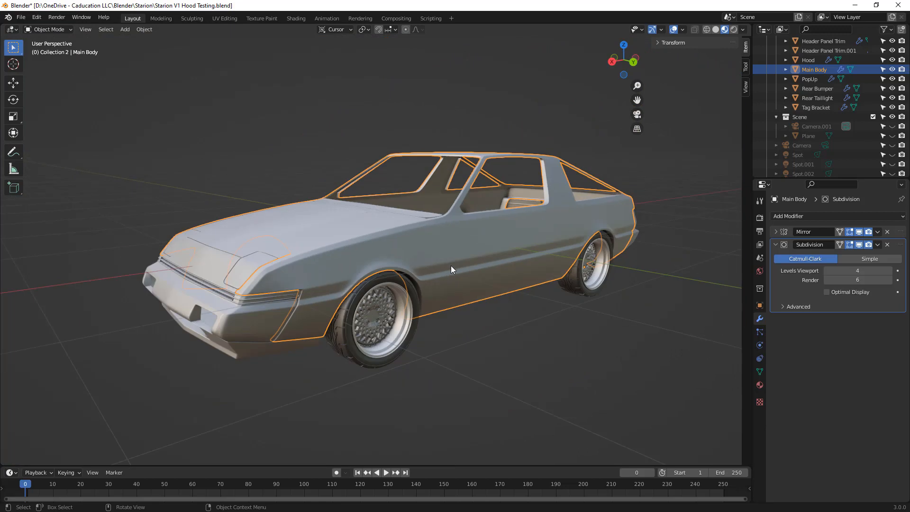
scroll(380, 275, up, 2)
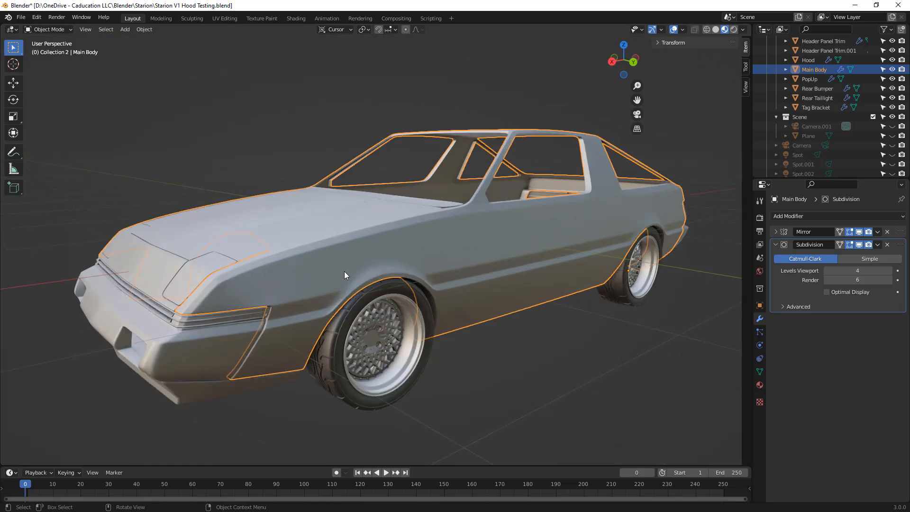
key(Tab)
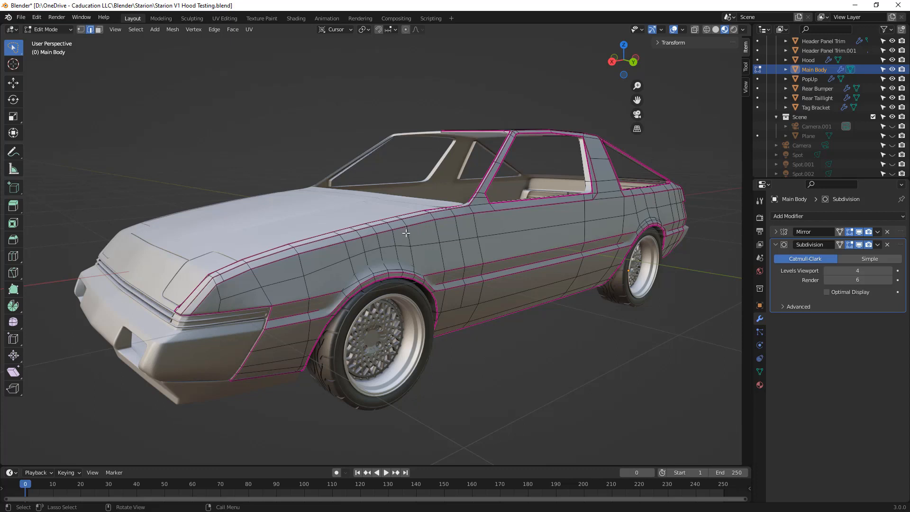
Step: Return the Main Body to Object Mode and inspect its subdivided mesh density in wireframe shading
key(Tab)
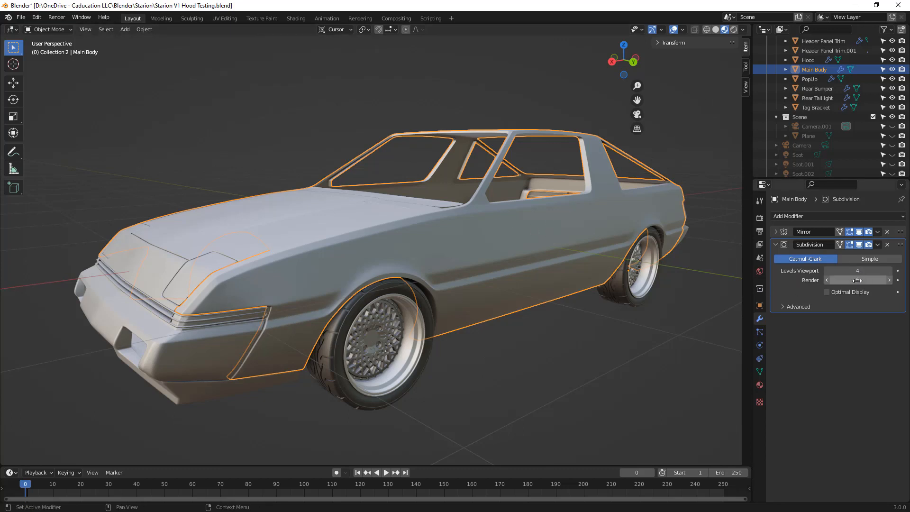
middle_drag(560, 244, 563, 244)
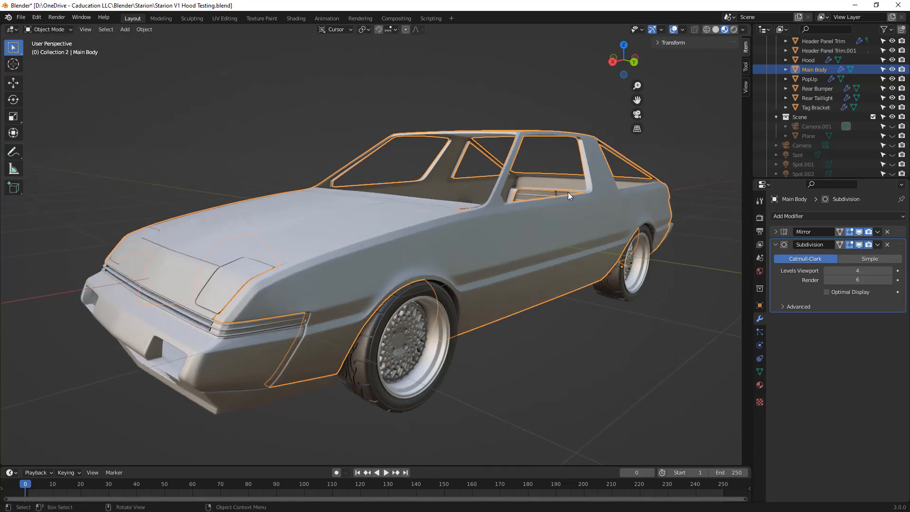
click(705, 29)
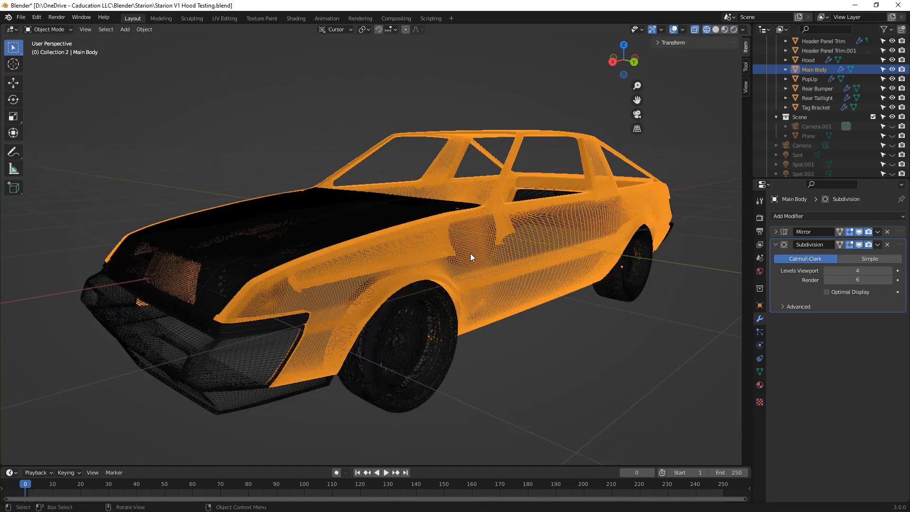
scroll(506, 244, up, 2)
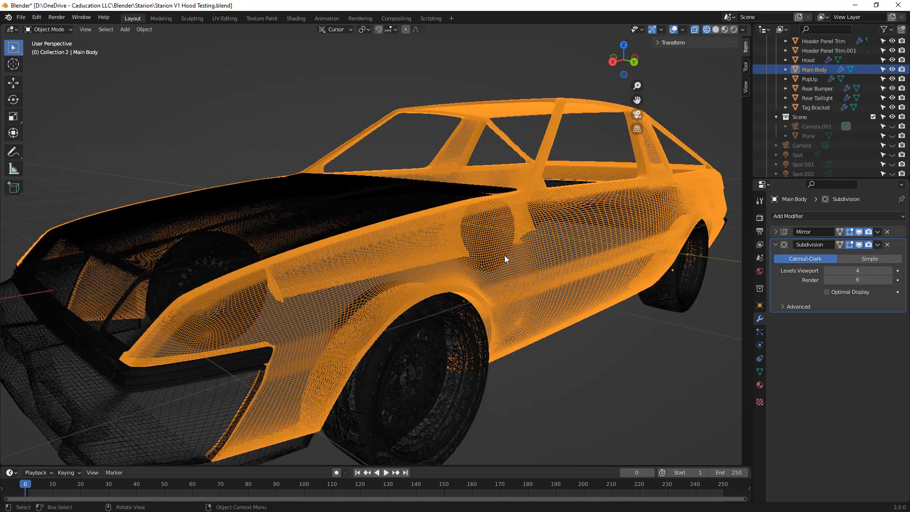
mouse_move(487, 261)
middle_down()
mouse_move(499, 258)
mouse_move(479, 259)
mouse_move(494, 261)
middle_up()
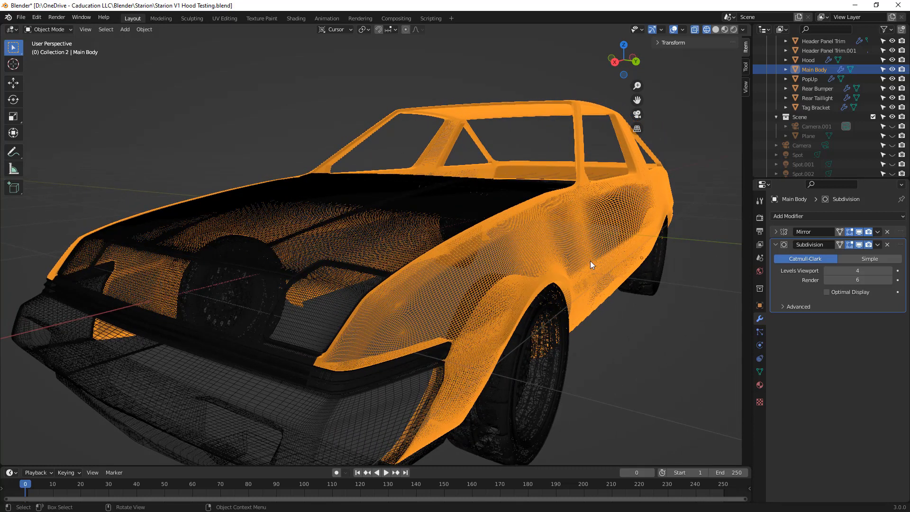
Step: Compare the Main Body's control cage in Edit Mode with its subdivided mesh, alternating between wireframe and solid shading
key(Tab)
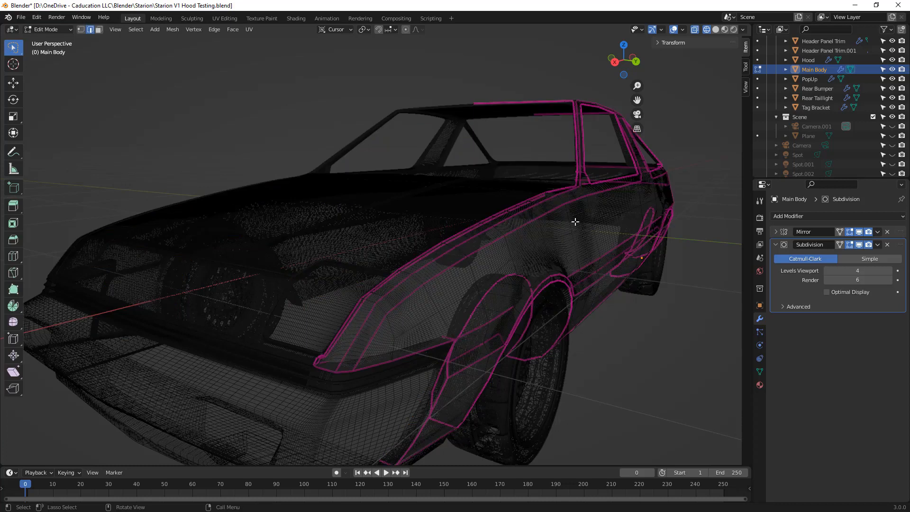
key(Tab)
click(716, 29)
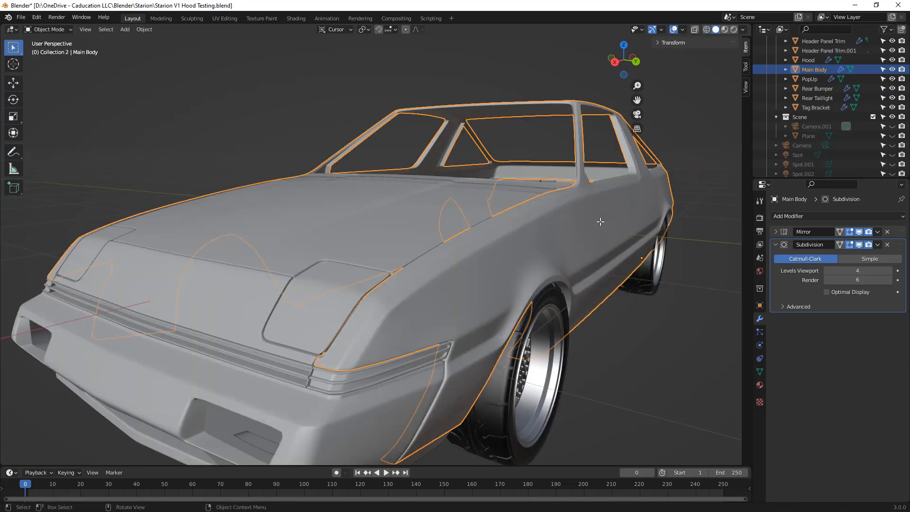
key(Tab)
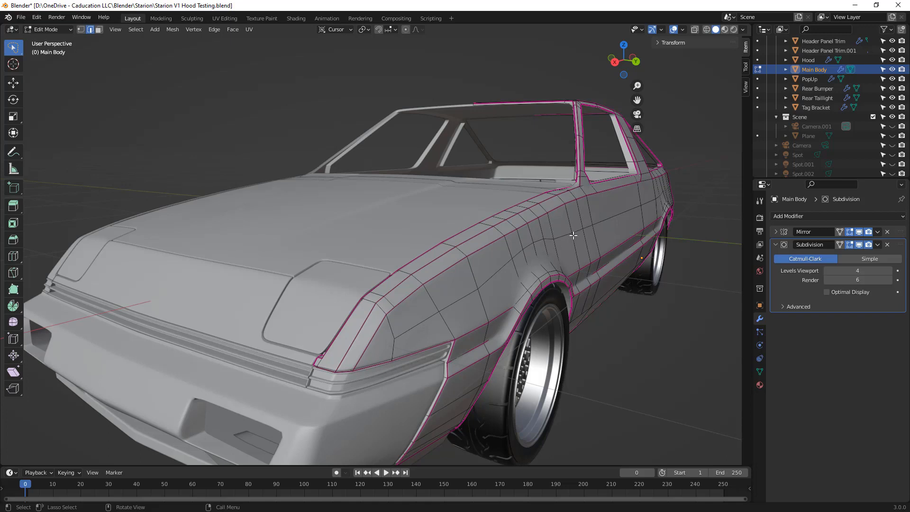
click(705, 30)
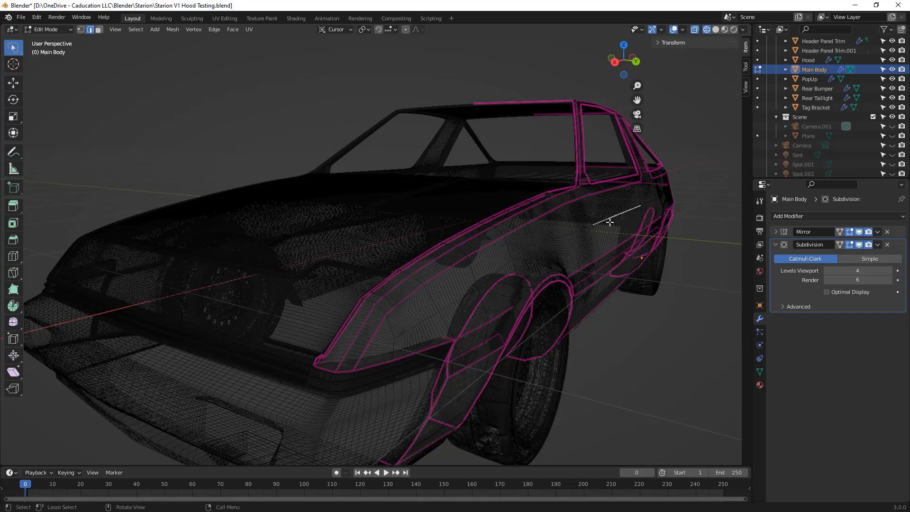
key(Tab)
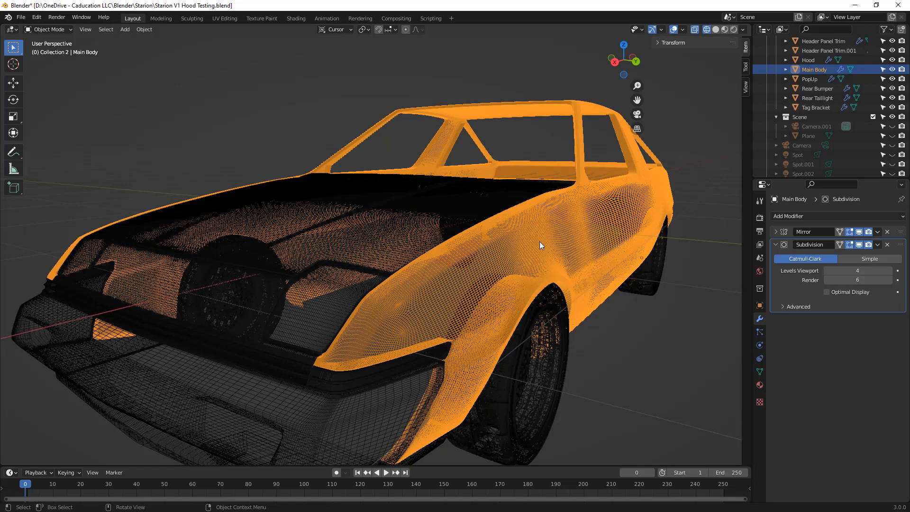
Step: Inspect the wireframe of the lower body side behind the front wheel up close, and switch to solid shading
middle_drag(581, 216, 497, 258)
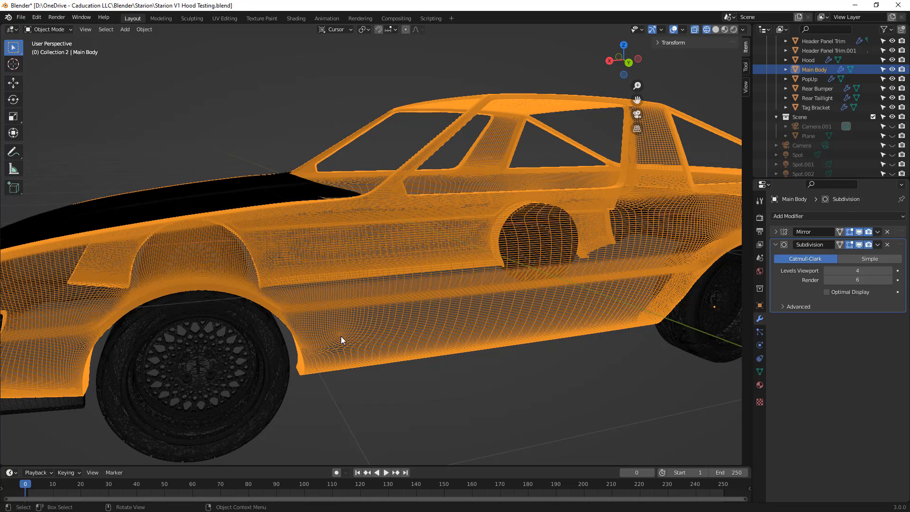
scroll(342, 340, up, 3)
middle_drag(342, 341, 367, 339)
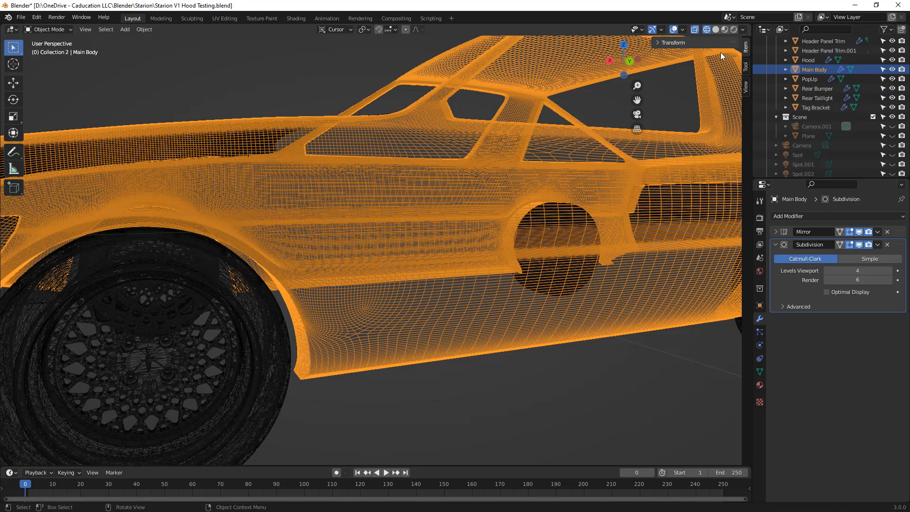
click(716, 29)
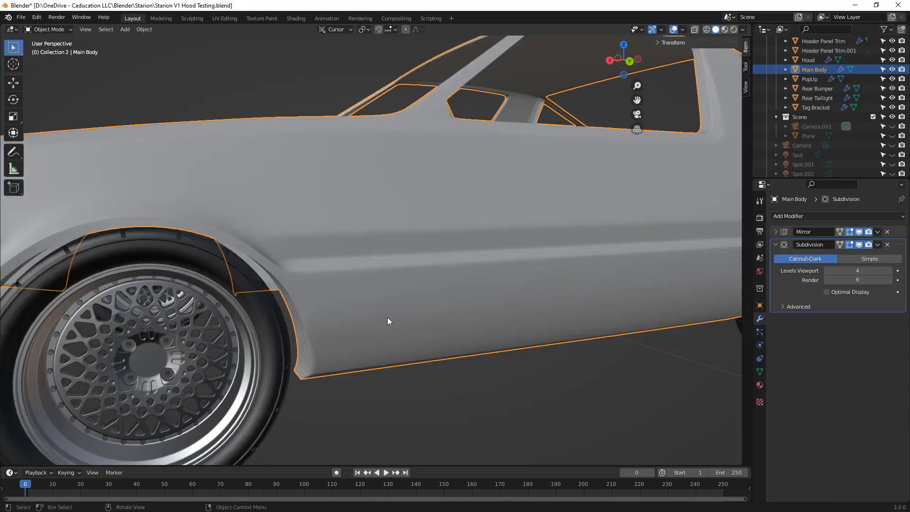
Step: Examine the Main Body's control edges in Edit Mode along the door and front fender, and show the whole car
key(Tab)
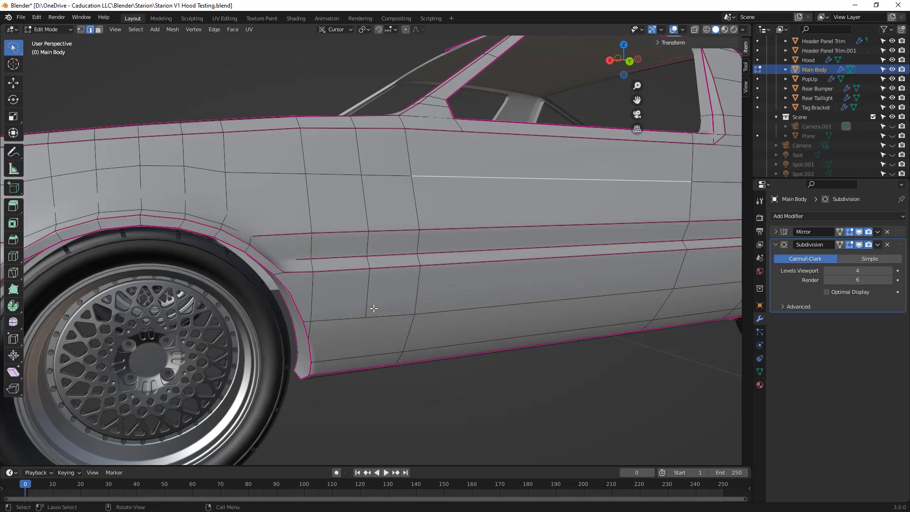
middle_drag(377, 333, 413, 332)
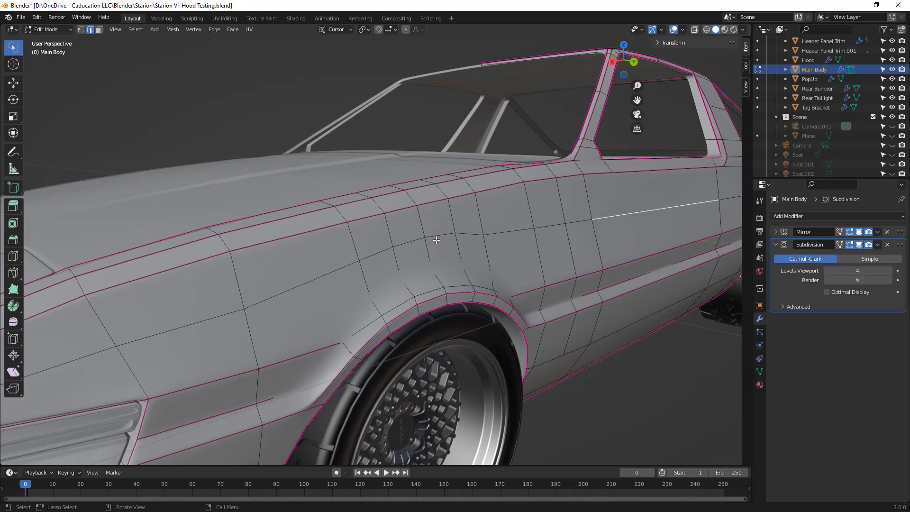
scroll(435, 240, down, 5)
mouse_move(514, 271)
middle_down()
mouse_move(506, 270)
mouse_move(515, 279)
middle_up()
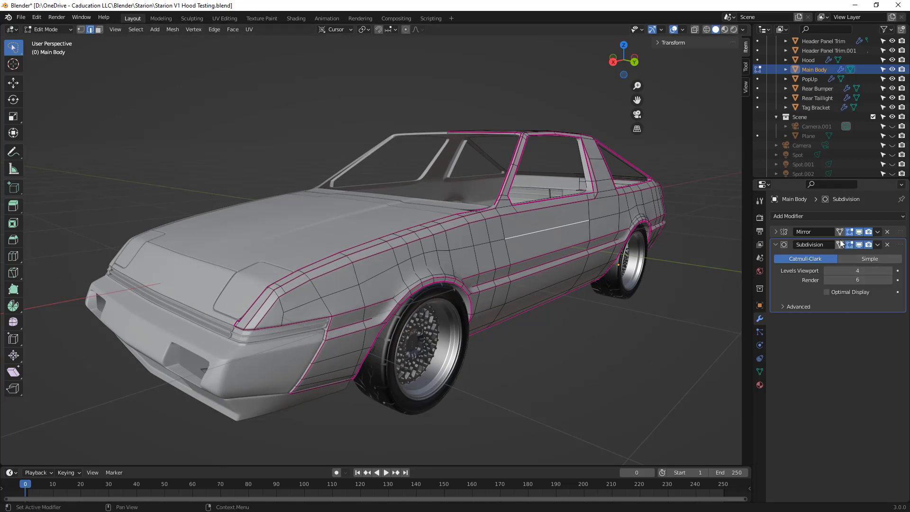
Step: Lower the Main Body's Subdivision viewport level to 1 and inspect the wheel arch in Object Mode
click(827, 271)
click(826, 271)
click(826, 270)
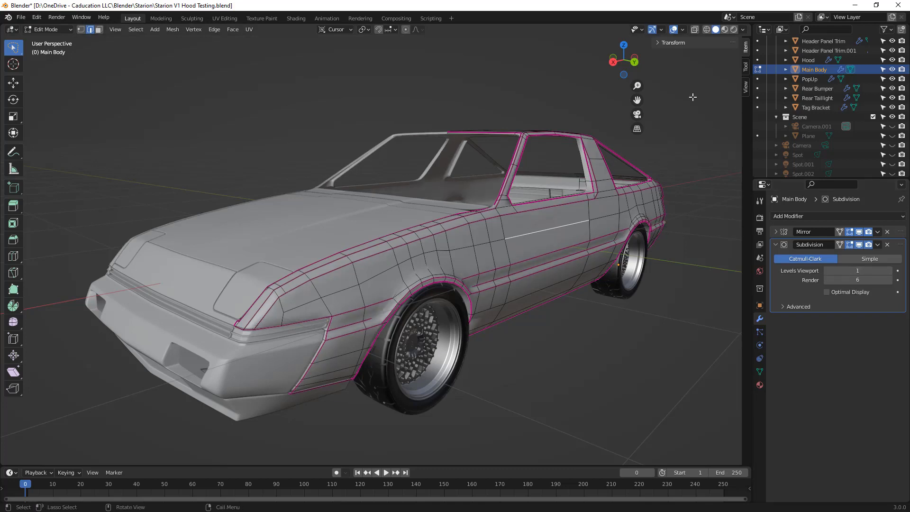
key(Tab)
middle_drag(637, 273, 322, 302)
scroll(359, 296, up, 2)
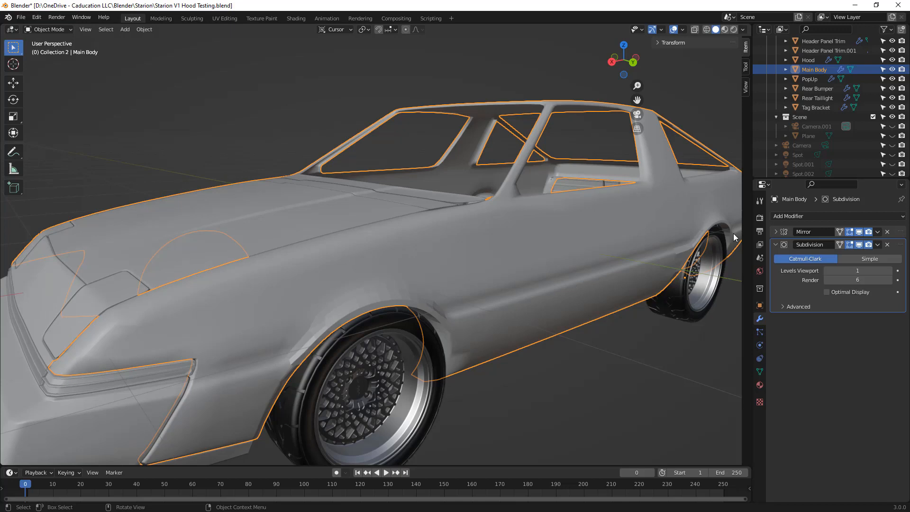
Step: Raise the Main Body's Subdivision viewport level step by step to 5, inspect the body side, and set it back to 4
click(888, 271)
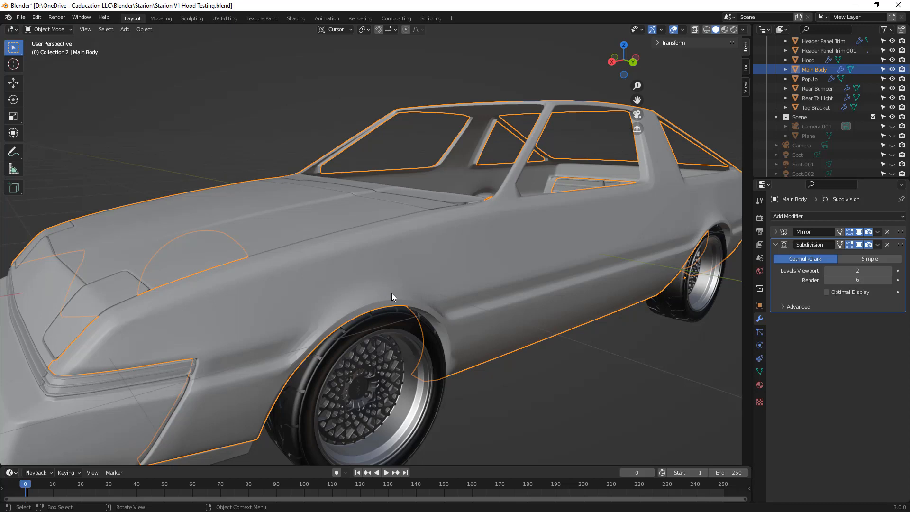
click(889, 270)
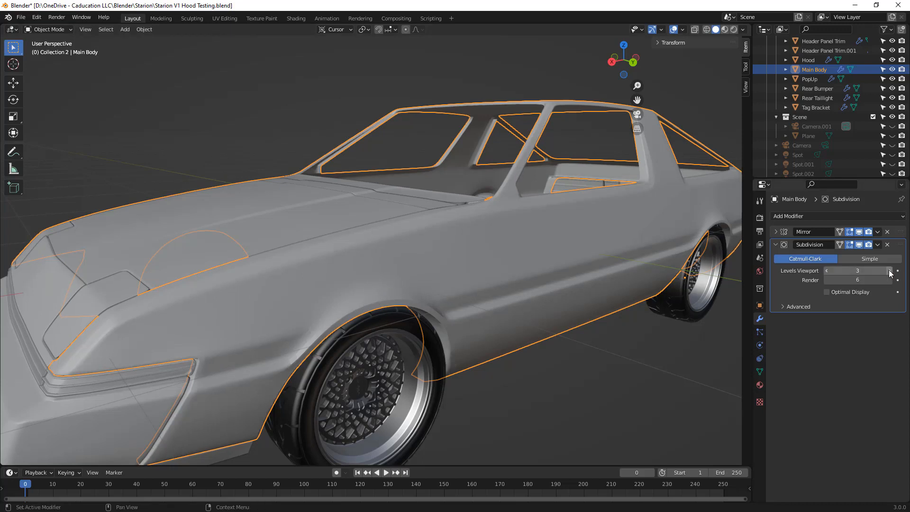
click(889, 271)
click(889, 271)
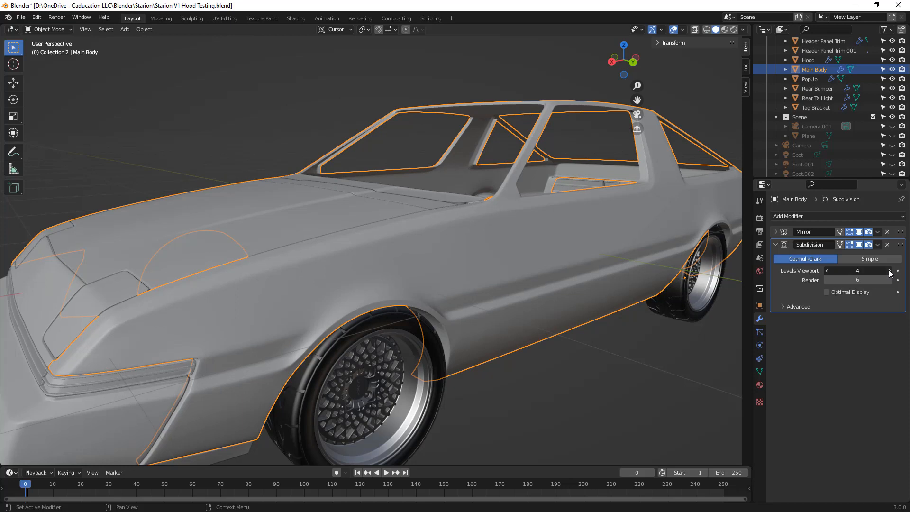
middle_drag(545, 354, 512, 349)
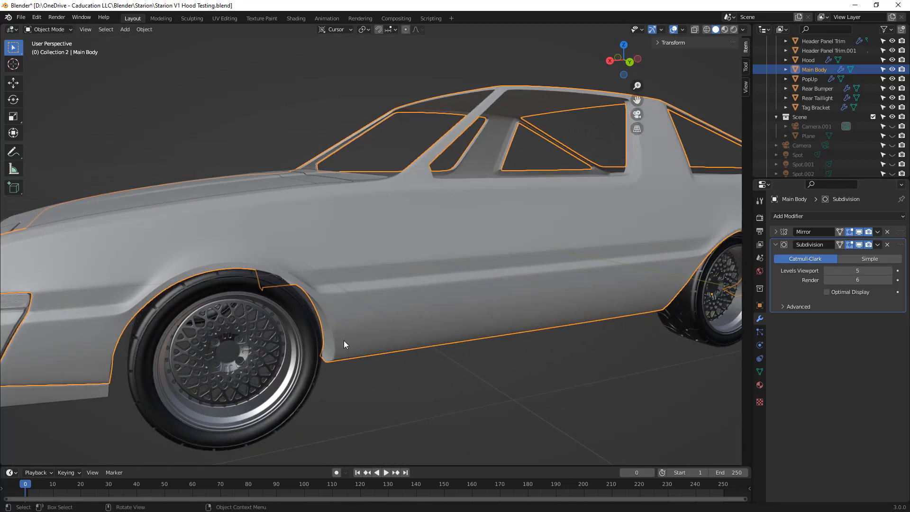
middle_drag(325, 315, 356, 324)
click(826, 271)
Step: View the whole Starion from the front and show the Main Body's control mesh in Edit Mode
scroll(568, 267, down, 5)
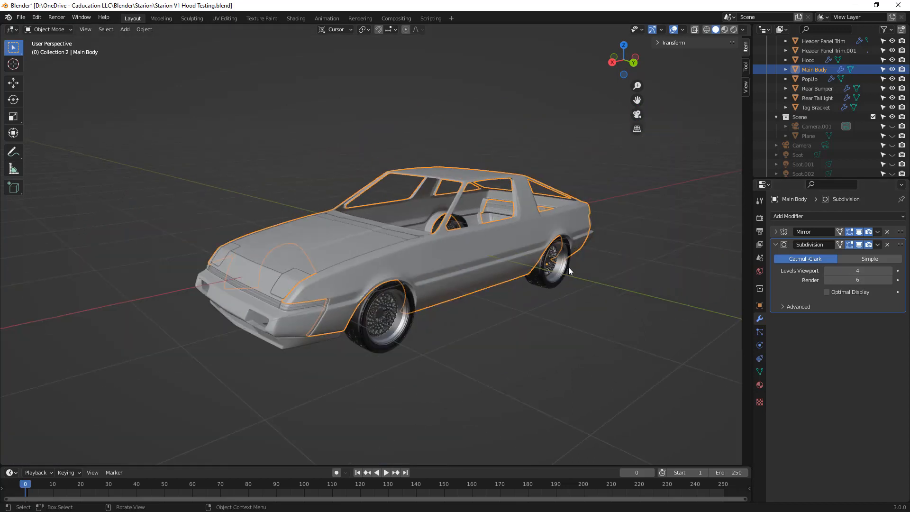
middle_drag(516, 260, 467, 266)
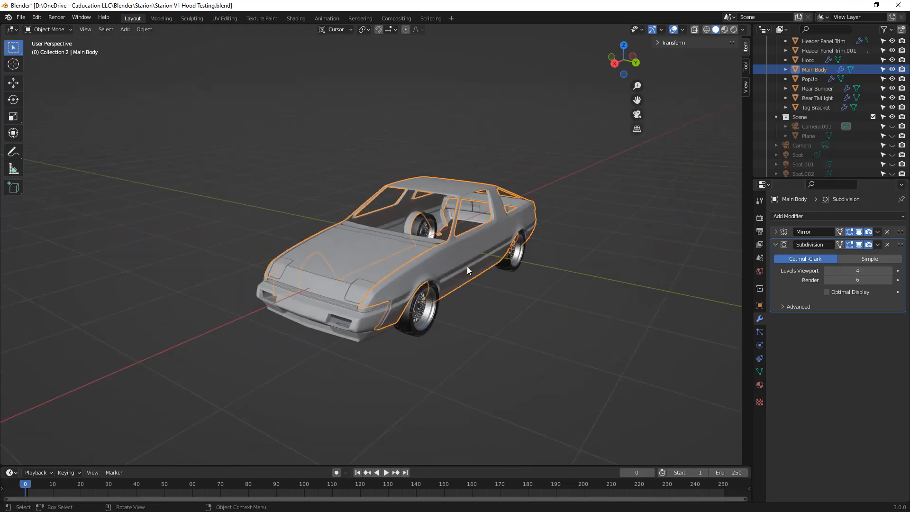
shift+middle_drag(496, 257, 527, 266)
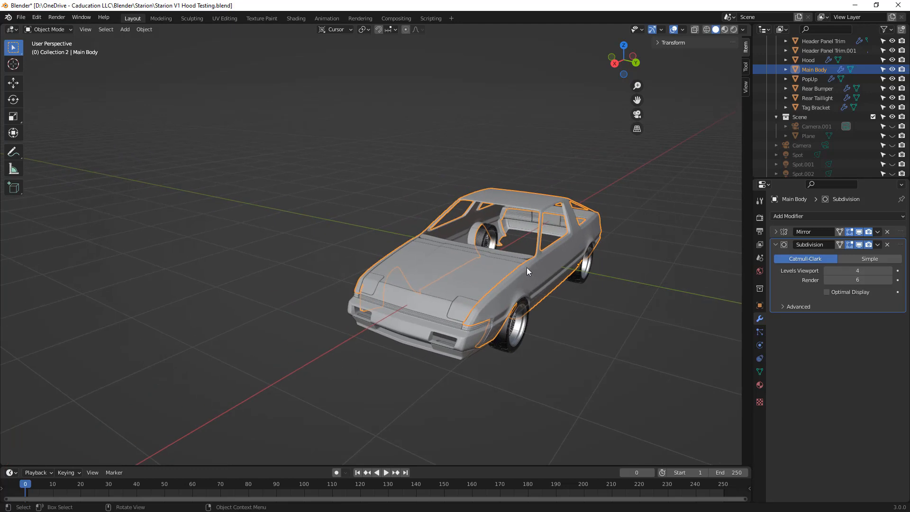
scroll(527, 267, up, 1)
middle_drag(582, 276, 577, 273)
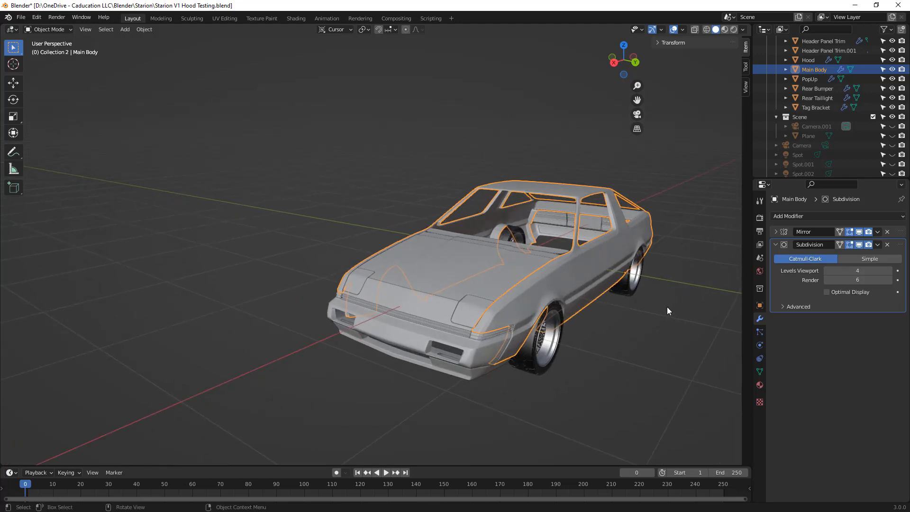
click(877, 244)
key(Tab)
mouse_move(560, 283)
middle_down()
mouse_move(613, 283)
mouse_move(599, 280)
middle_up()
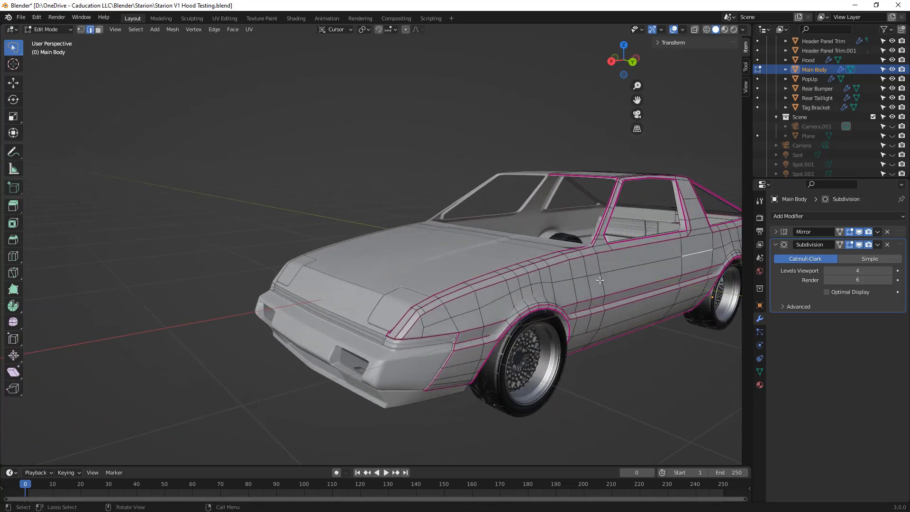
middle_drag(506, 297, 511, 303)
Step: Select the Hood and examine its mesh edges up close in Edit Mode
key(Tab)
click(481, 294)
key(Tab)
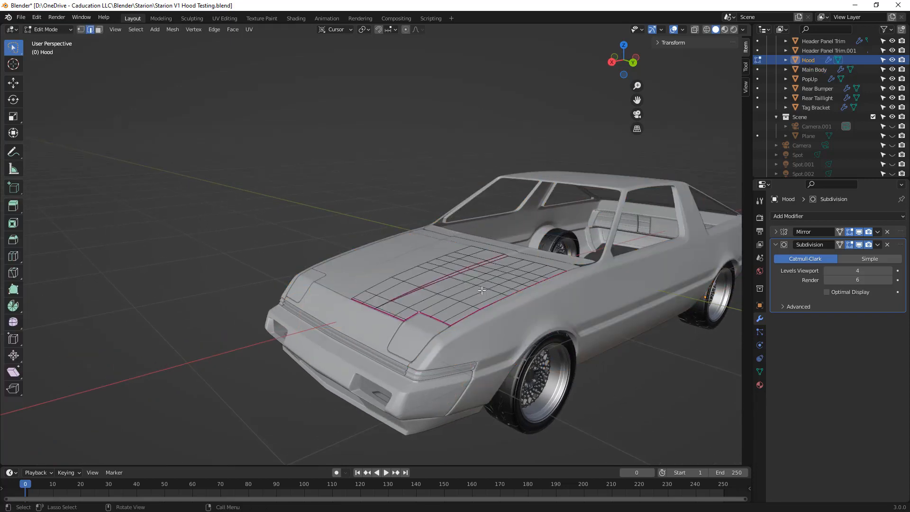
scroll(429, 293, up, 2)
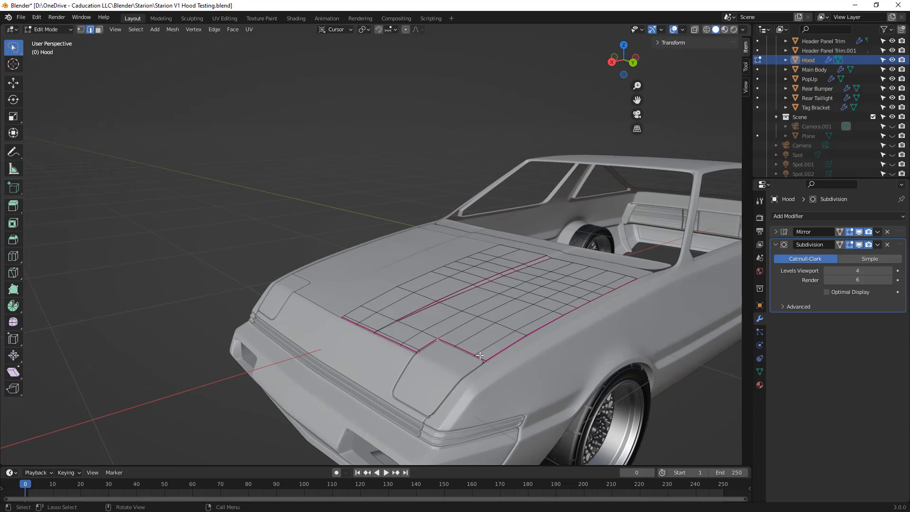
scroll(415, 345, up, 3)
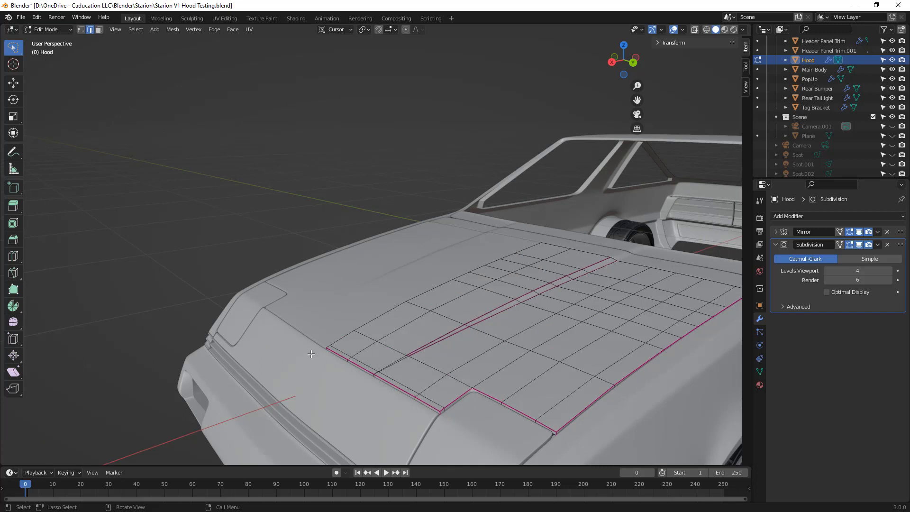
Step: Select the Header Panel, examine its mesh edges in Edit Mode, and return to Object Mode
key(Tab)
click(357, 351)
key(Tab)
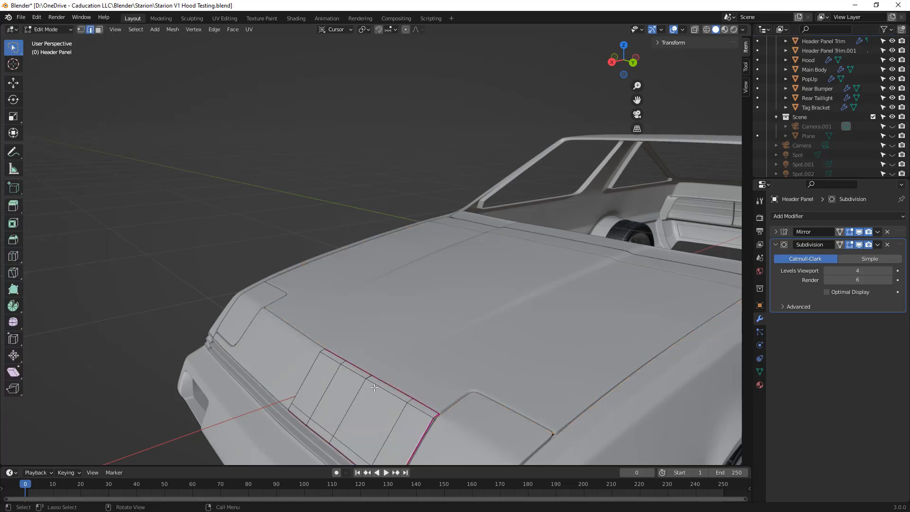
key(Tab)
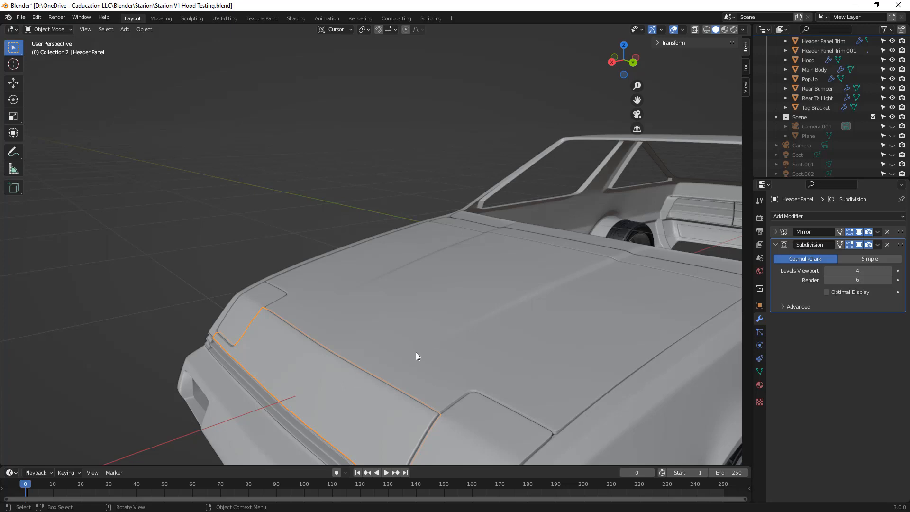
Step: Deselect the Header Panel and inspect the hood and header panel's profile up close in the Back Orthographic view
scroll(416, 355, down, 6)
click(635, 63)
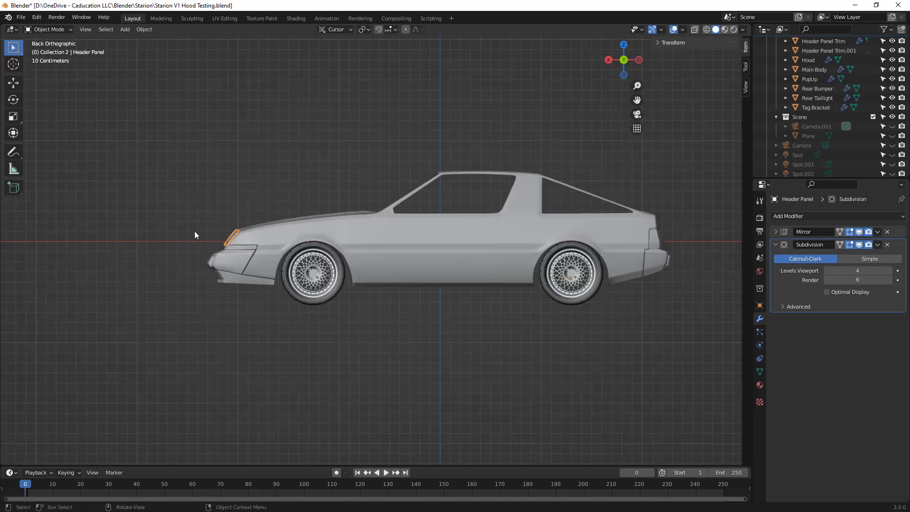
click(200, 226)
scroll(211, 224, up, 4)
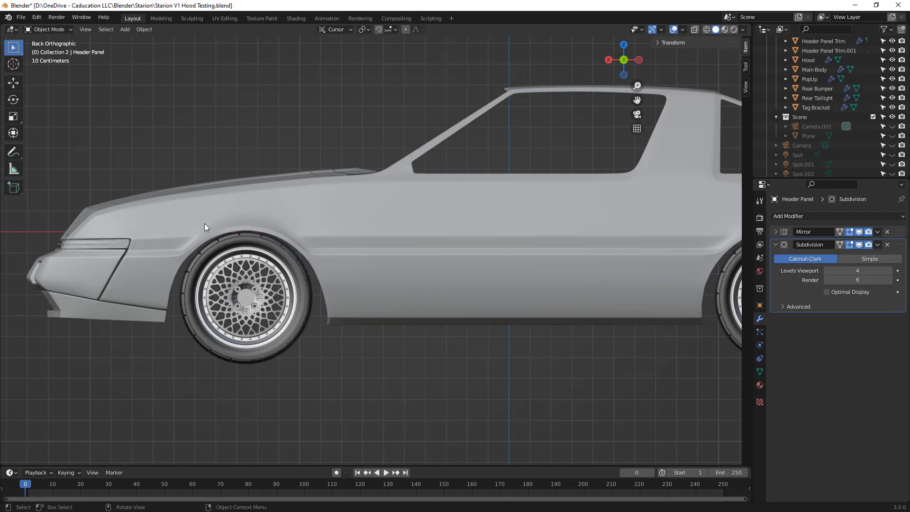
shift+middle_drag(254, 228, 416, 257)
scroll(313, 246, up, 5)
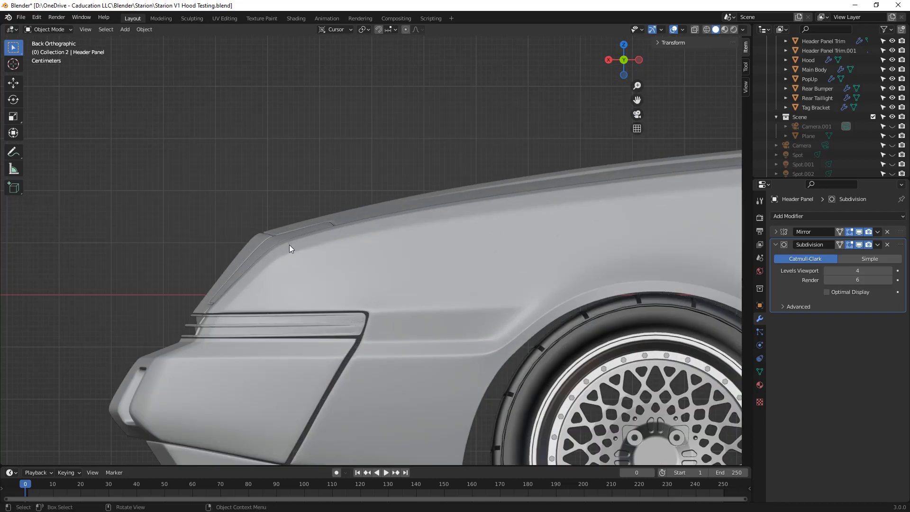
Step: Inspect the Starion's nose and hood profile from the side, then view the front end in perspective
shift+middle_drag(284, 243, 318, 250)
scroll(289, 240, up, 1)
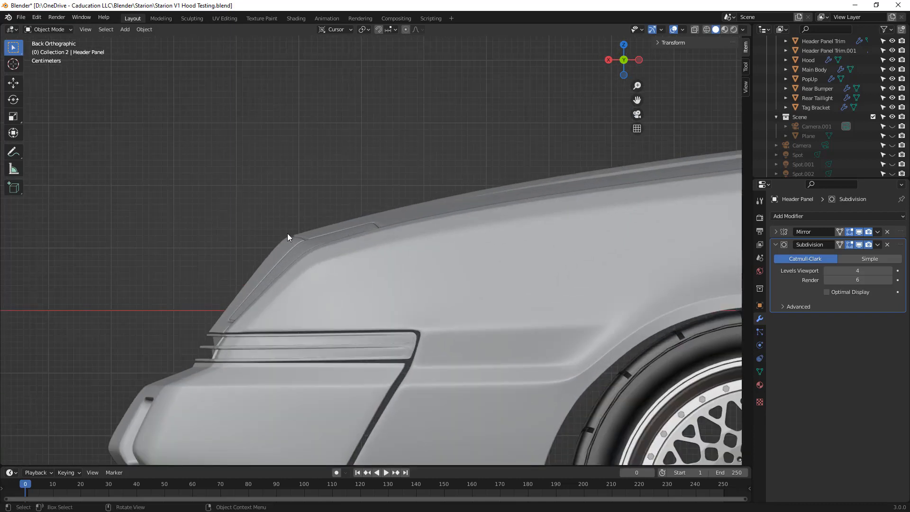
scroll(303, 231, down, 8)
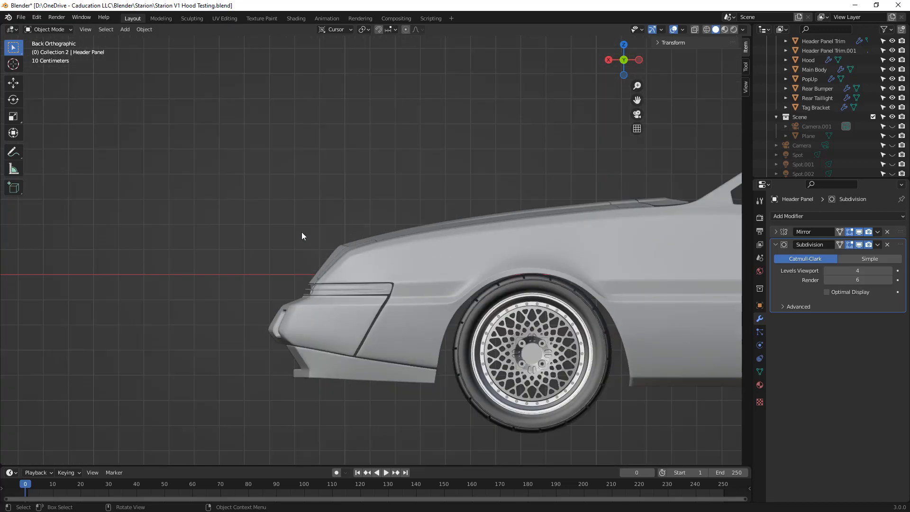
middle_drag(308, 269, 348, 273)
scroll(578, 282, up, 4)
scroll(332, 256, down, 2)
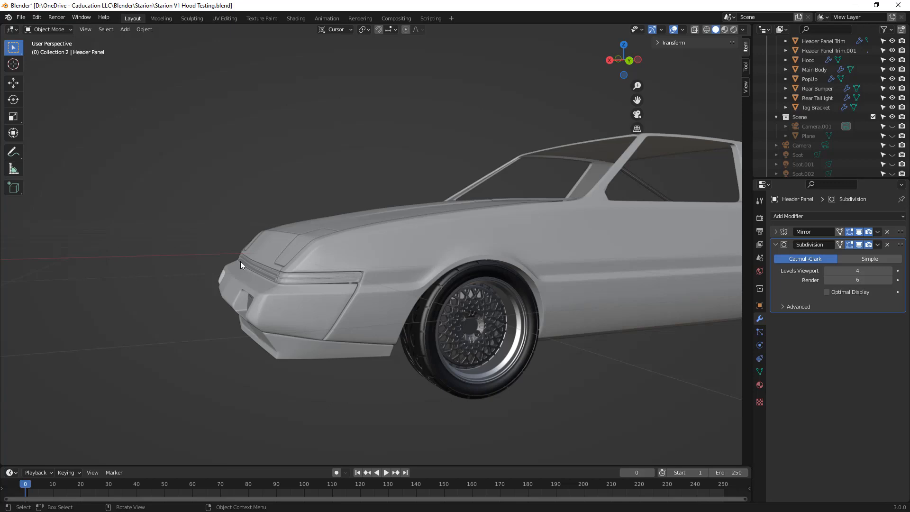
Step: Select the Main Body, view the front end from a three-quarter angle, and deselect it
click(442, 232)
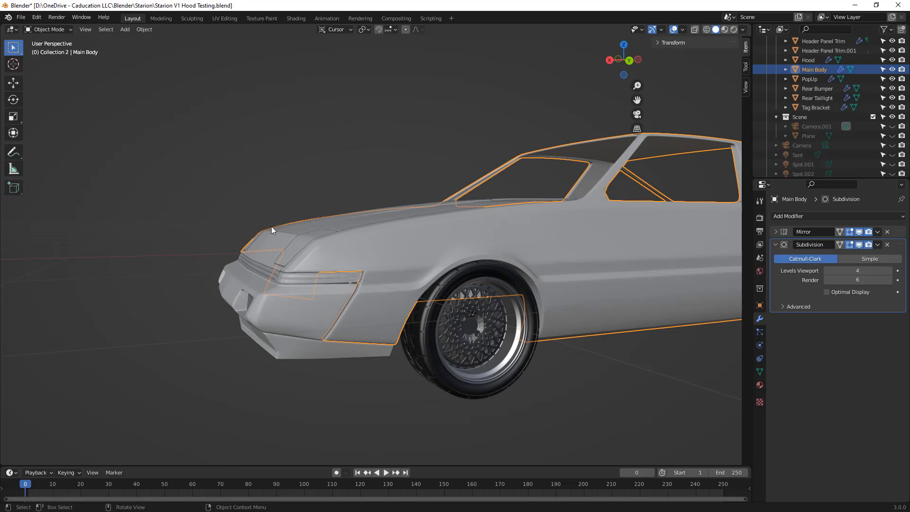
mouse_move(295, 254)
middle_down()
mouse_move(305, 255)
mouse_move(292, 261)
mouse_move(312, 265)
mouse_move(308, 258)
middle_up()
click(286, 196)
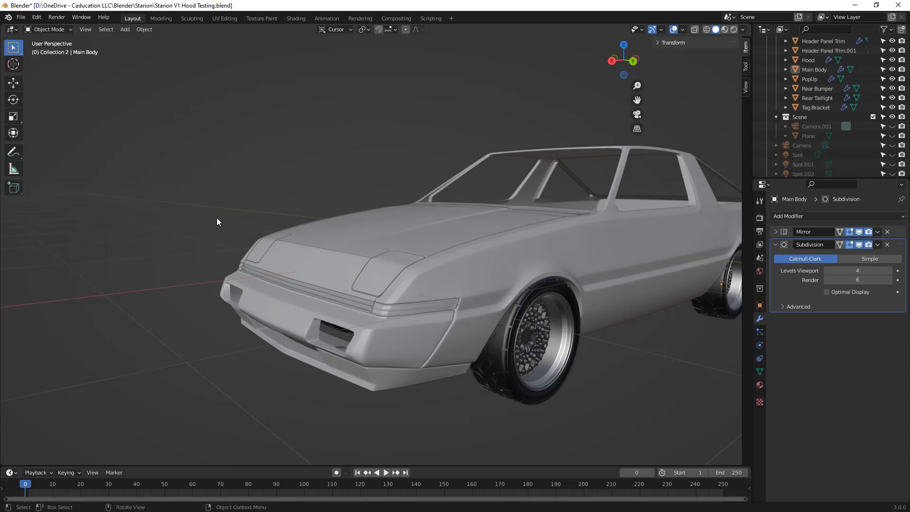
Step: Select the Front Bumper and examine its control mesh up close in Edit Mode
click(303, 308)
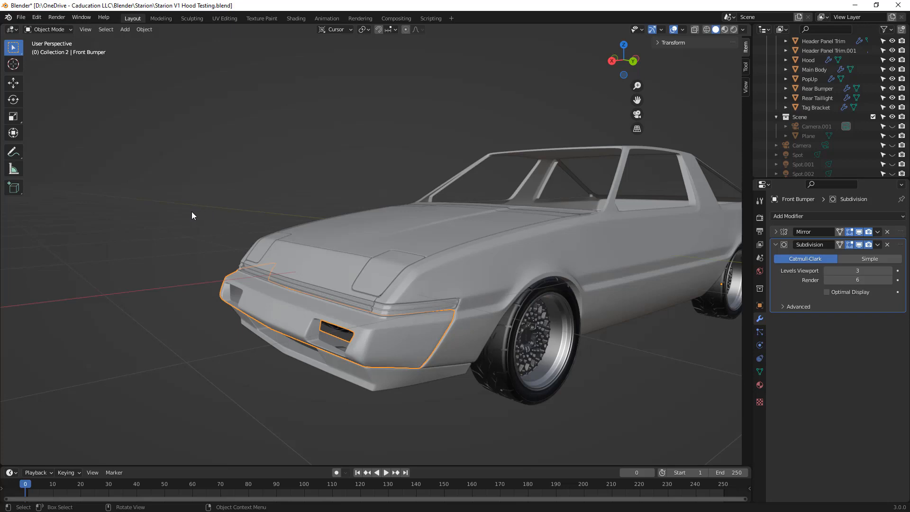
click(443, 289)
click(402, 336)
key(Tab)
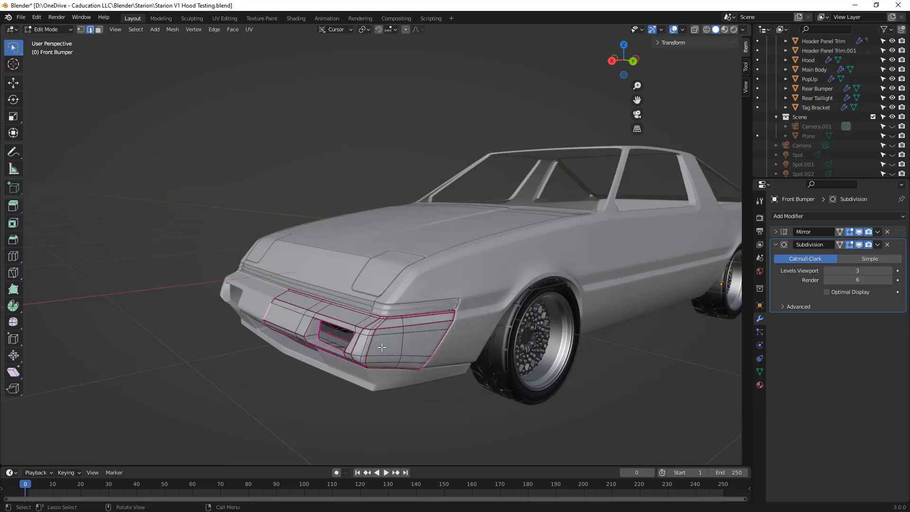
scroll(390, 345, up, 2)
middle_drag(397, 368, 352, 296)
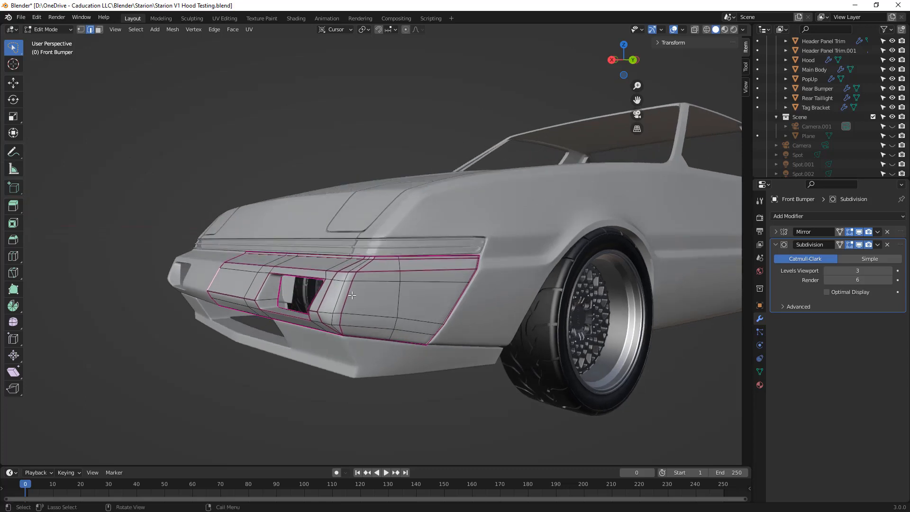
Step: Check the crease data of several Front Bumper edges in the expanded Transform properties, then clear the edge selection
click(426, 270)
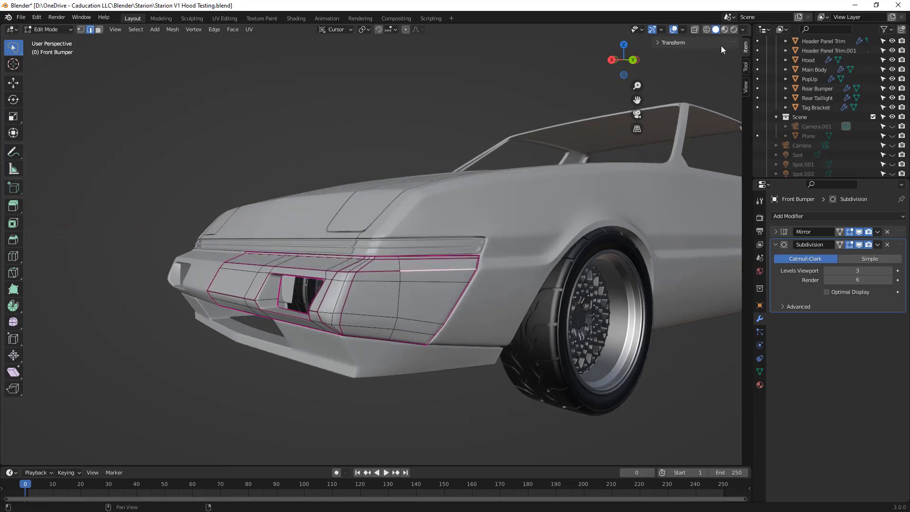
click(656, 43)
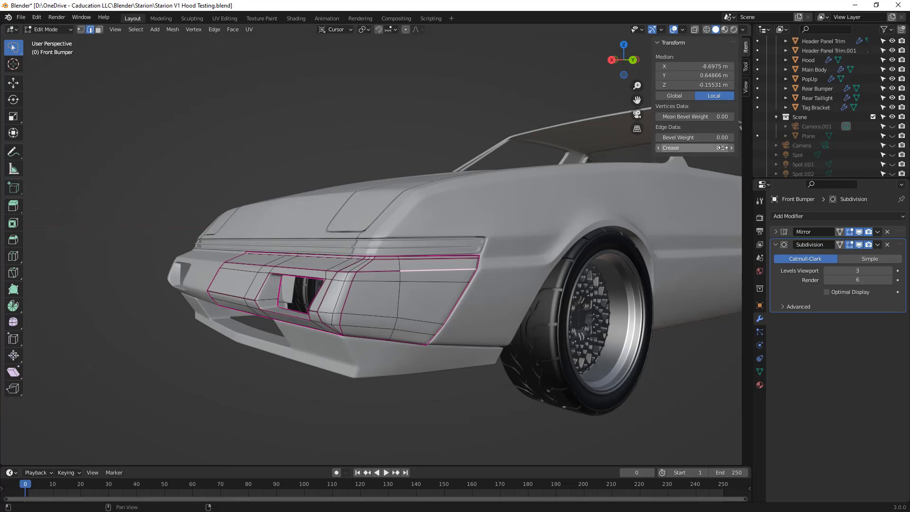
click(422, 282)
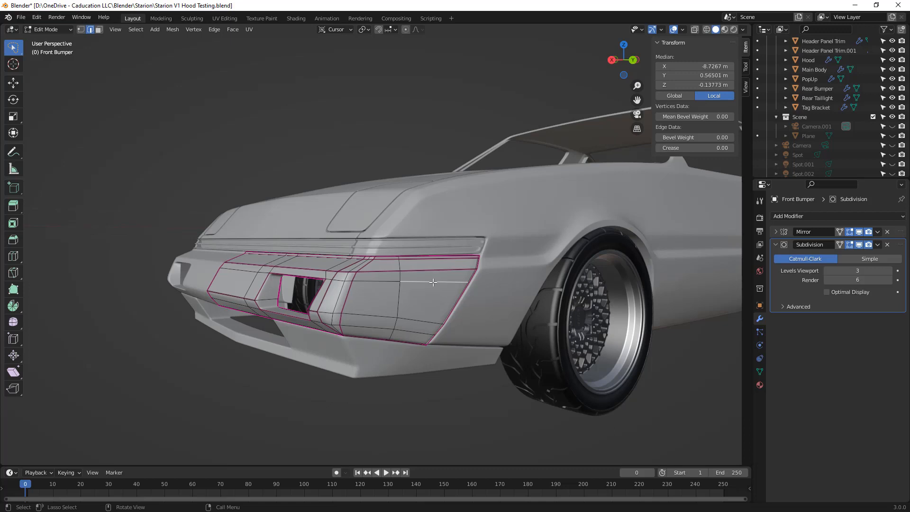
click(365, 265)
click(279, 292)
click(463, 145)
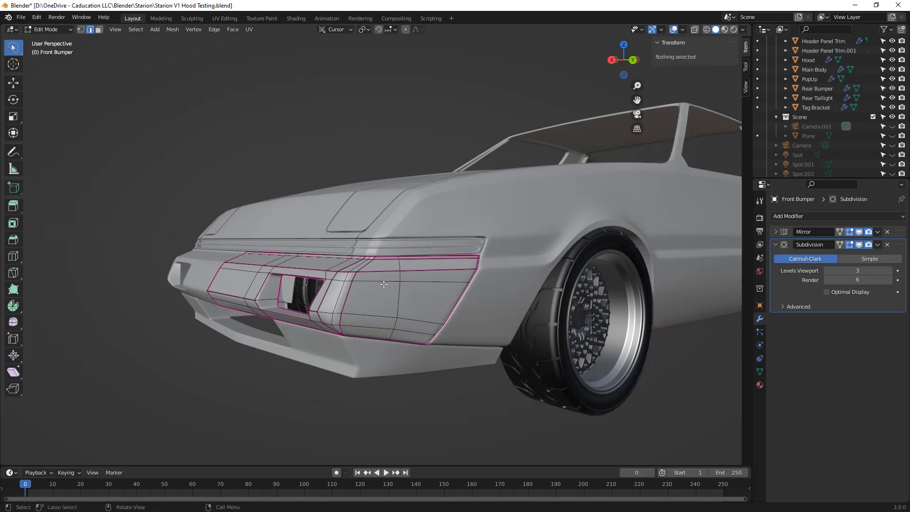
Step: Compare the Front Bumper's subdivided mesh in Object Mode with its control mesh in Edit Mode, using wireframe shading
key(Tab)
click(377, 286)
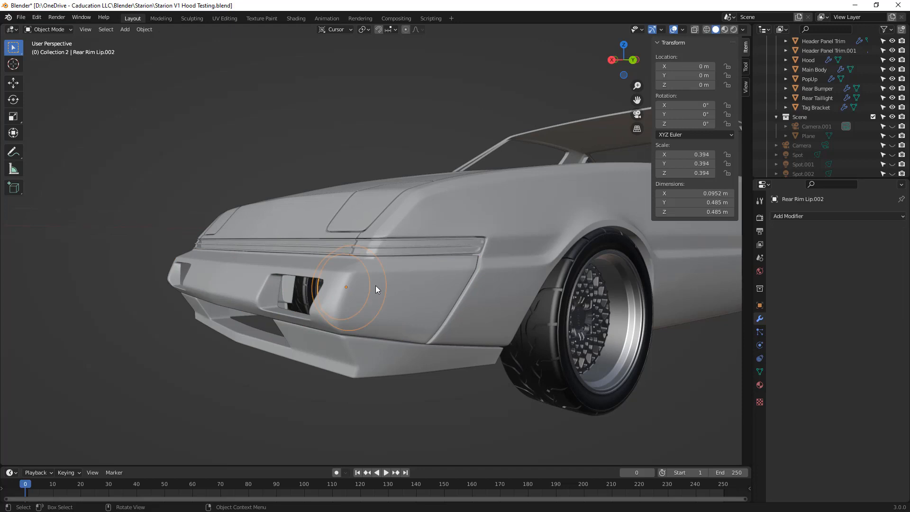
click(413, 283)
click(706, 29)
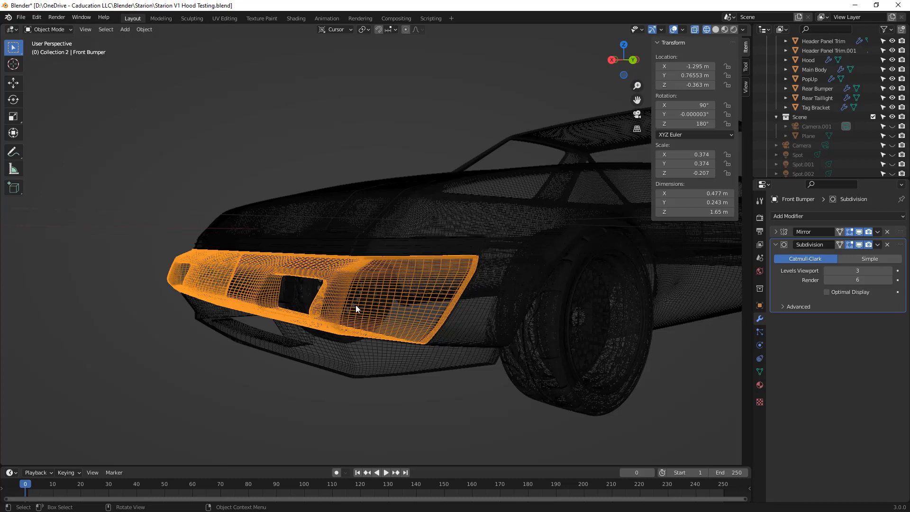
key(Tab)
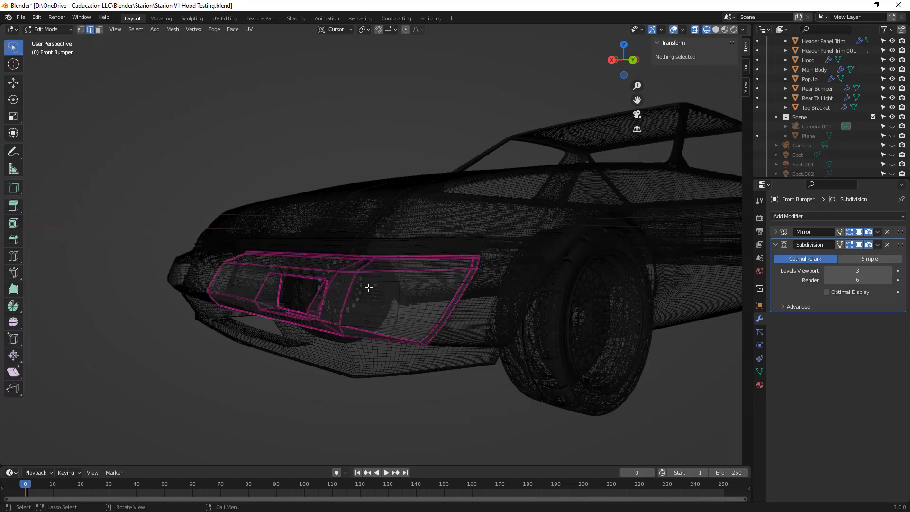
Step: Restore solid shading, return to Object Mode, and view the Starion's overall shape
click(715, 29)
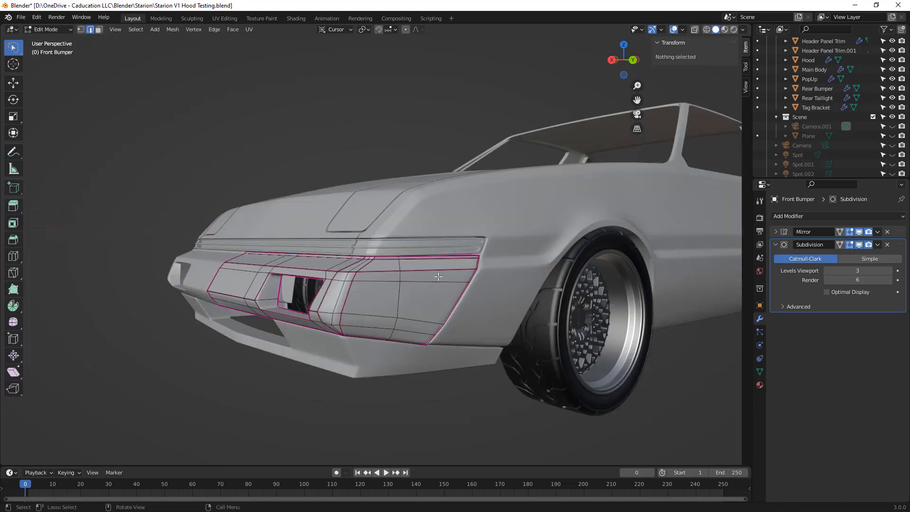
key(Tab)
click(342, 151)
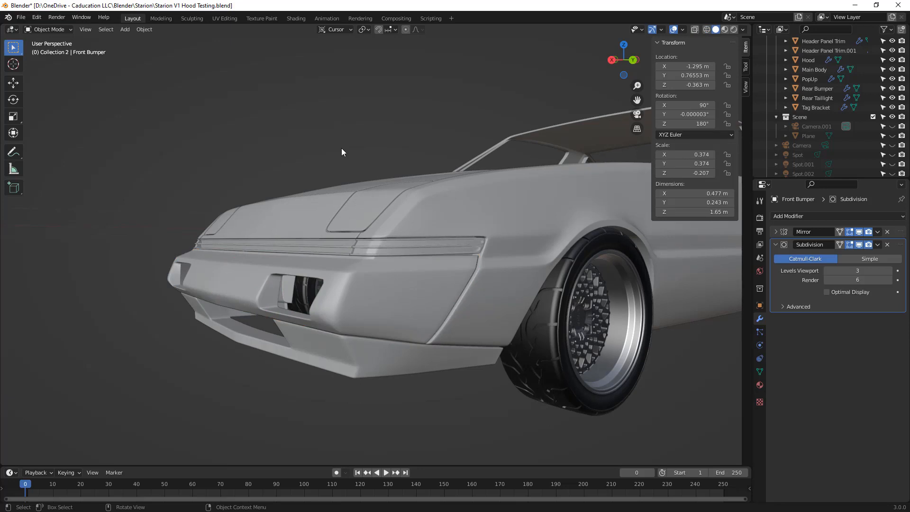
scroll(332, 152, down, 6)
middle_drag(453, 230, 392, 240)
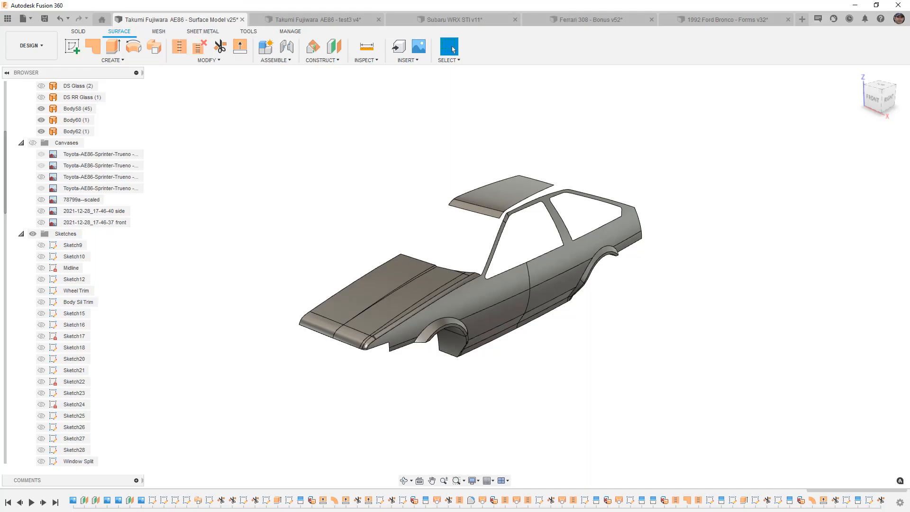
Step: Show the Subaru WRX STI, Ferrari 308 and 1992 Ford Bronco models one after another in Fusion 360
click(471, 19)
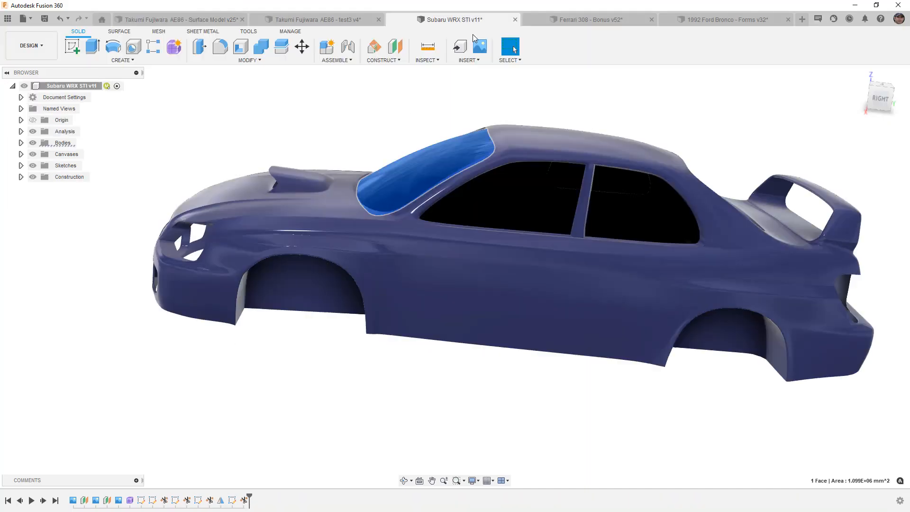
click(613, 18)
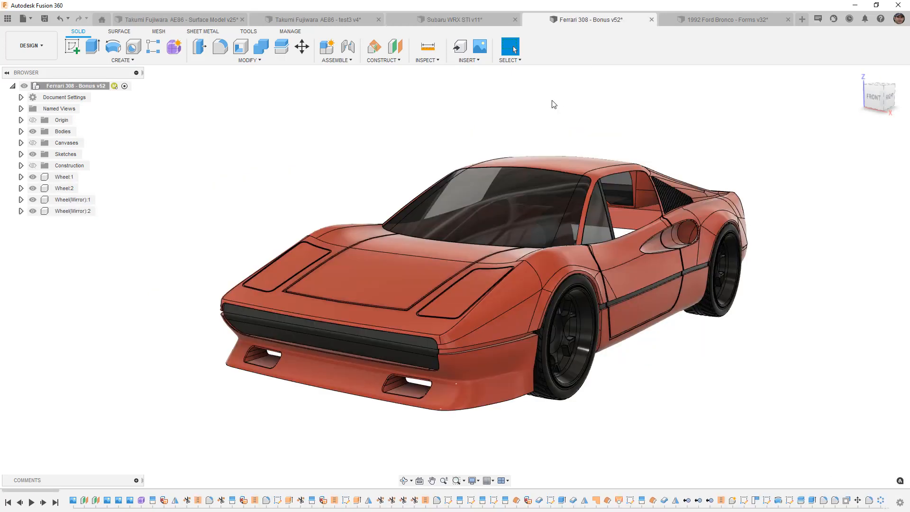
click(734, 19)
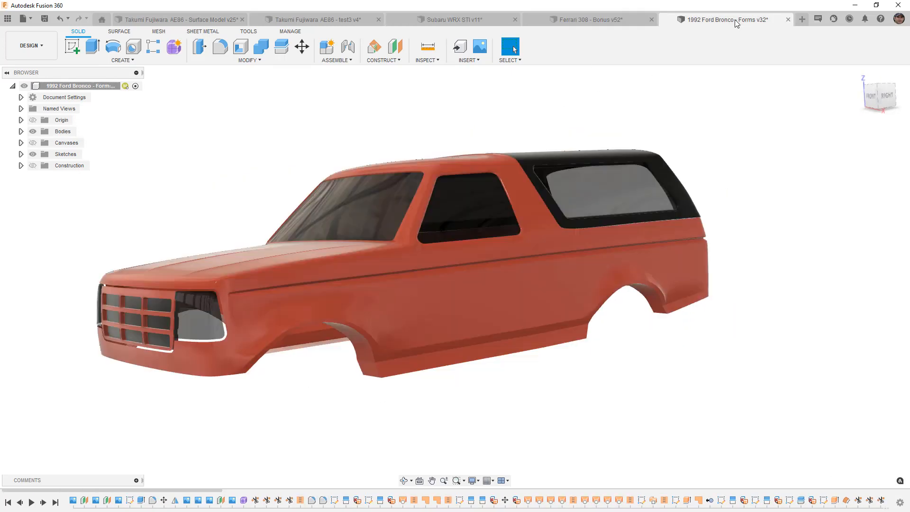
Step: Inspect the Ford Bronco body from the right side and from a front three-quarter angle
click(884, 97)
scroll(448, 185, down, 3)
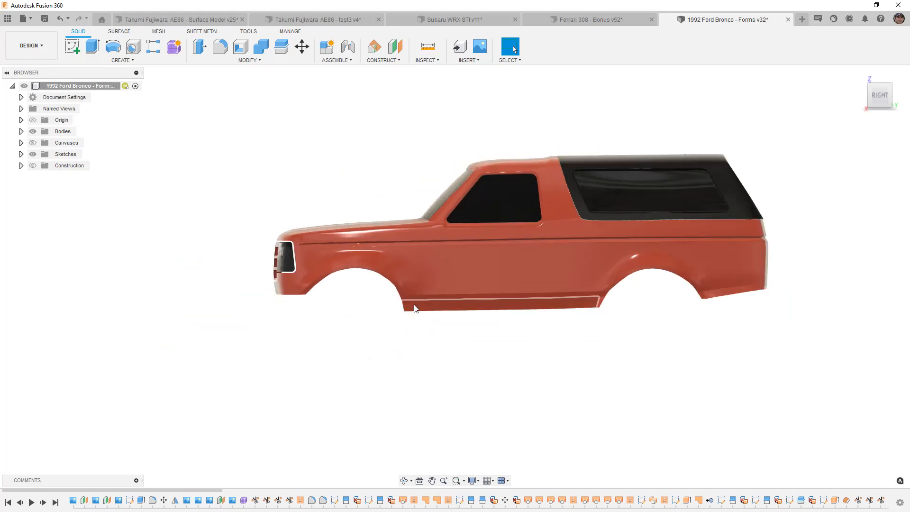
shift+middle_drag(422, 300, 470, 311)
scroll(469, 312, up, 3)
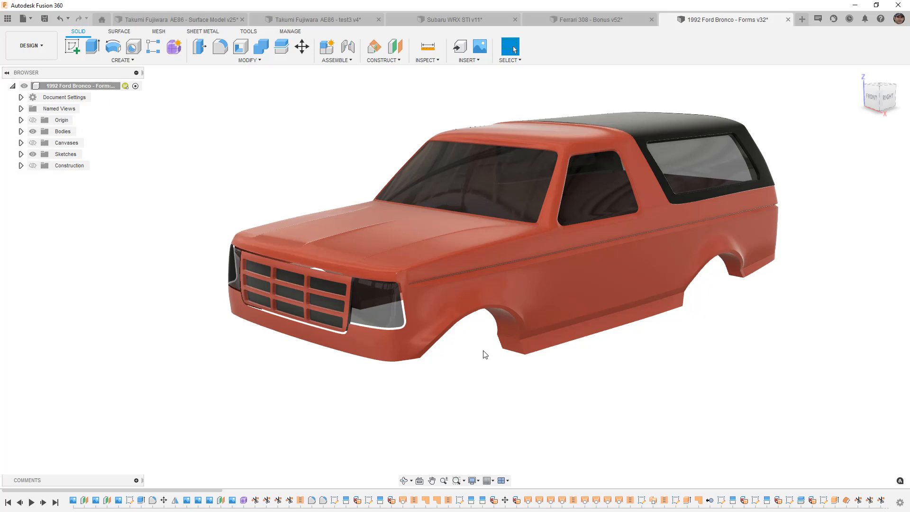
Step: Switch to the AE86 test3 form, set its Main Body to smooth display, and examine the door and fender area
click(327, 21)
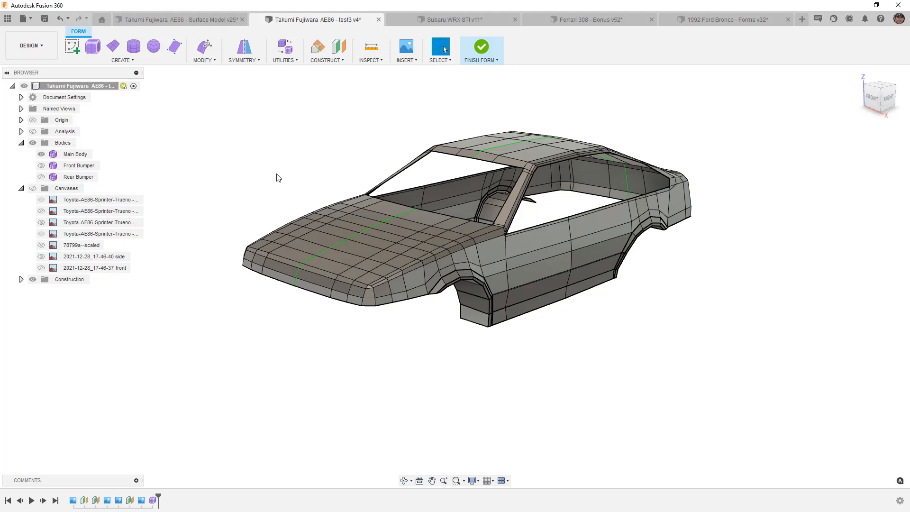
click(521, 266)
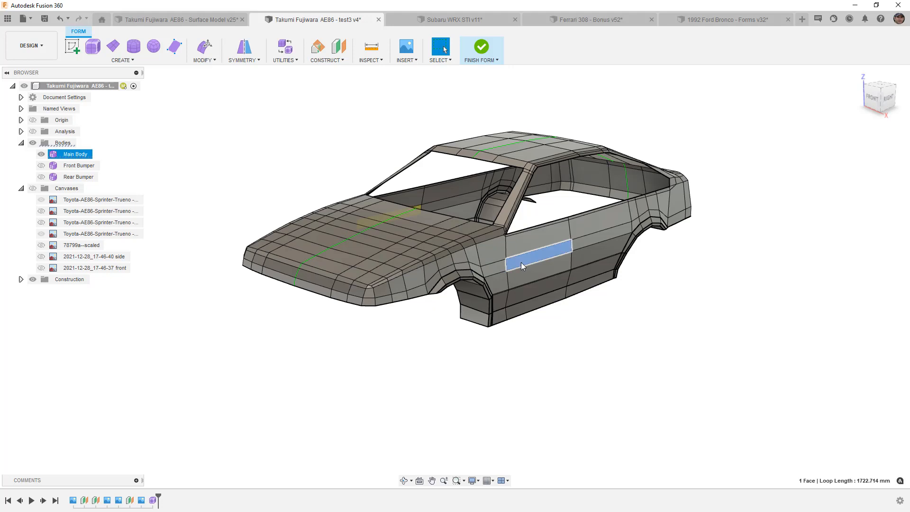
key(alt+3)
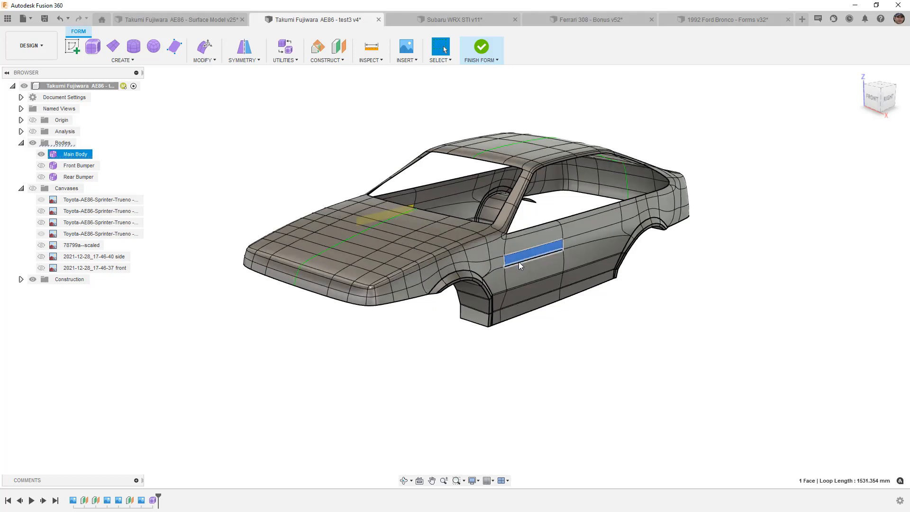
scroll(564, 251, up, 3)
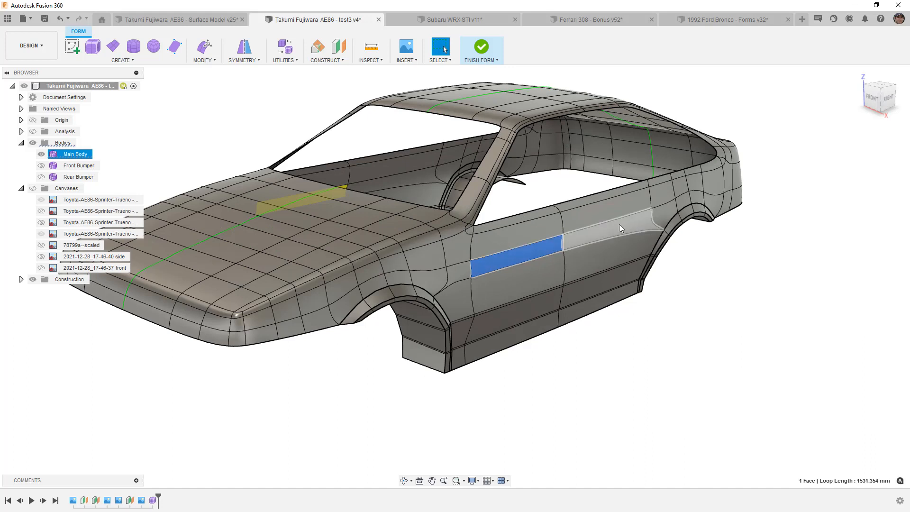
scroll(445, 290, up, 2)
scroll(445, 289, up, 1)
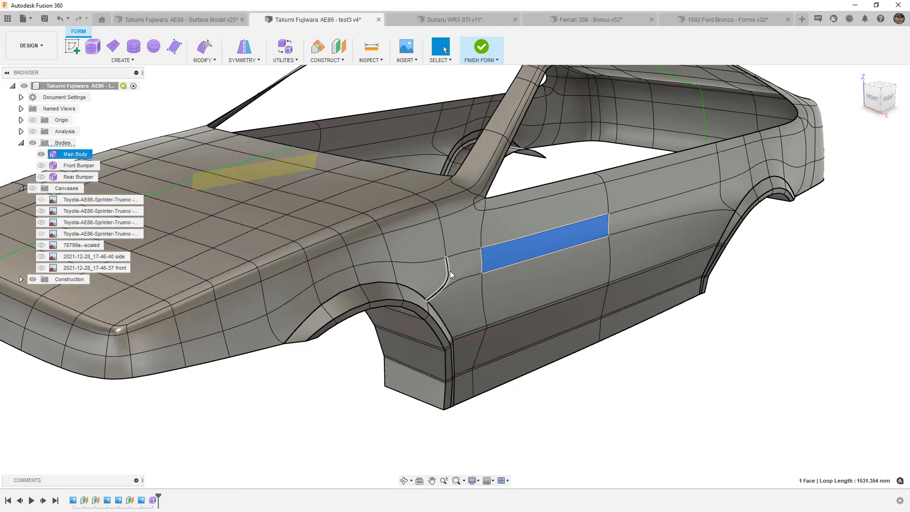
Step: Show the AE86 form without visible edges and select the fender face behind the front wheel arch
click(452, 272)
key(ctrl+4)
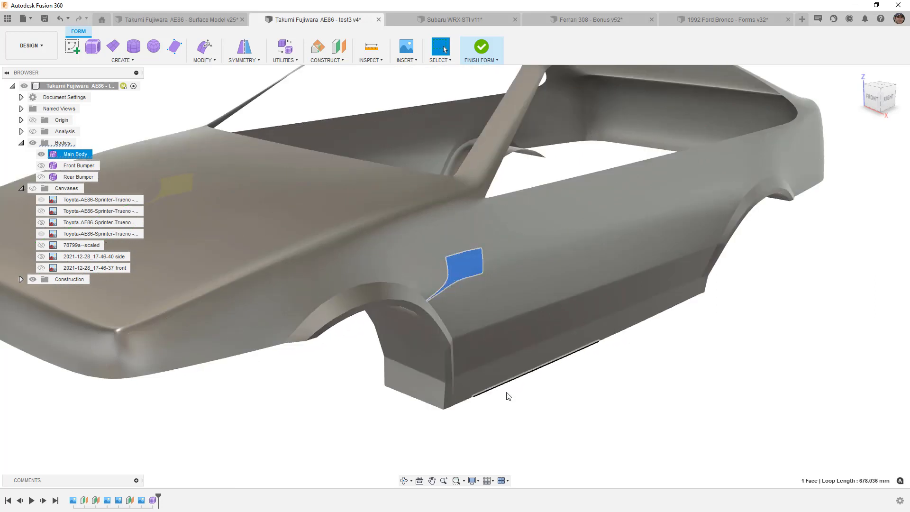
click(538, 421)
mouse_move(525, 404)
shift+middle_down()
mouse_move(482, 398)
mouse_move(529, 400)
mouse_move(523, 402)
shift+middle_up()
click(471, 282)
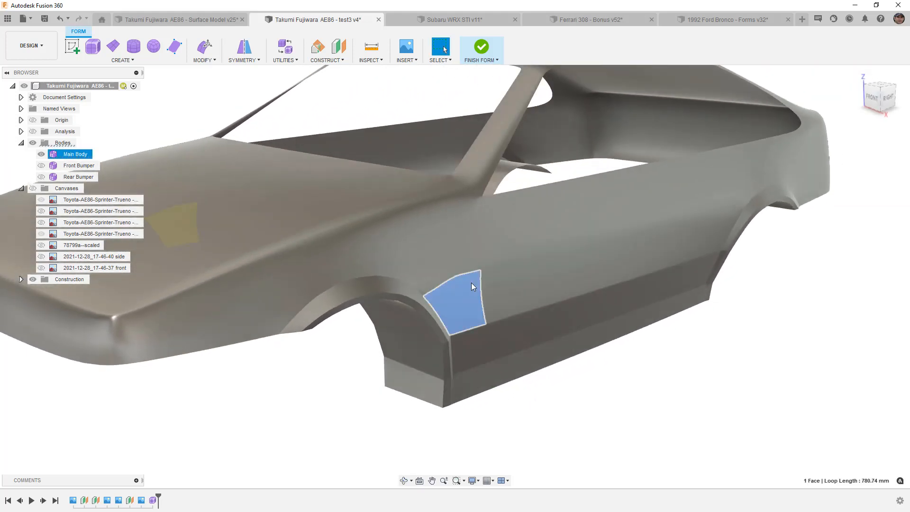
Step: Return the AE86 Main Body to box display with visible edges and clear the face selection
key(ctrl+1)
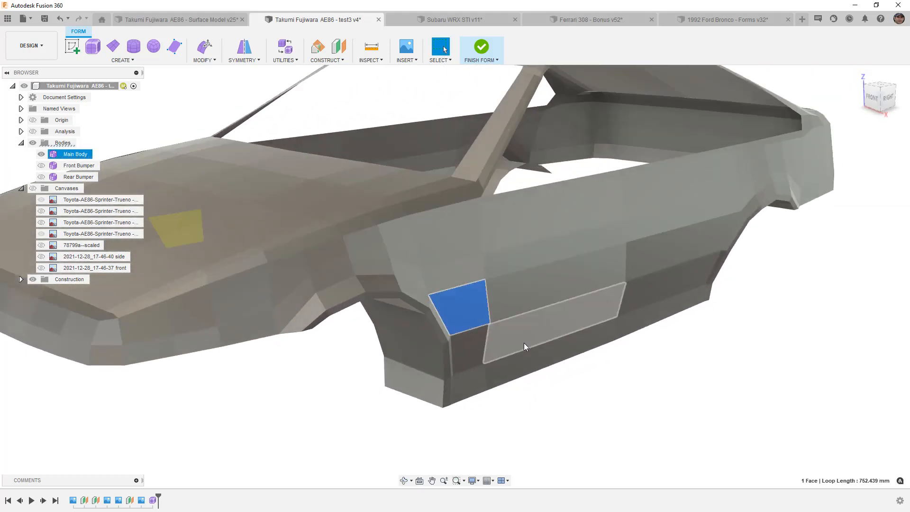
key(ctrl+6)
scroll(561, 366, down, 2)
click(562, 383)
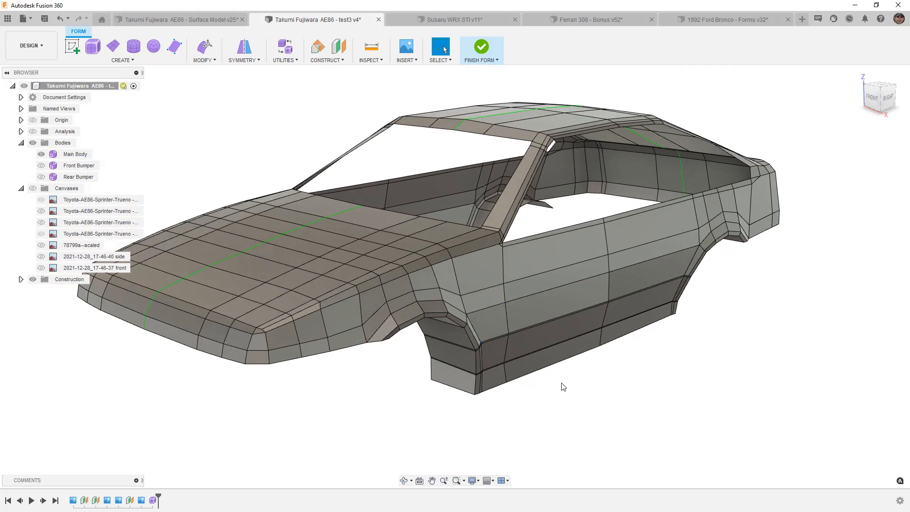
Step: View the whole AE86 body from a higher angle and finish the form, keeping the Main Body visible
scroll(561, 383, down, 2)
shift+middle_drag(561, 376, 561, 384)
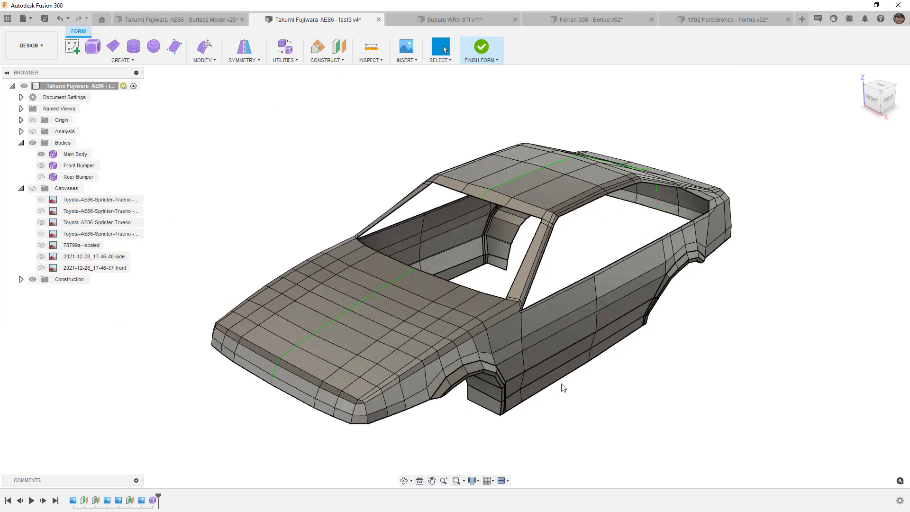
scroll(562, 387, down, 1)
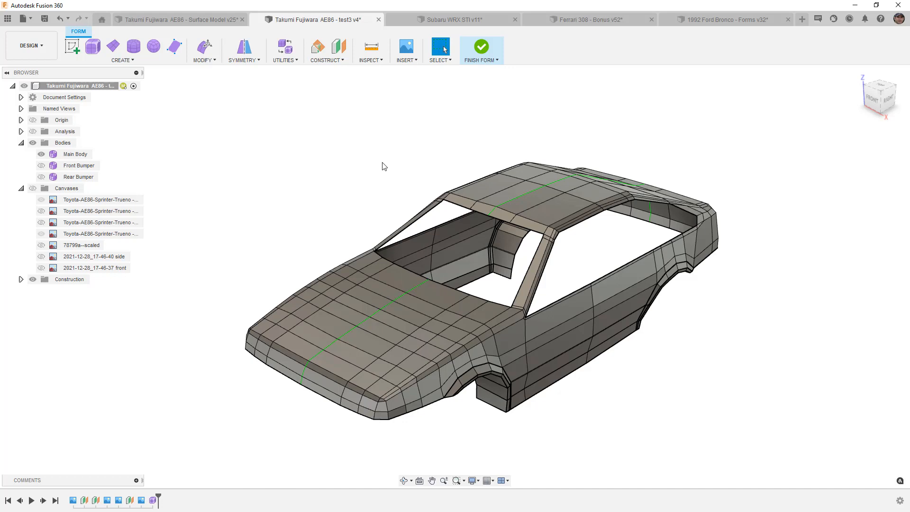
click(472, 42)
click(43, 157)
click(41, 155)
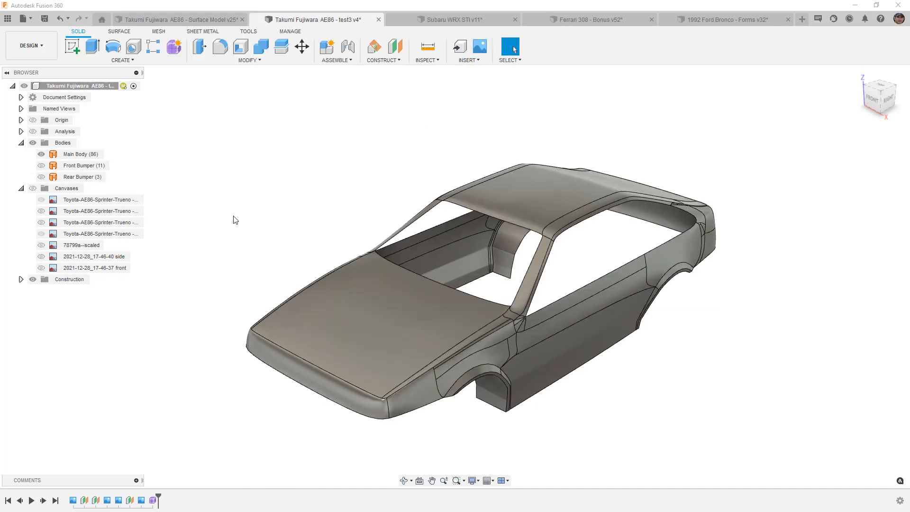
Step: Highlight the AE86 hood face, clear the selection, and show the finished body without visible edges from a low side angle
click(397, 335)
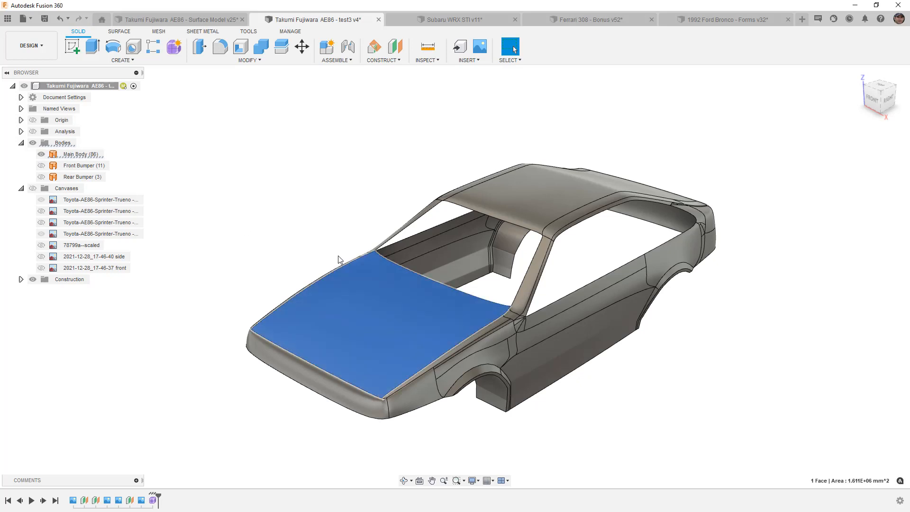
click(581, 391)
shift+middle_drag(580, 388, 578, 348)
scroll(530, 325, up, 3)
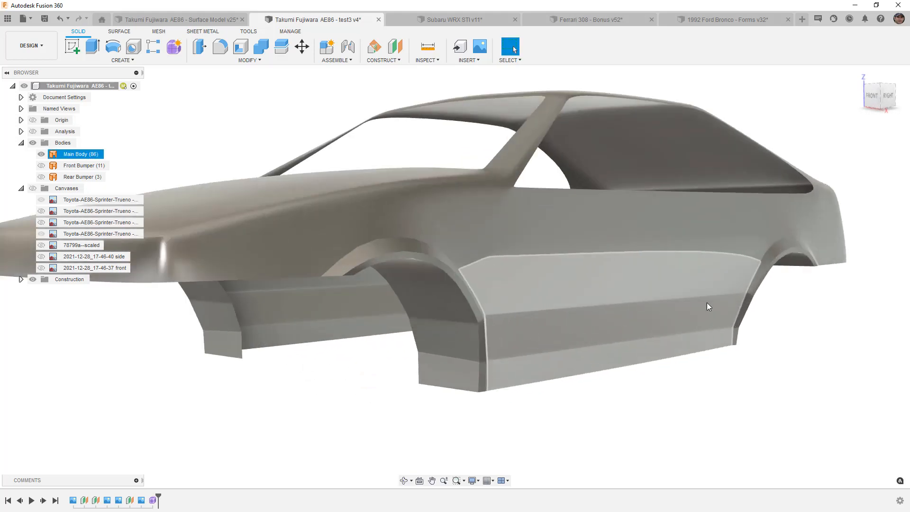
Step: Examine the crease behind the front wheel arch in side view, then show the AE86 body with visible edges again
shift+middle_drag(633, 396, 586, 385)
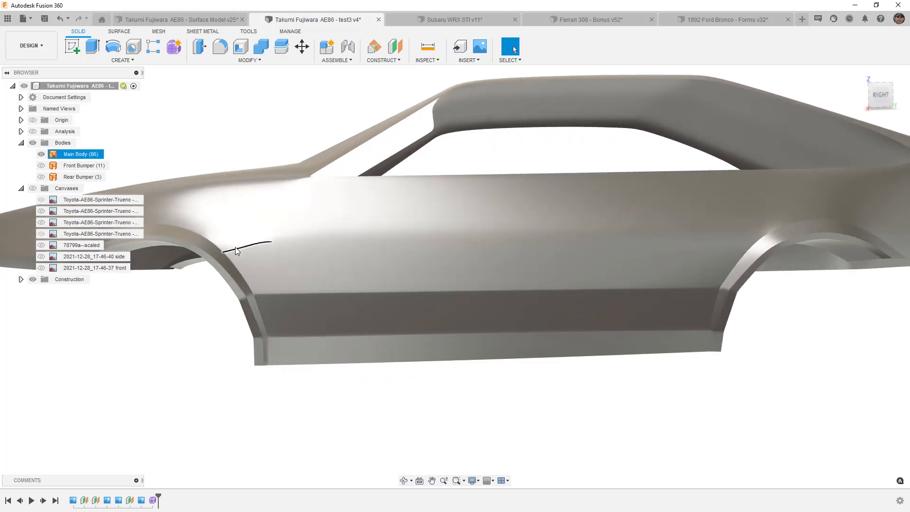
scroll(236, 249, up, 2)
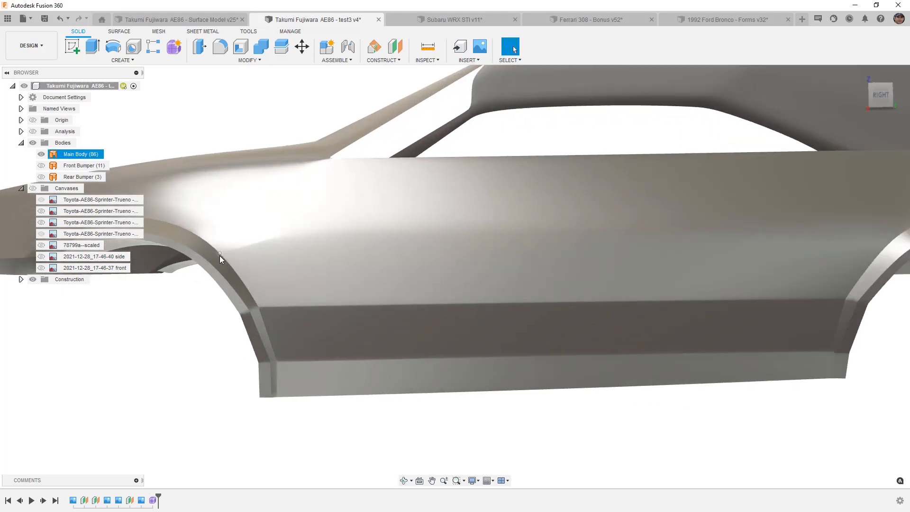
mouse_move(299, 264)
shift+middle_down()
mouse_move(311, 265)
mouse_move(260, 243)
mouse_move(290, 264)
shift+middle_up()
scroll(284, 260, down, 3)
key(Escape)
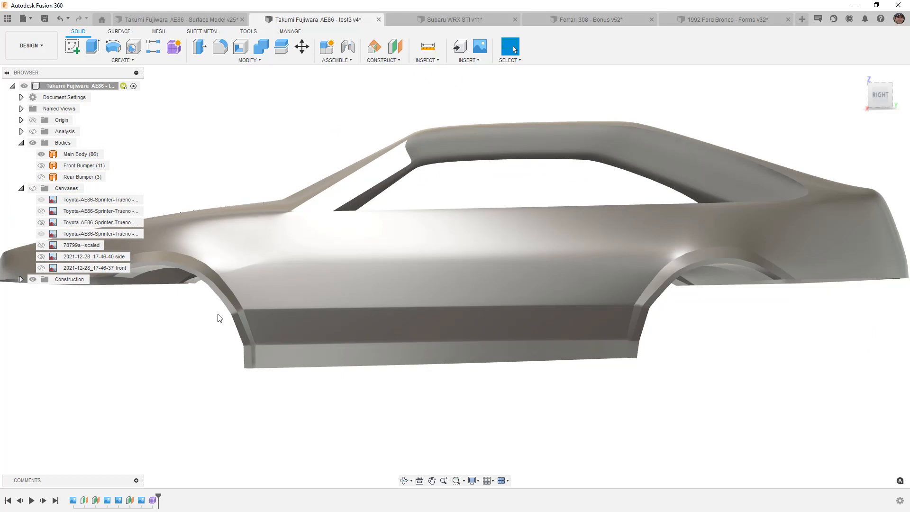
shift+middle_drag(226, 318, 254, 323)
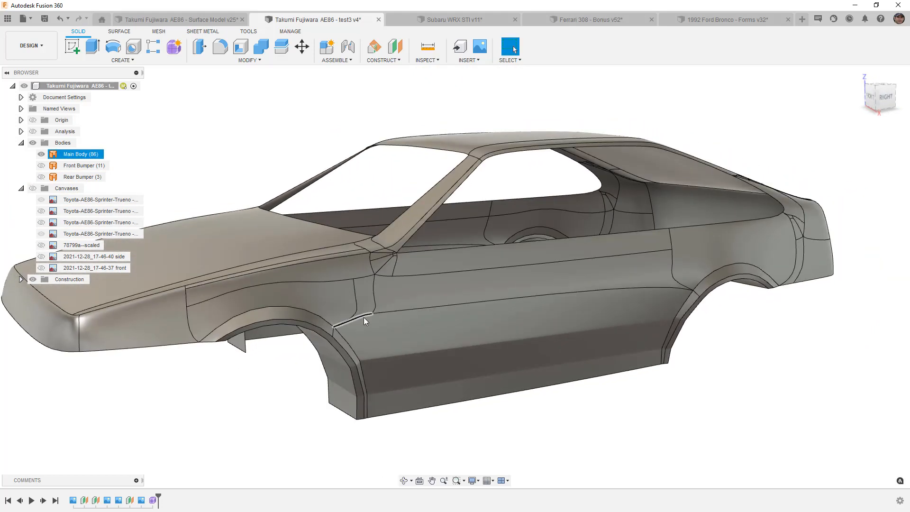
Step: Reopen the AE86 form for editing and examine the Main Body's control faces around the front wheel arch and door
double_click(154, 499)
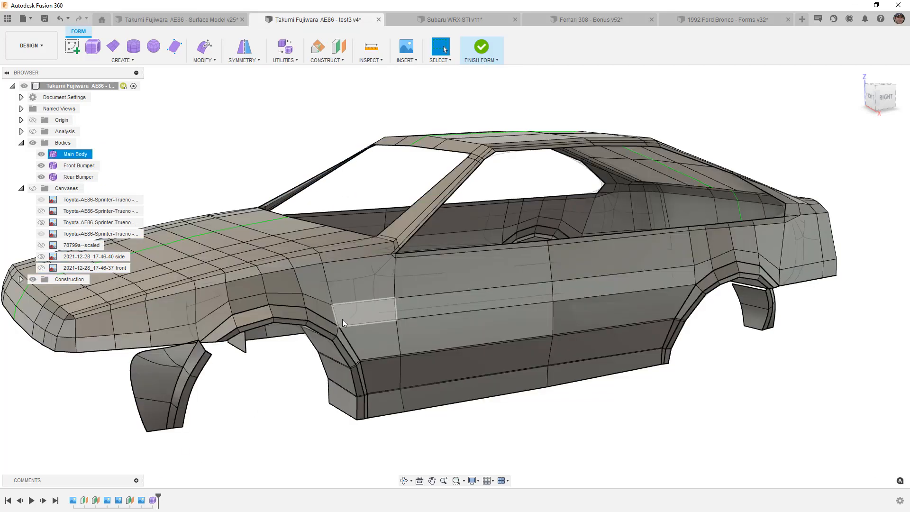
scroll(348, 325, up, 2)
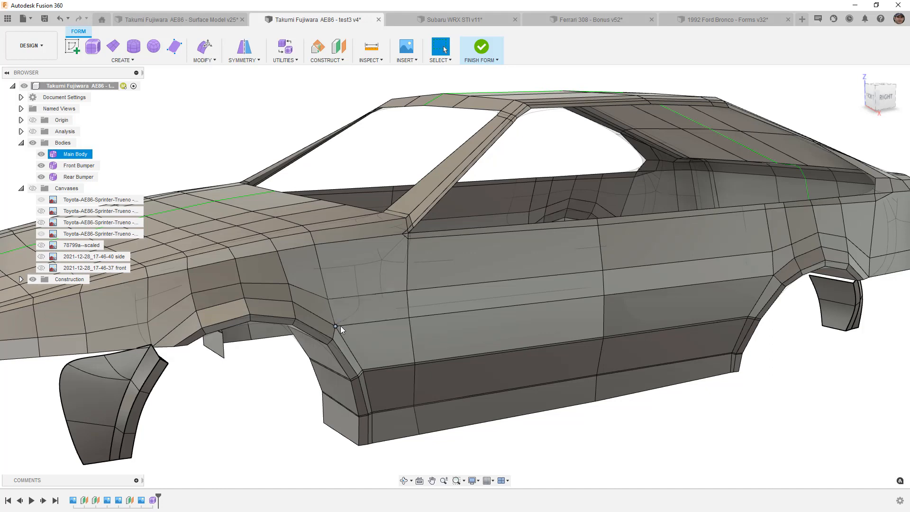
scroll(350, 323, down, 5)
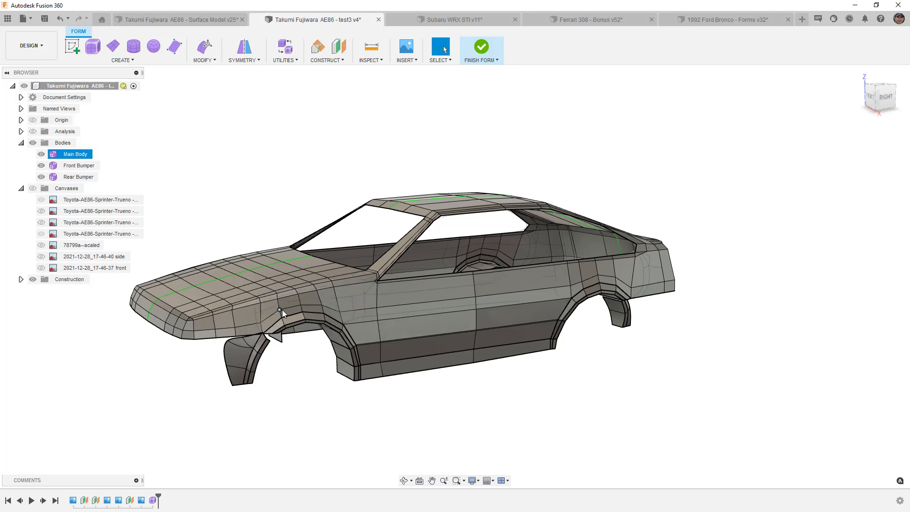
scroll(303, 304, up, 4)
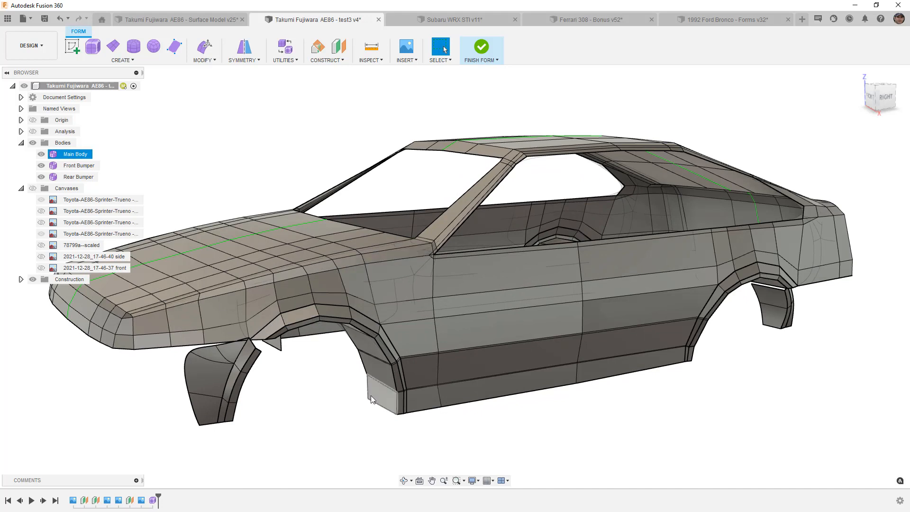
scroll(464, 384, down, 3)
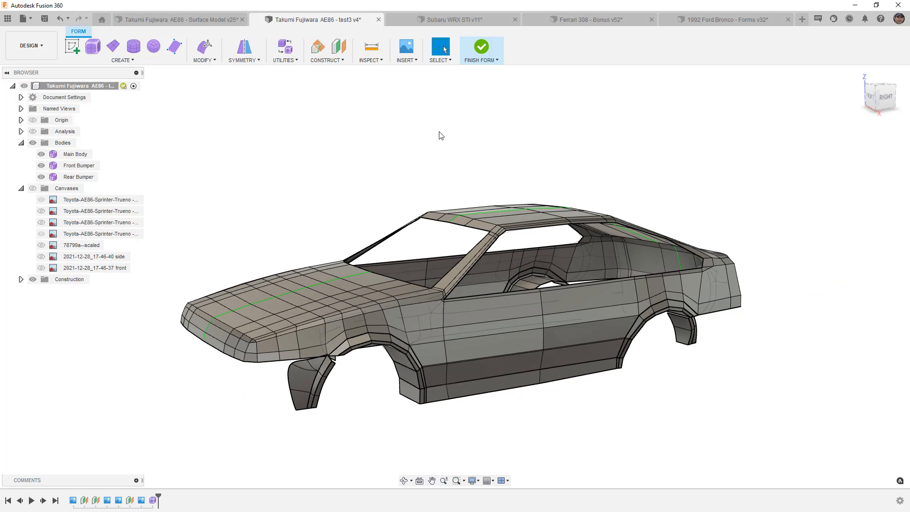
Step: Hide the Front Bumper and Rear Bumper bodies and view the whole AE86 Main Body
click(41, 166)
click(41, 177)
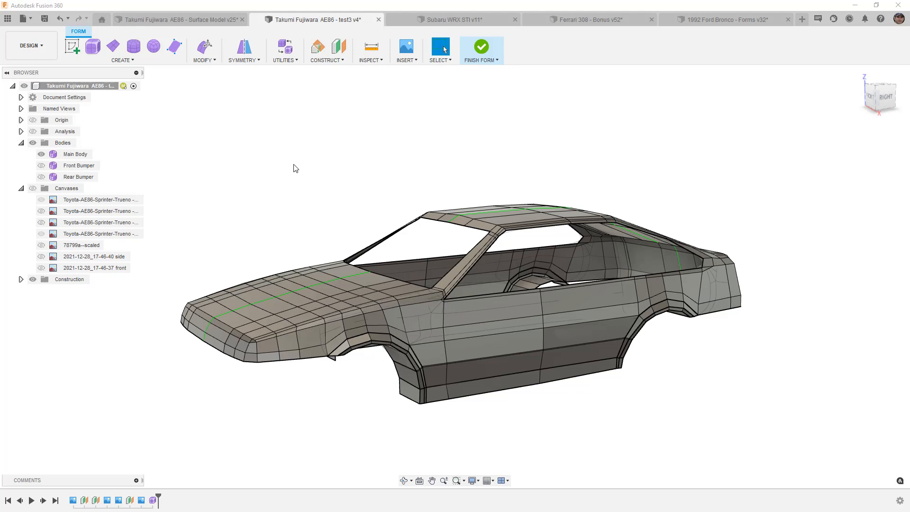
scroll(353, 171, down, 1)
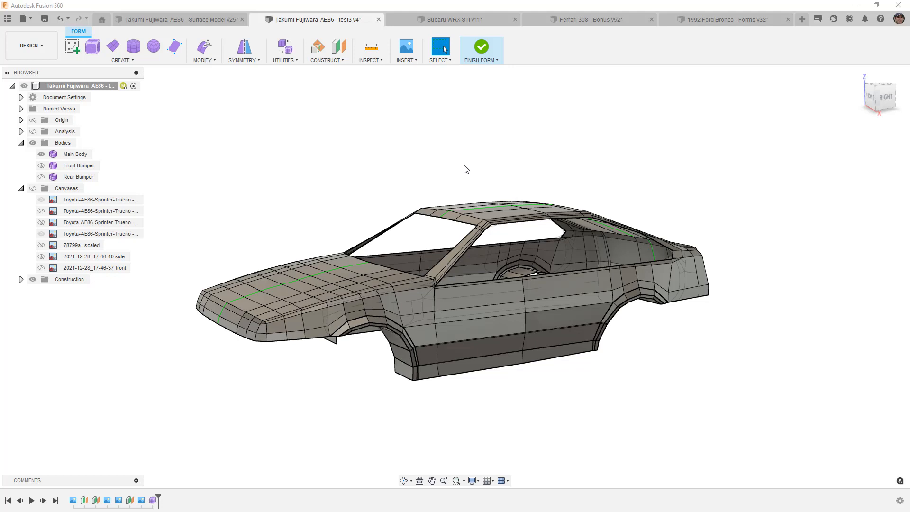
scroll(467, 169, down, 2)
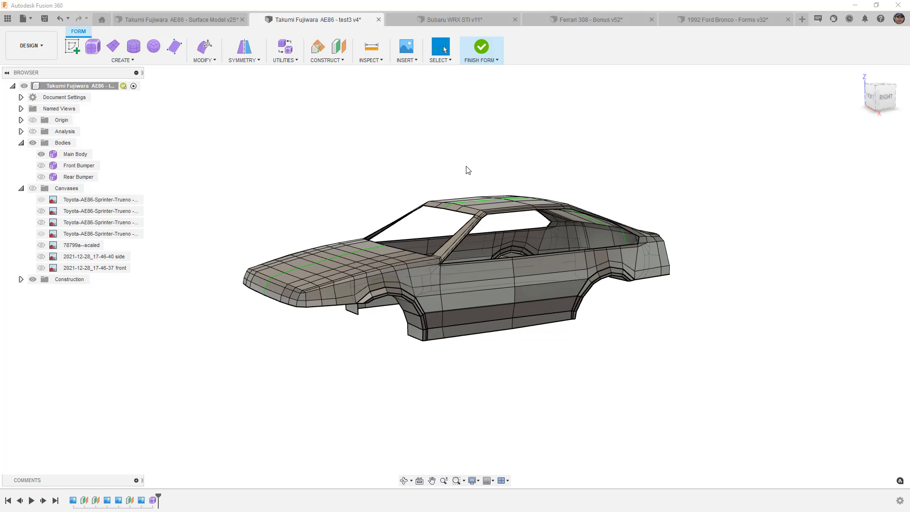